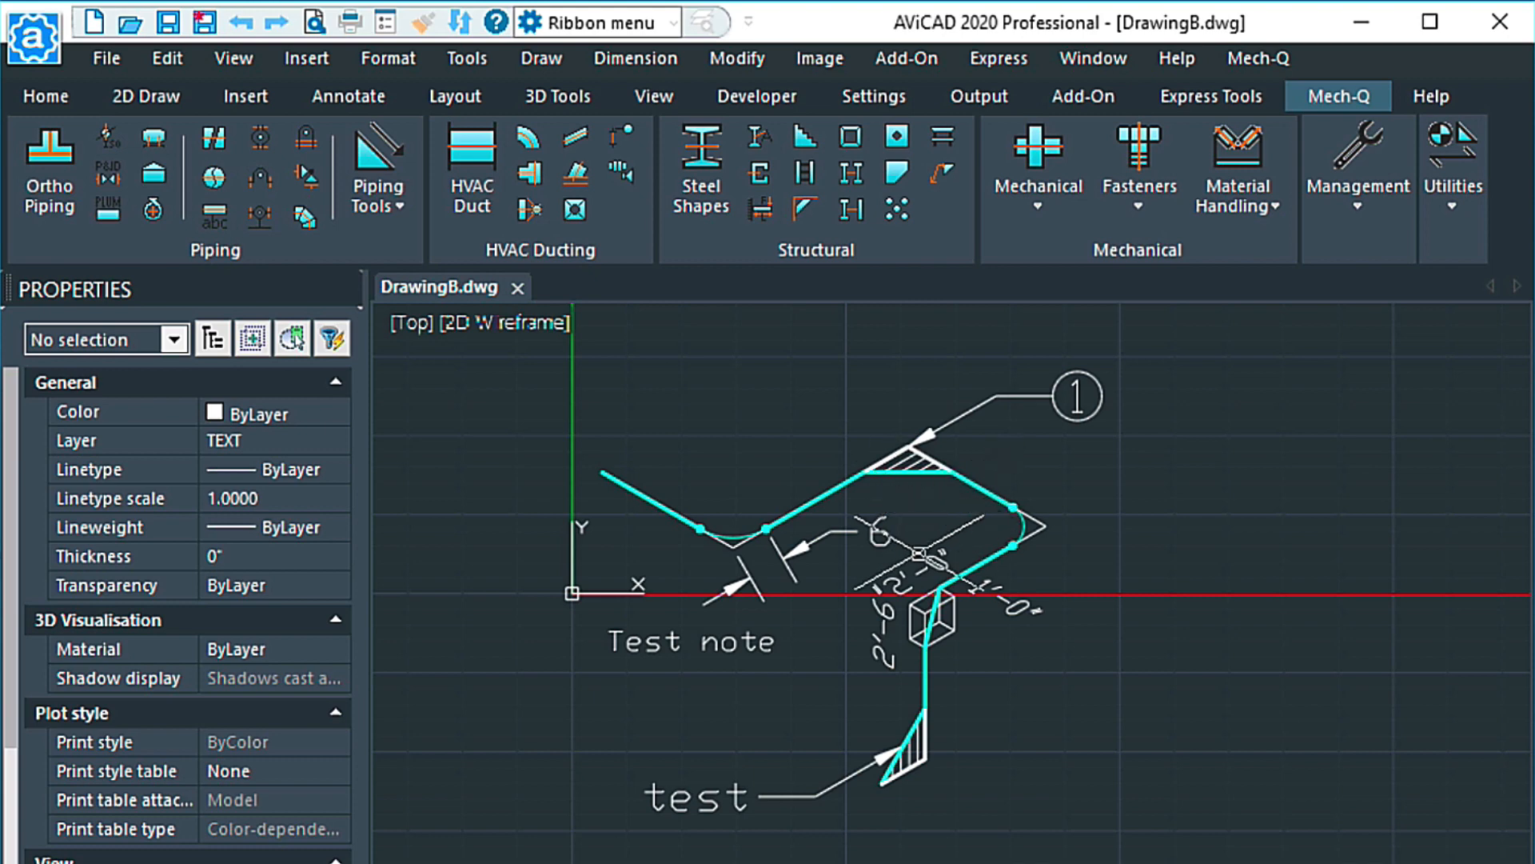
Step: Delete the aligned dimension reading 6 beside the curved bend above the Test note text
{"action": "scroll", "coordinate": [914, 548], "scroll_direction": "up", "scroll_amount": 2}
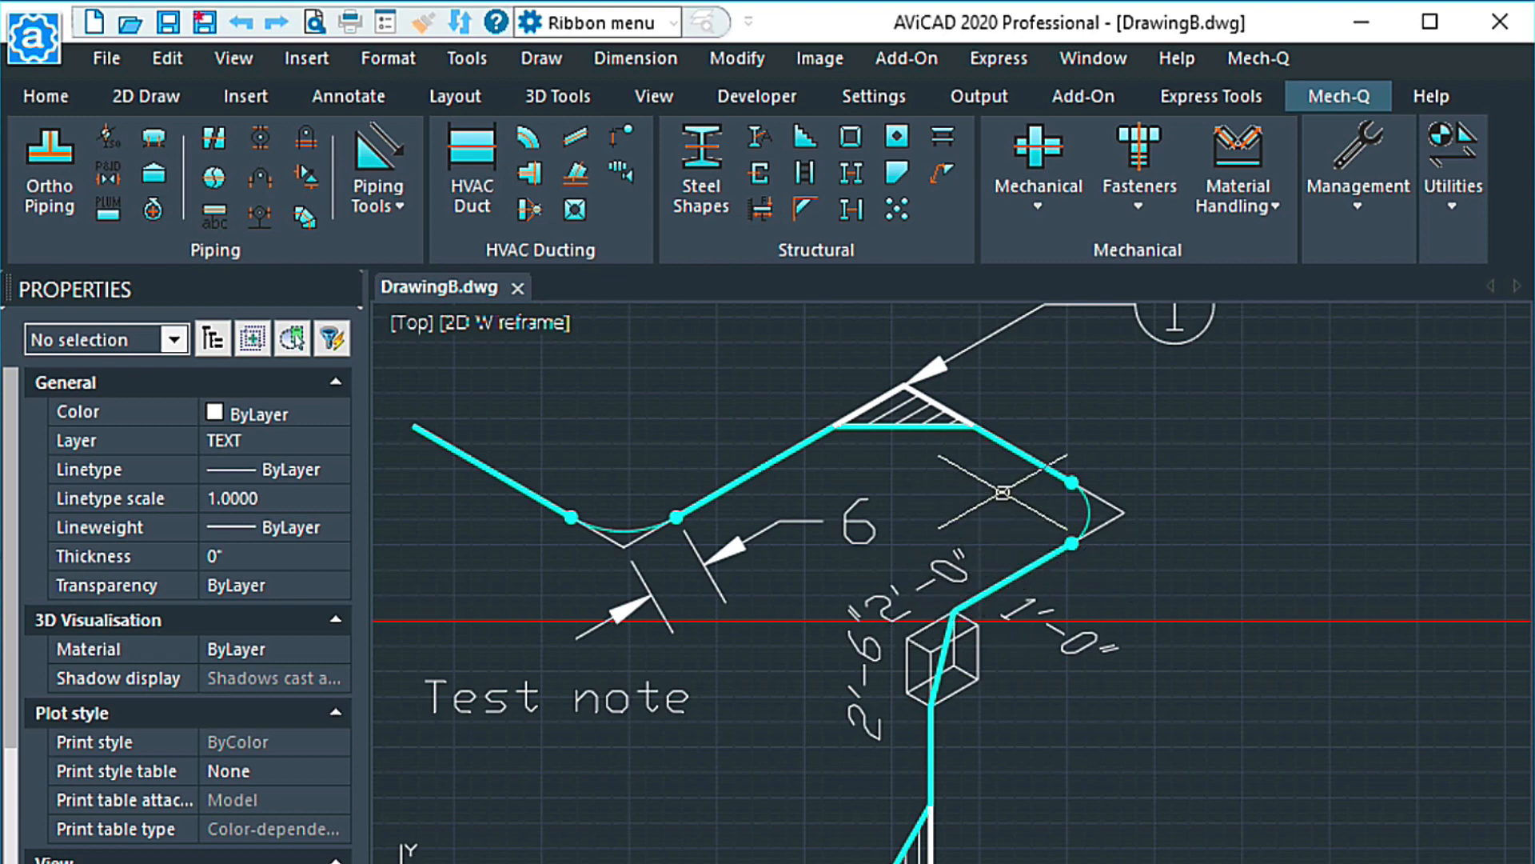
{"action": "scroll", "coordinate": [1002, 493], "scroll_direction": "down", "scroll_amount": 2}
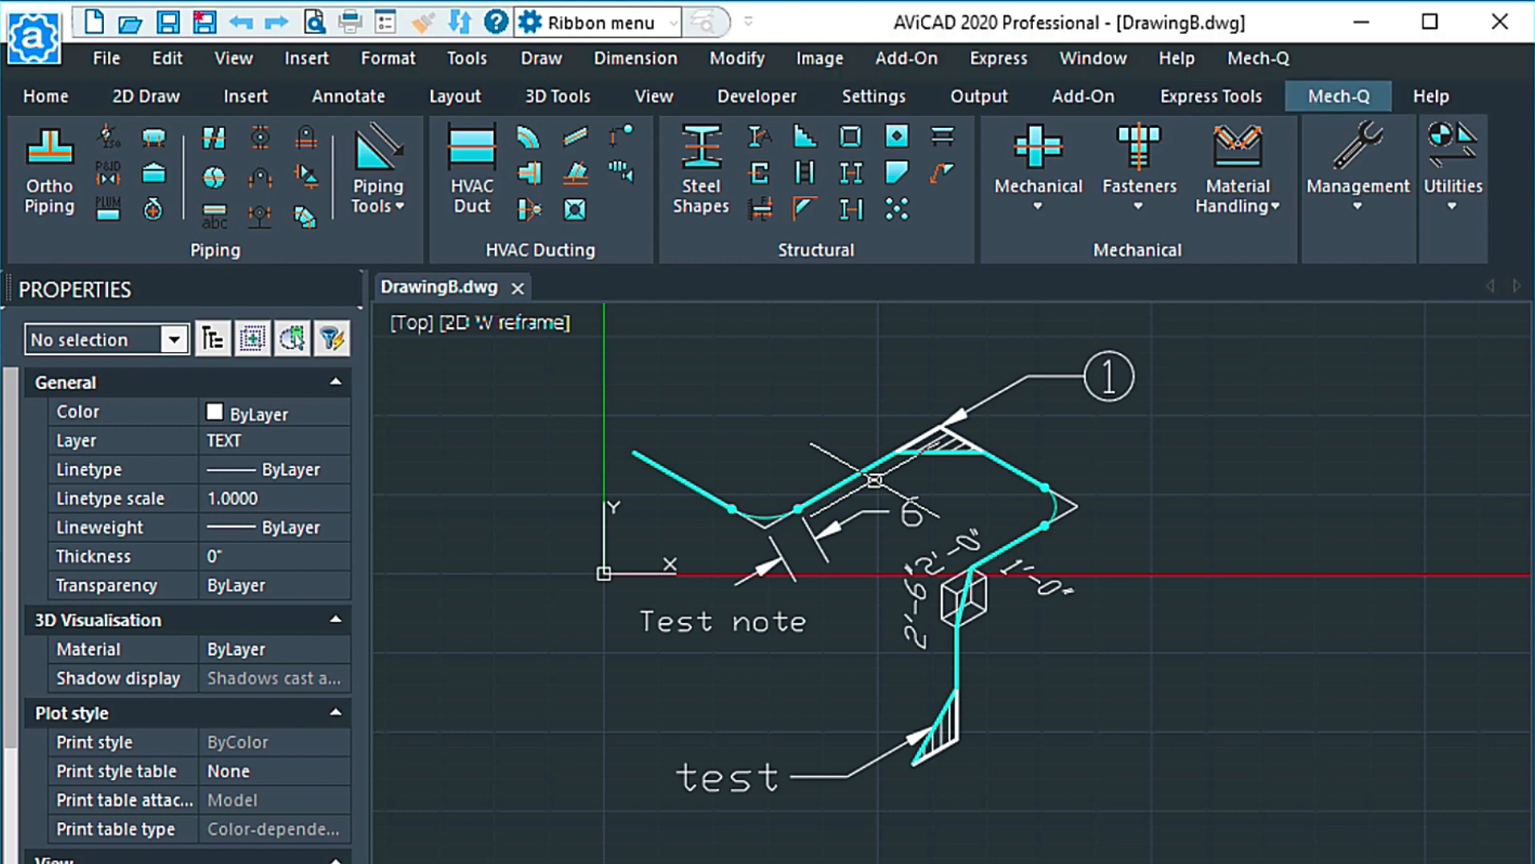
{"action": "scroll", "coordinate": [989, 380], "scroll_direction": "up", "scroll_amount": 2}
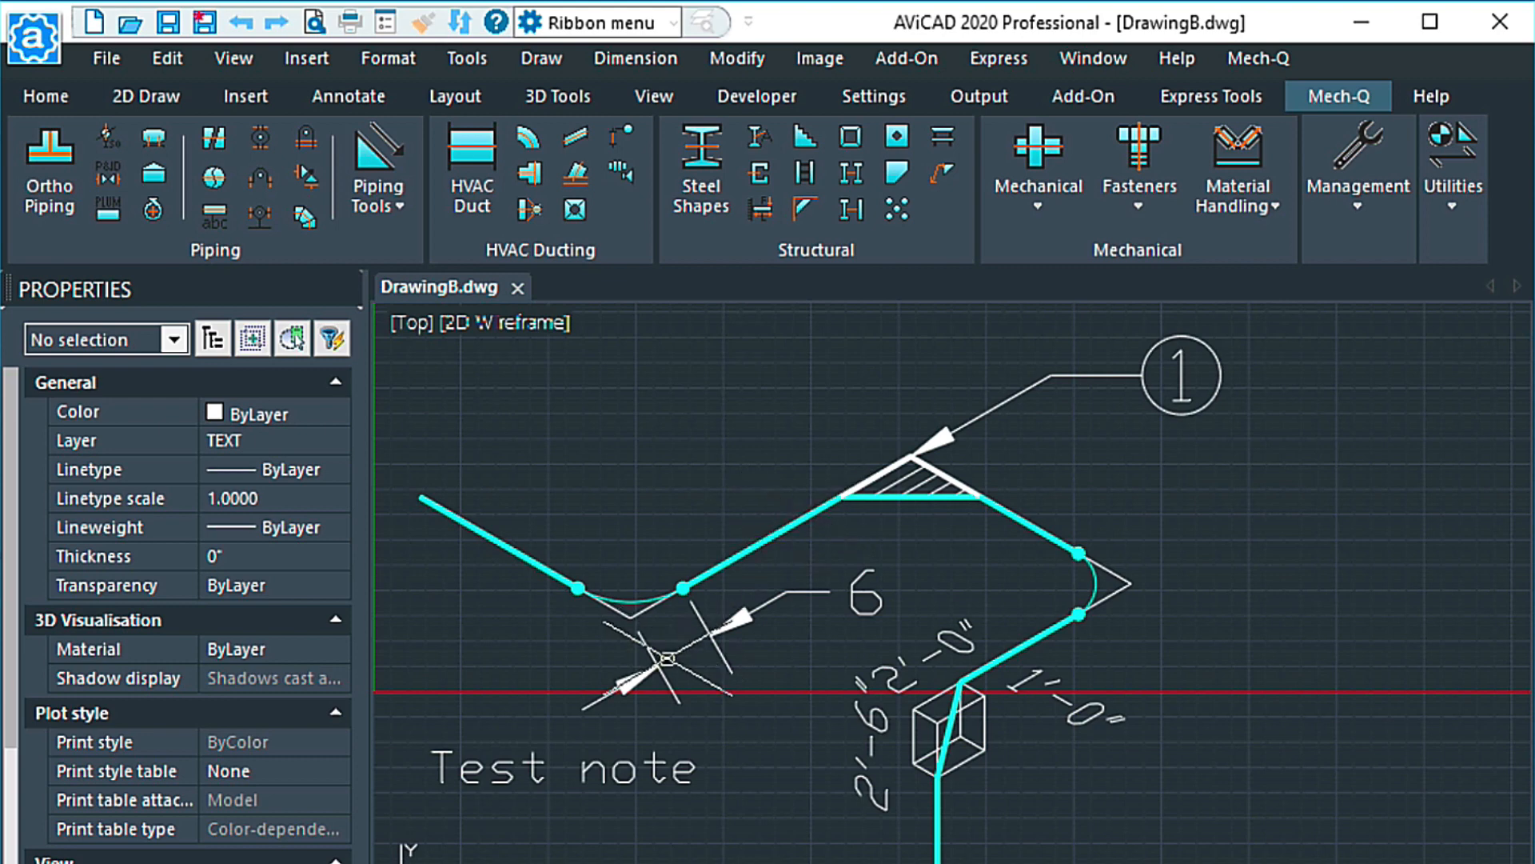
{"action": "left_click", "coordinate": [654, 674]}
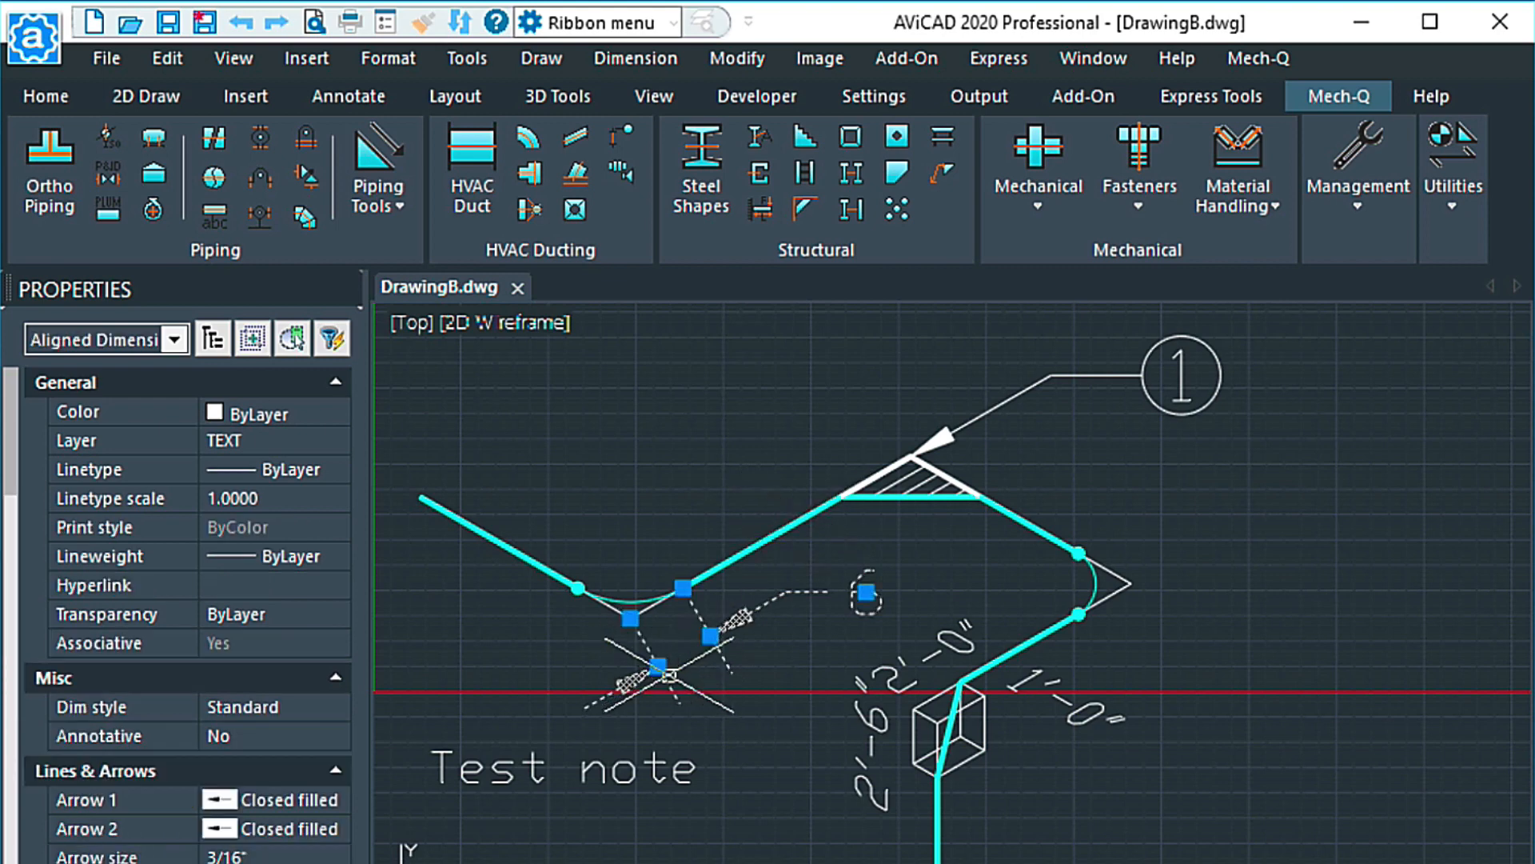
{"action": "type", "text": "E"}
{"action": "key", "text": "Return"}
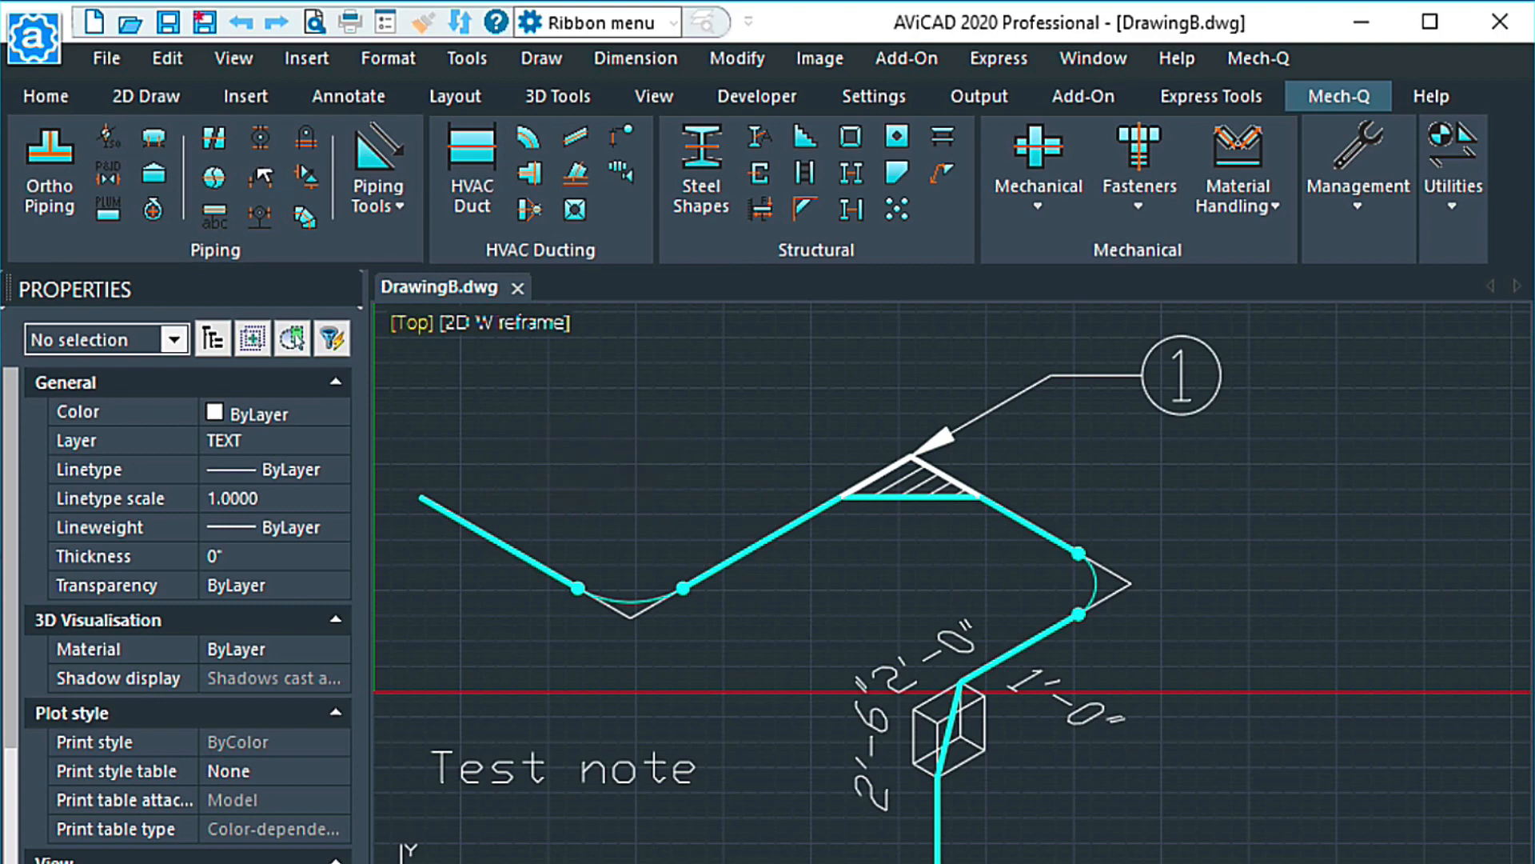
Step: Add an isometric dimension above the pipe run between the curved bend and the hatched triangle, keeping the default text
{"action": "left_click", "coordinate": [102, 136]}
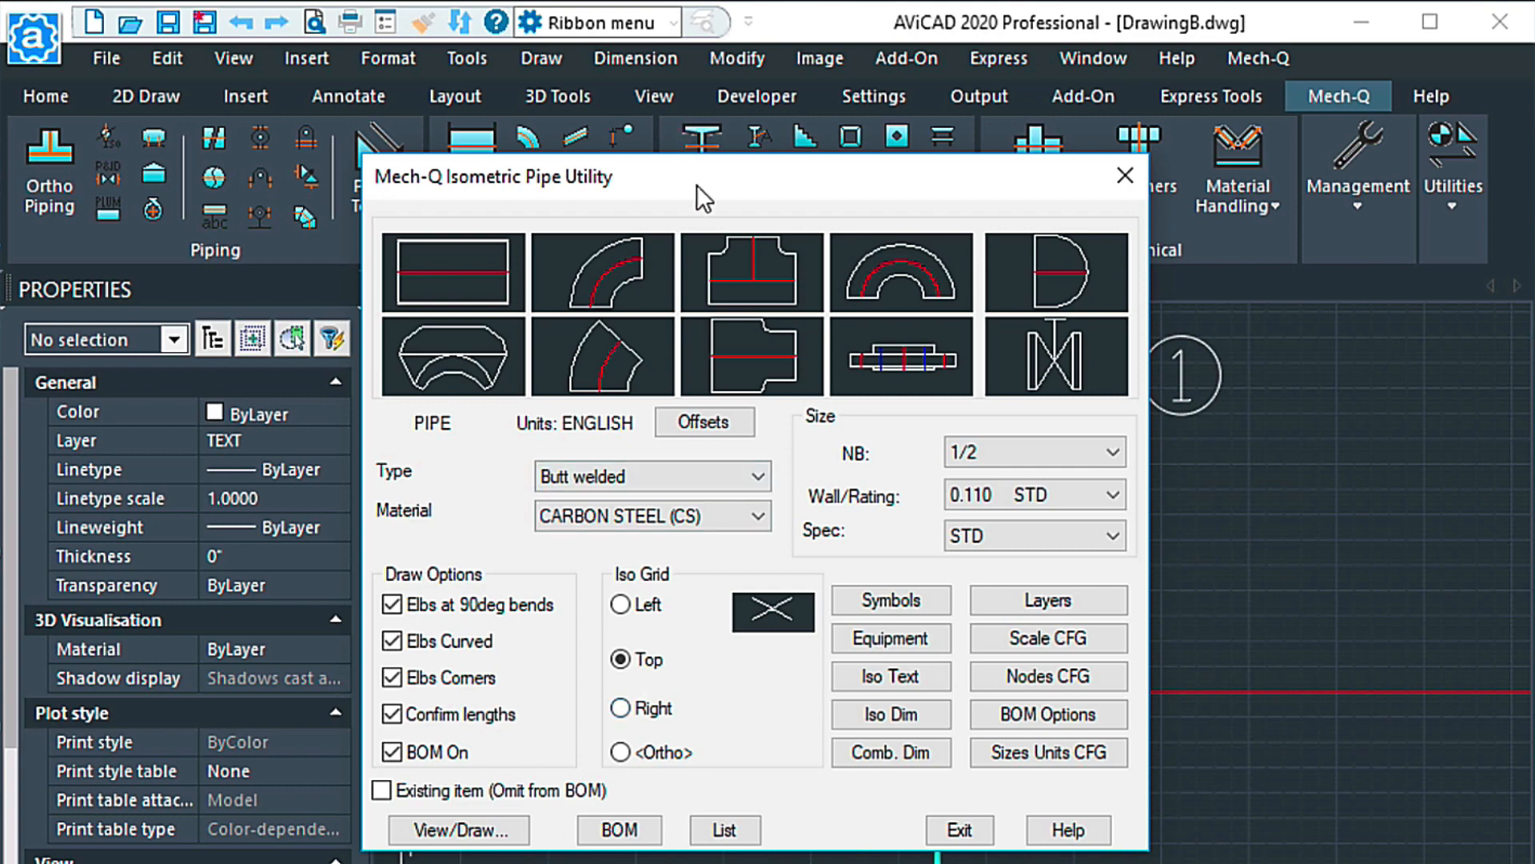
{"action": "left_click", "coordinate": [870, 717]}
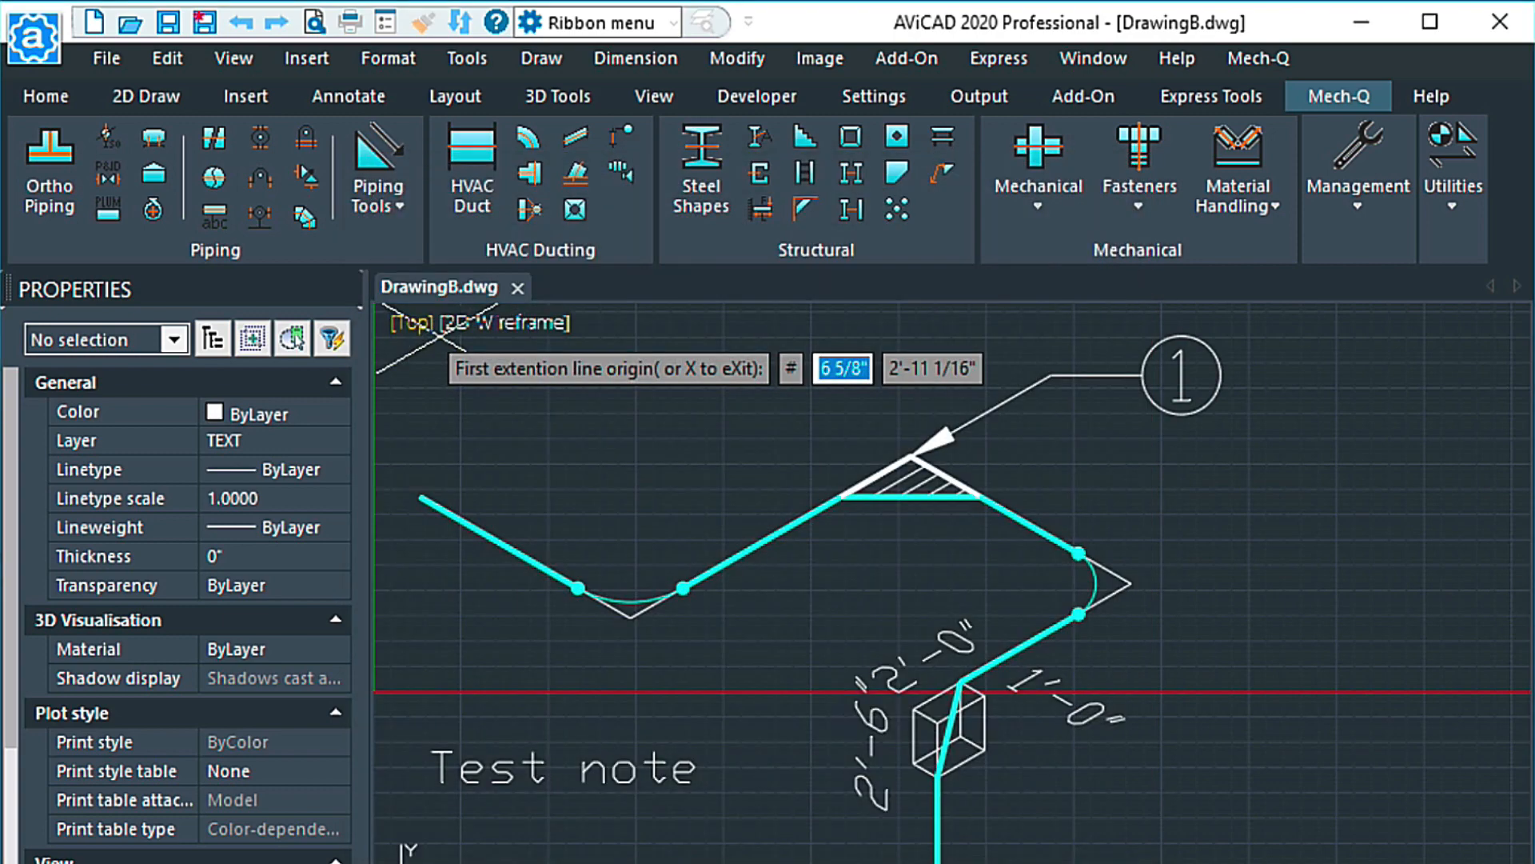
{"action": "left_click", "coordinate": [839, 497]}
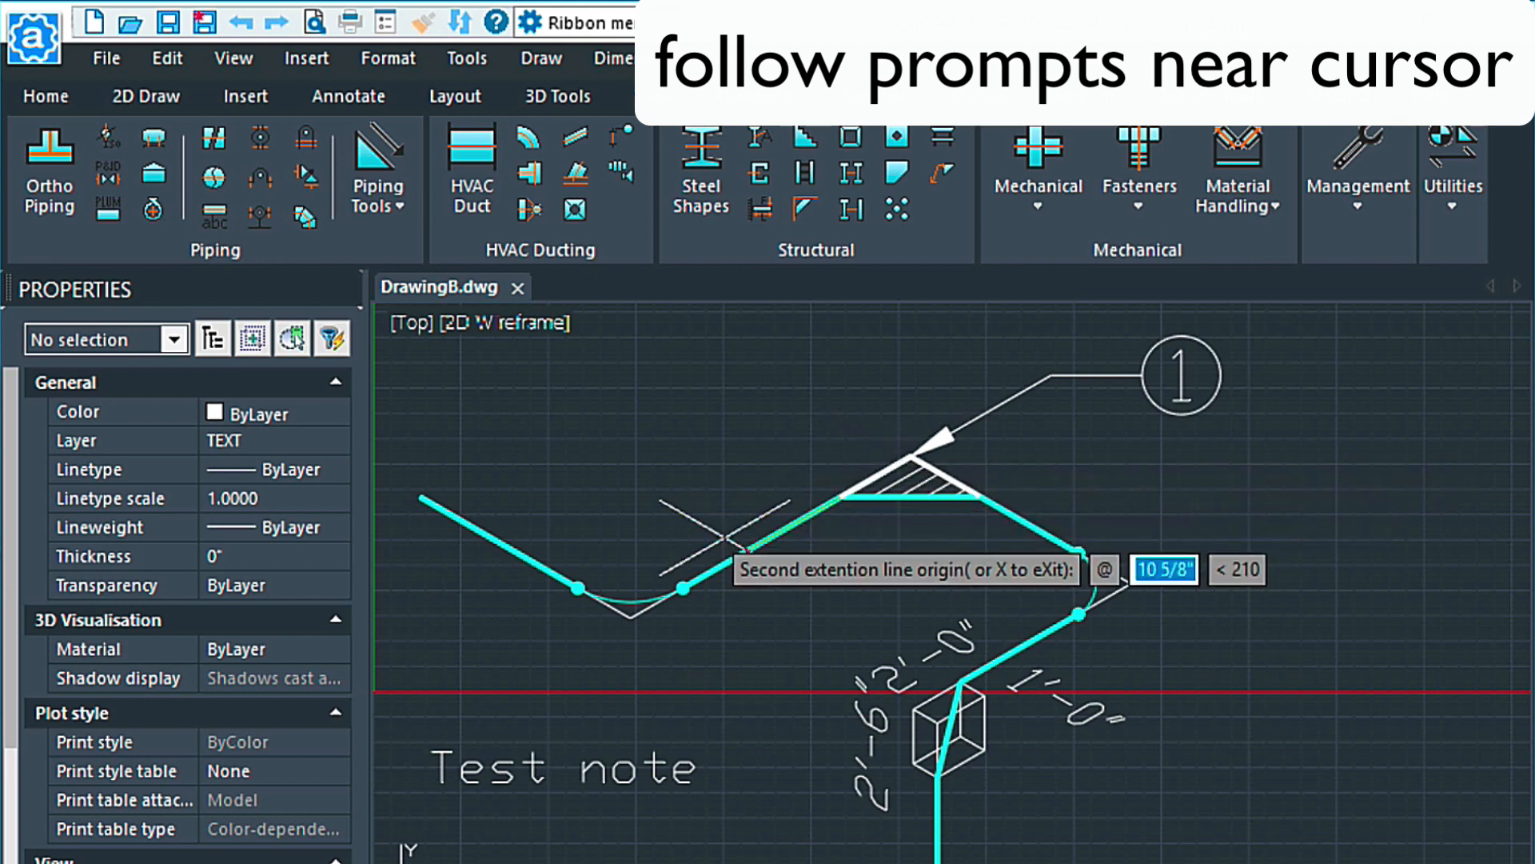
{"action": "left_click", "coordinate": [682, 589]}
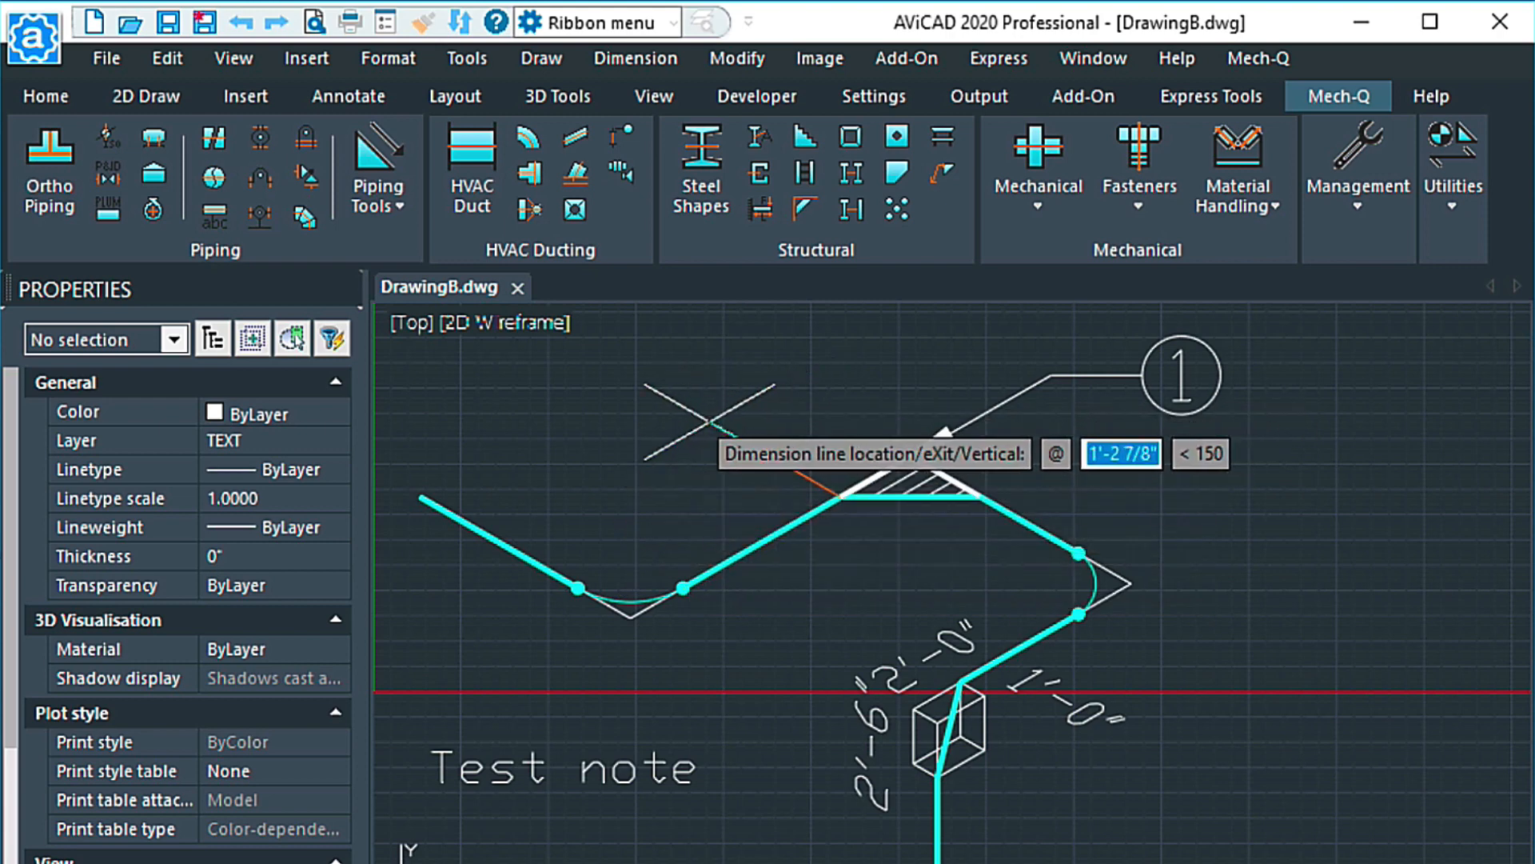
{"action": "left_click", "coordinate": [709, 421]}
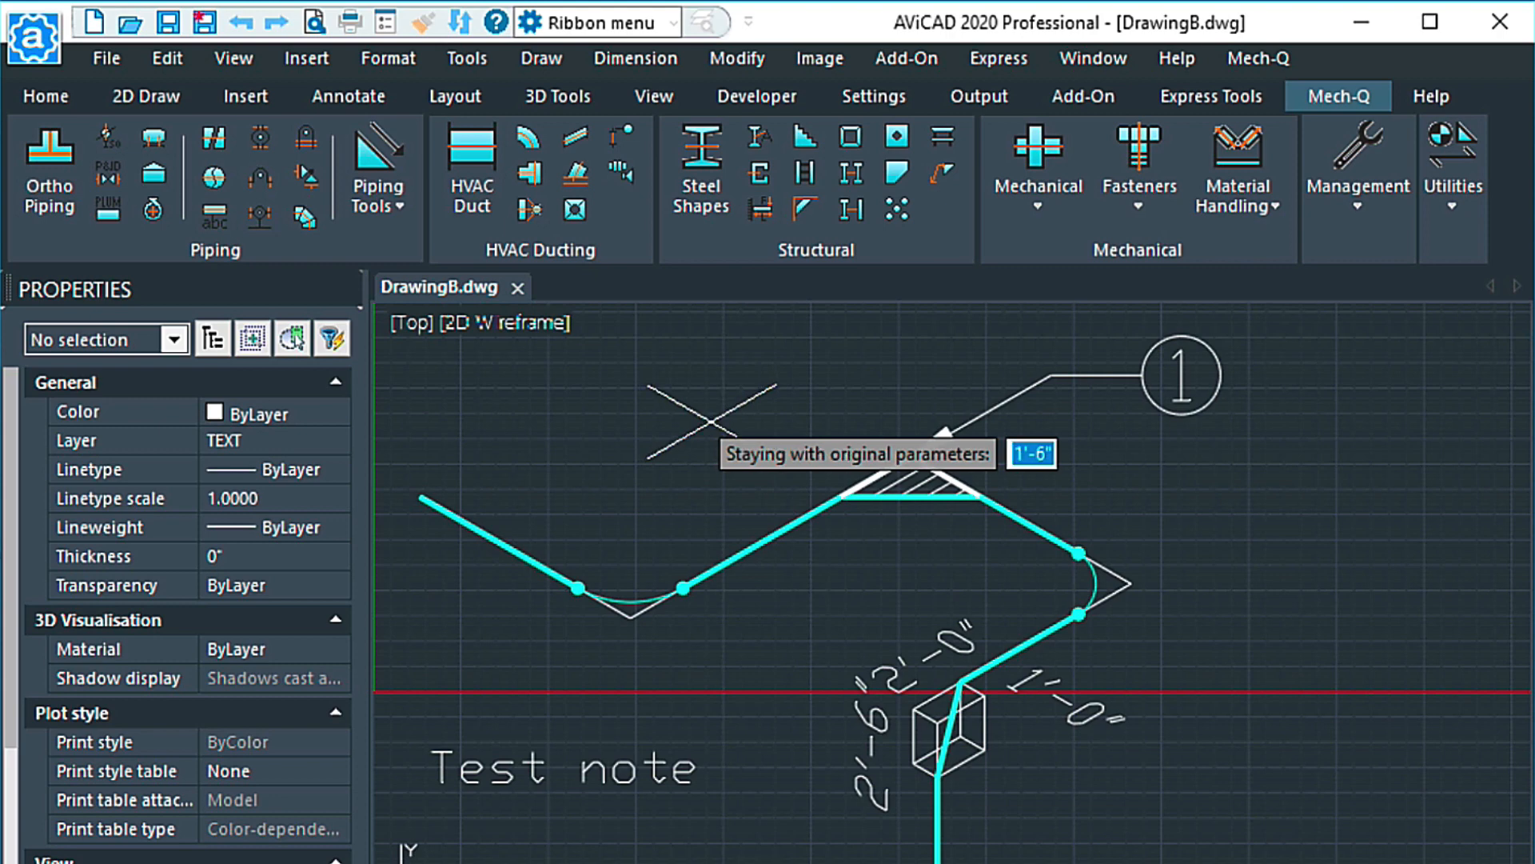
{"action": "key", "text": "Return"}
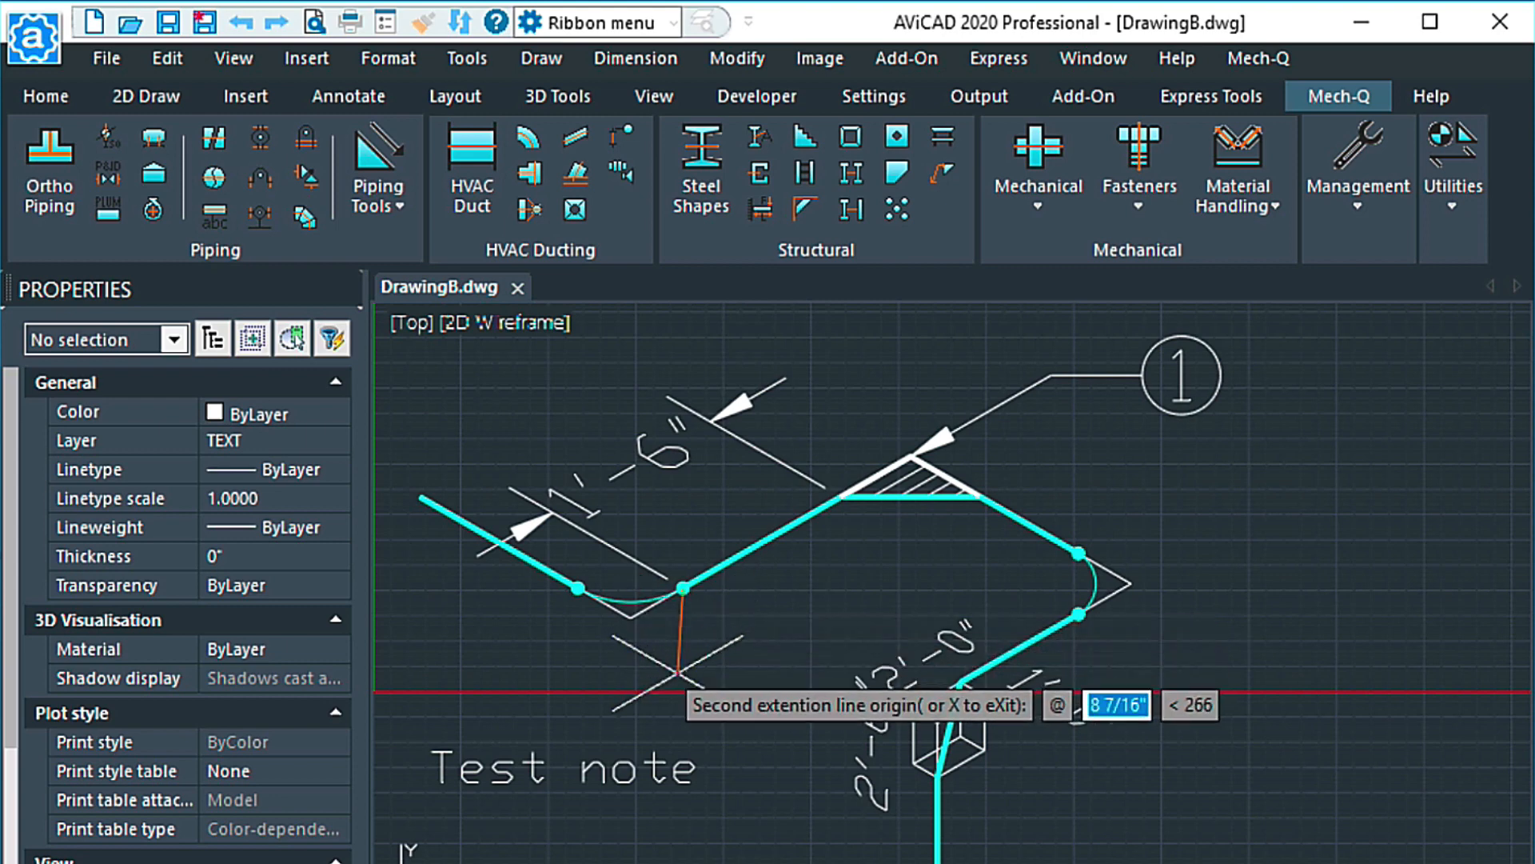
{"action": "key", "text": "Escape"}
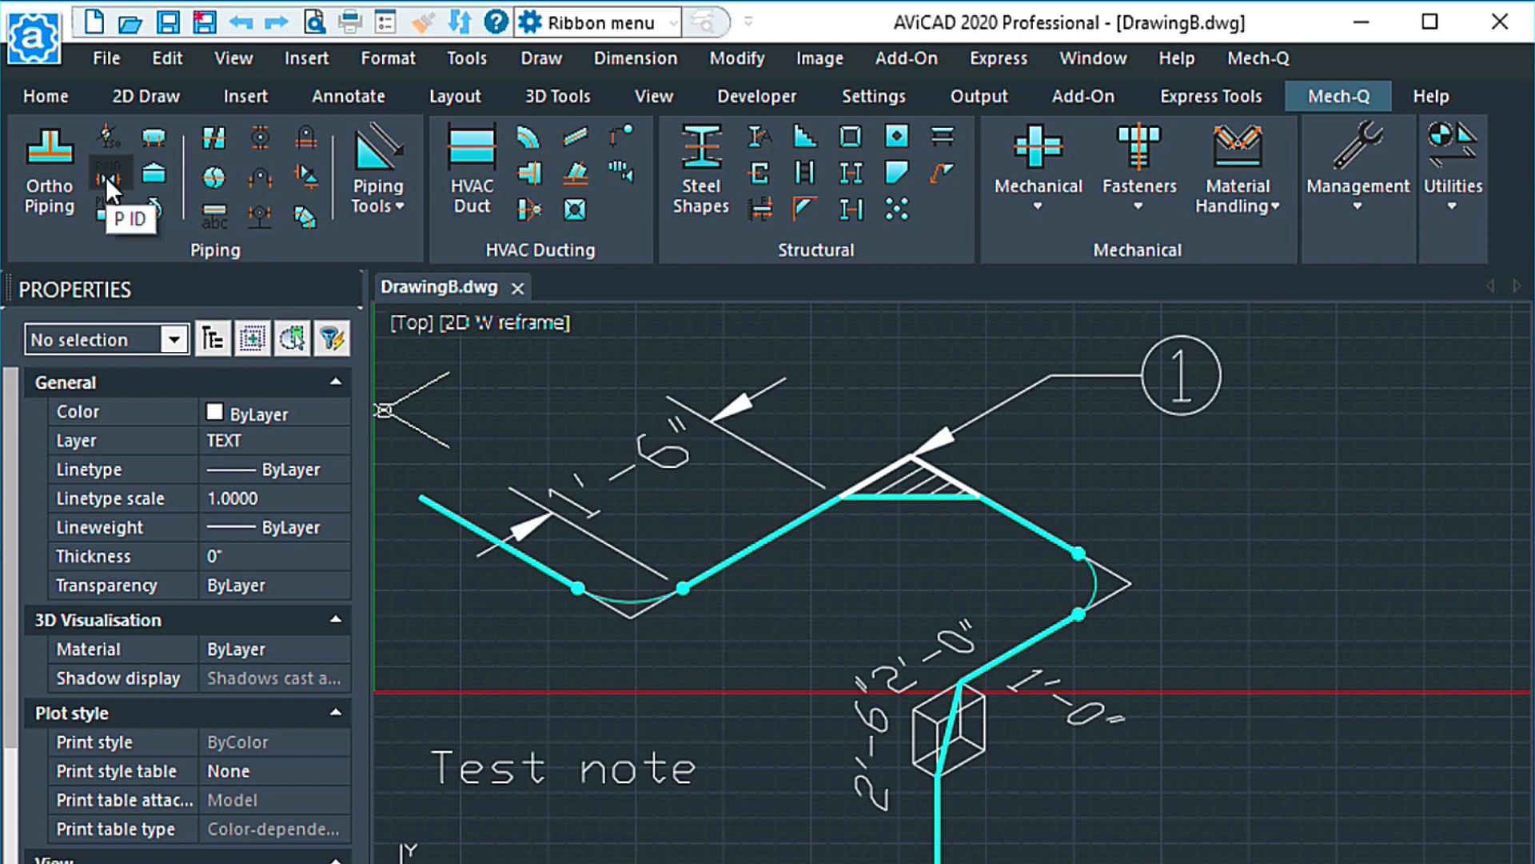
Step: Add isometric text "6" BW Pipe" with Vertical orientation below the dimensioned pipe run, parallel to the pipe
{"action": "left_click", "coordinate": [107, 135]}
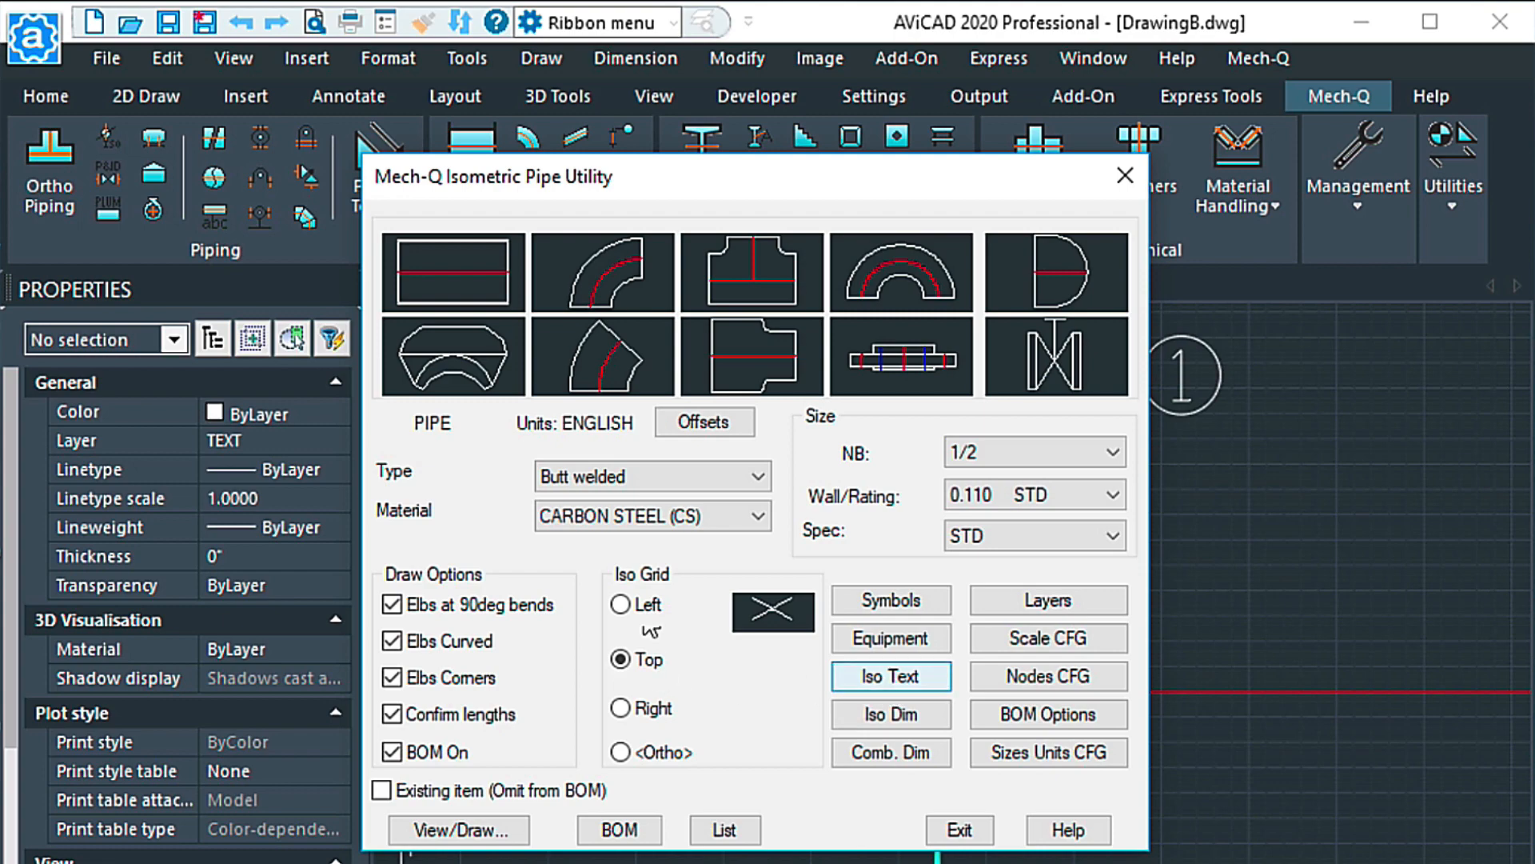
{"action": "left_click", "coordinate": [891, 676]}
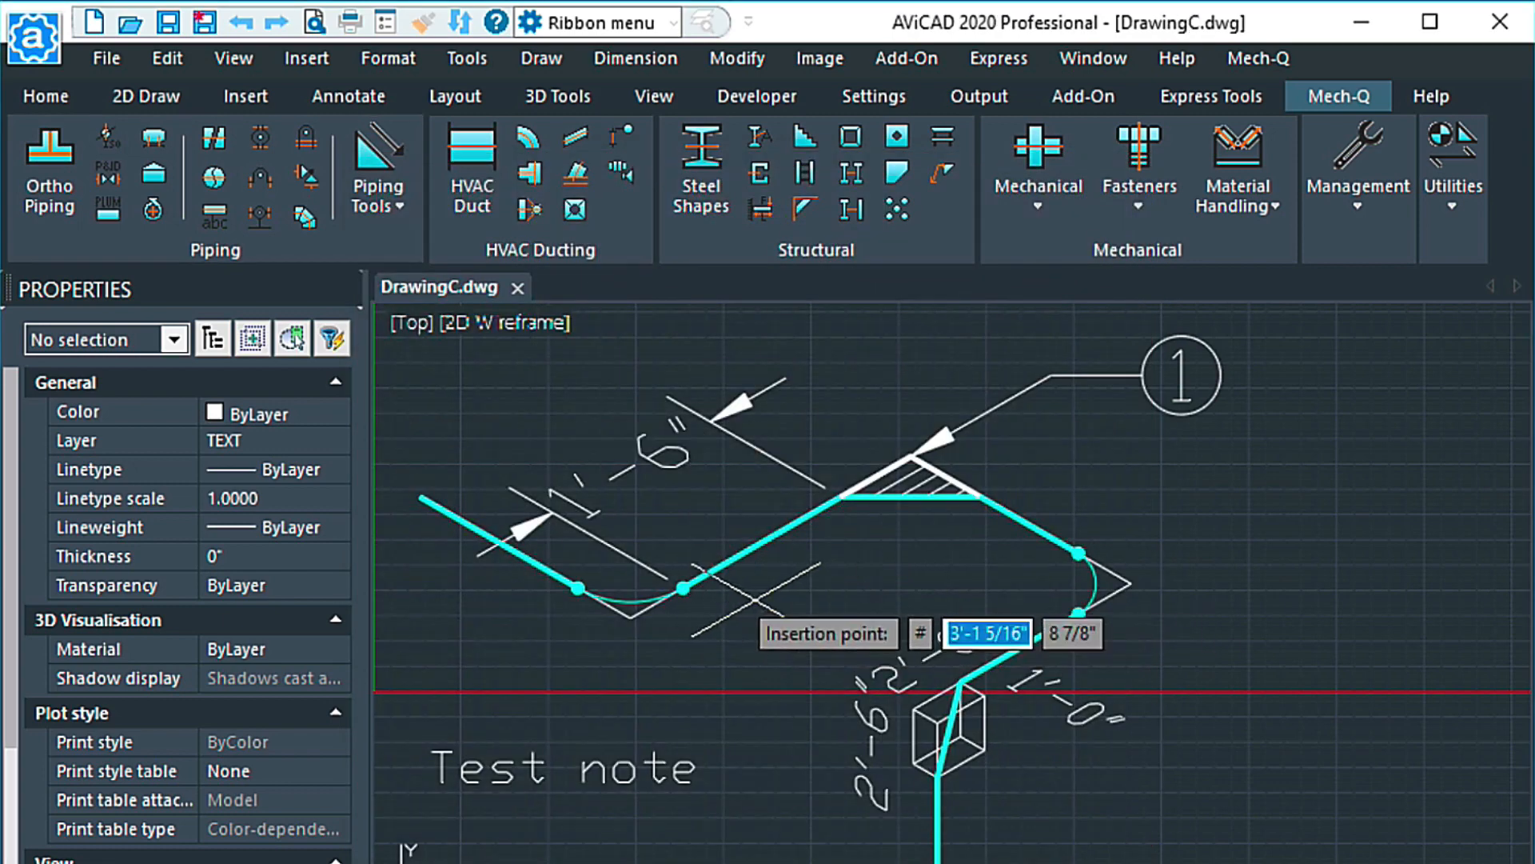
{"action": "left_click", "coordinate": [755, 612]}
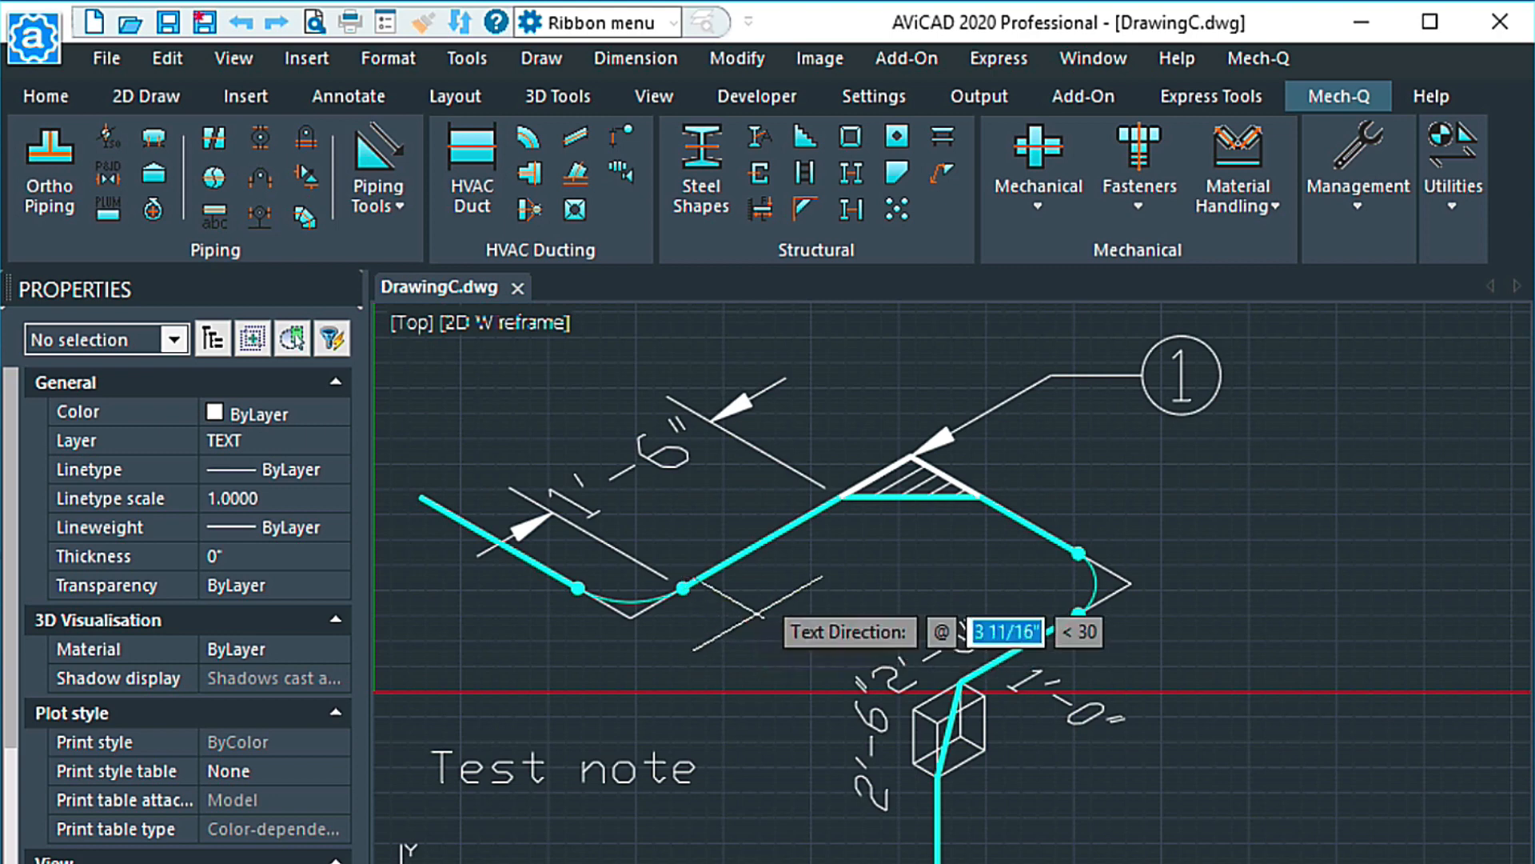
{"action": "left_click", "coordinate": [904, 542]}
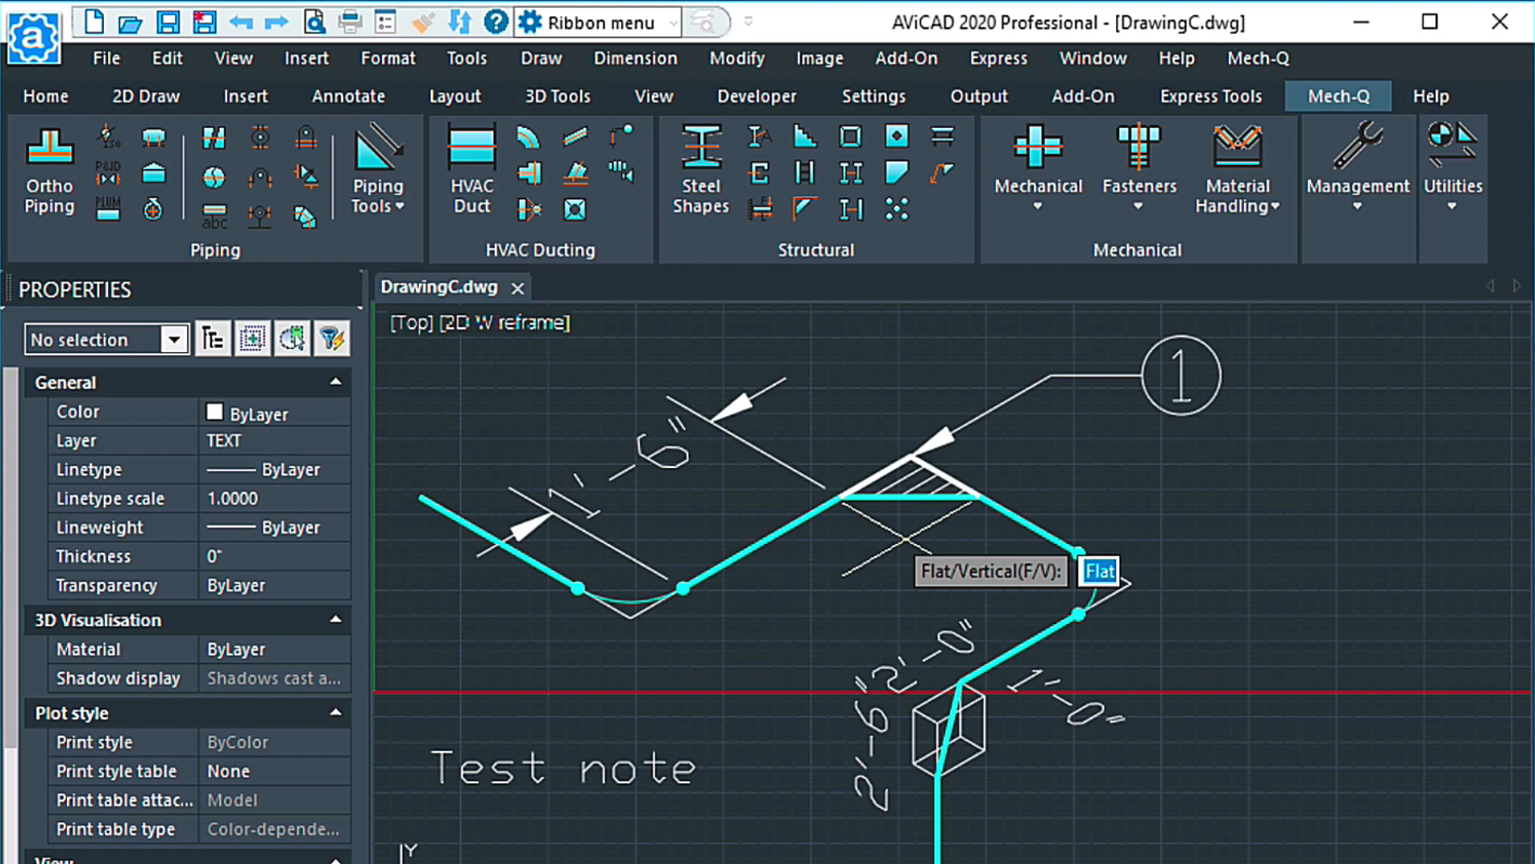
{"action": "type", "text": "v"}
{"action": "key", "text": "Return"}
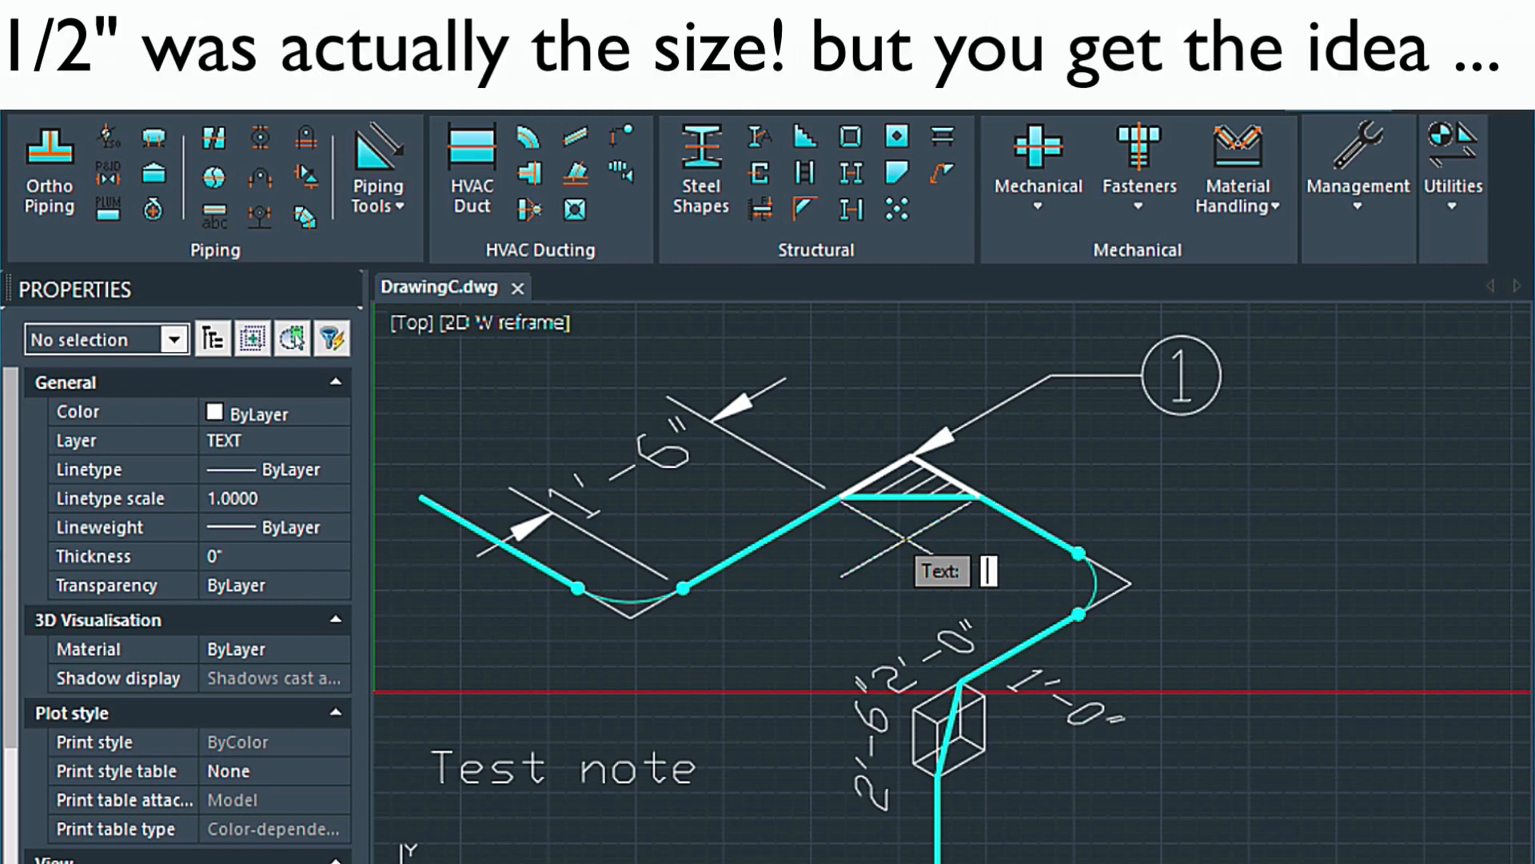
{"action": "type", "text": "^"}
{"action": "type", "text": "\""}
{"action": "key", "text": "BackSpace"}
{"action": "key", "text": "BackSpace"}
{"action": "type", "text": "6\" BW"}
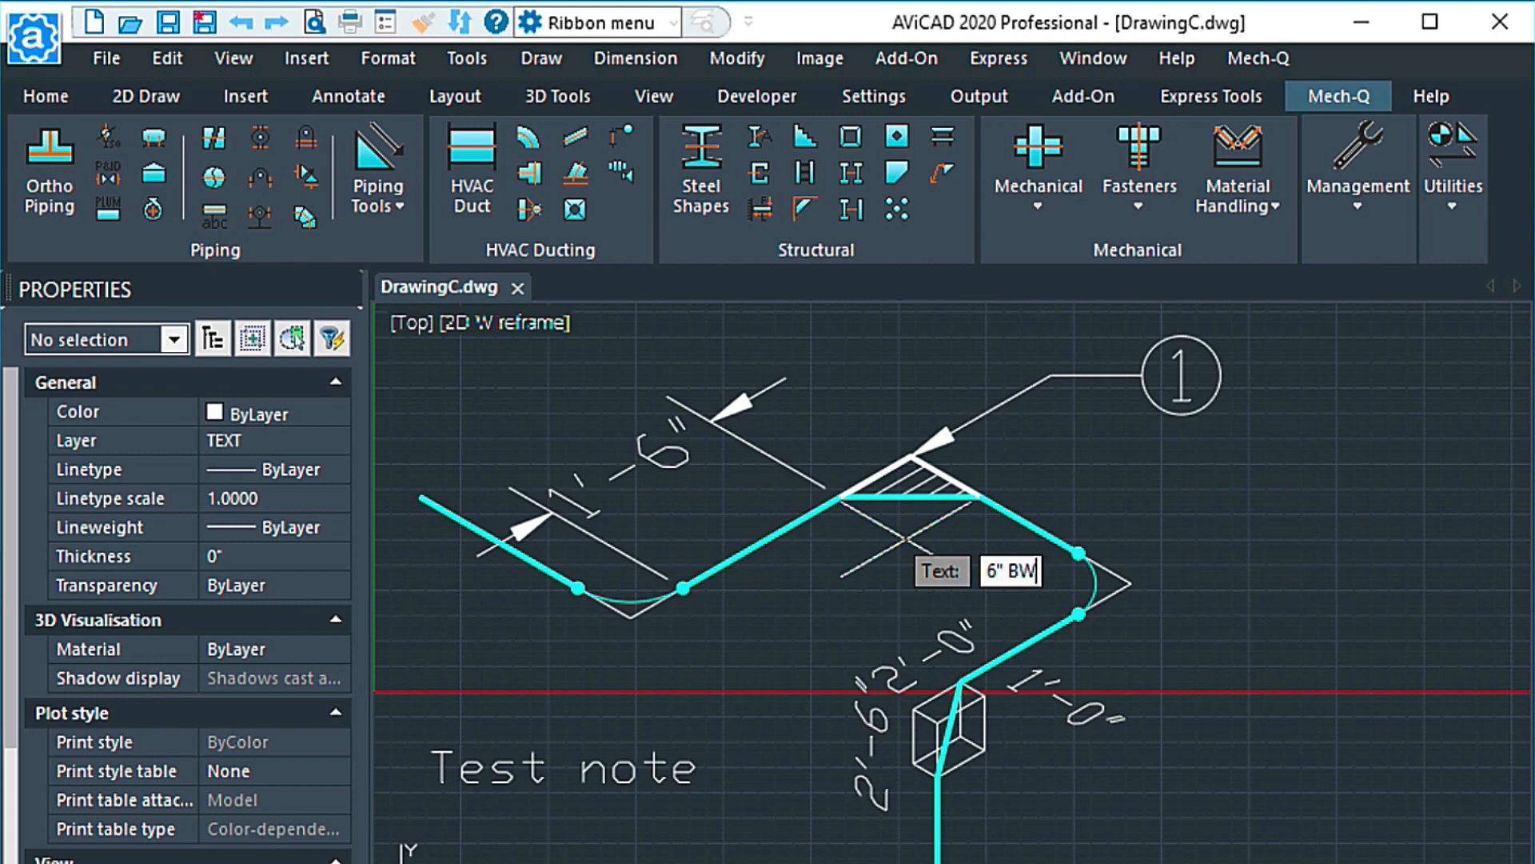
{"action": "type", "text": " Pipe"}
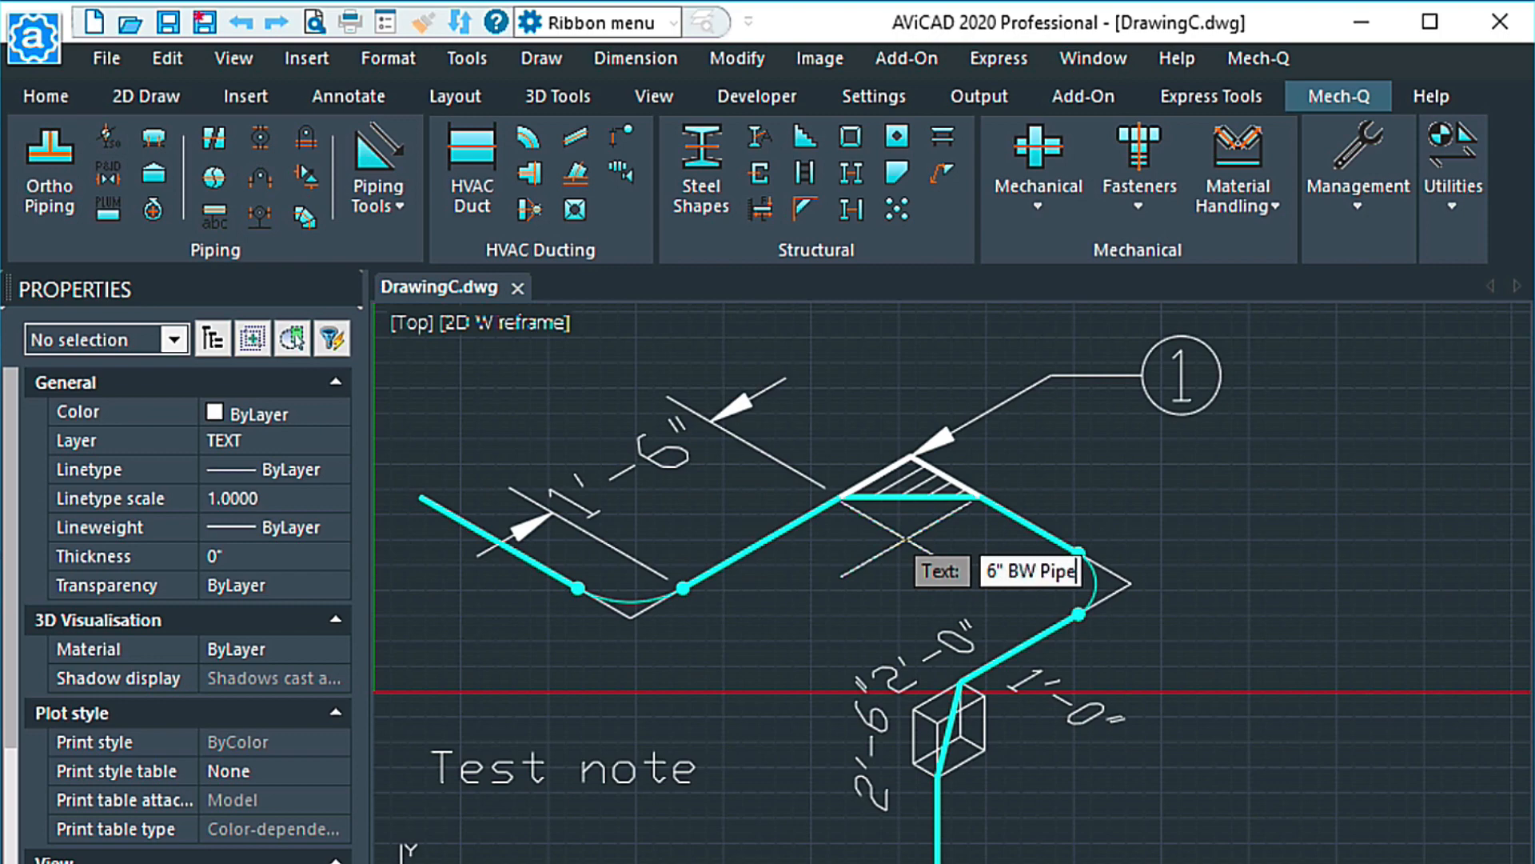
{"action": "key", "text": "Return"}
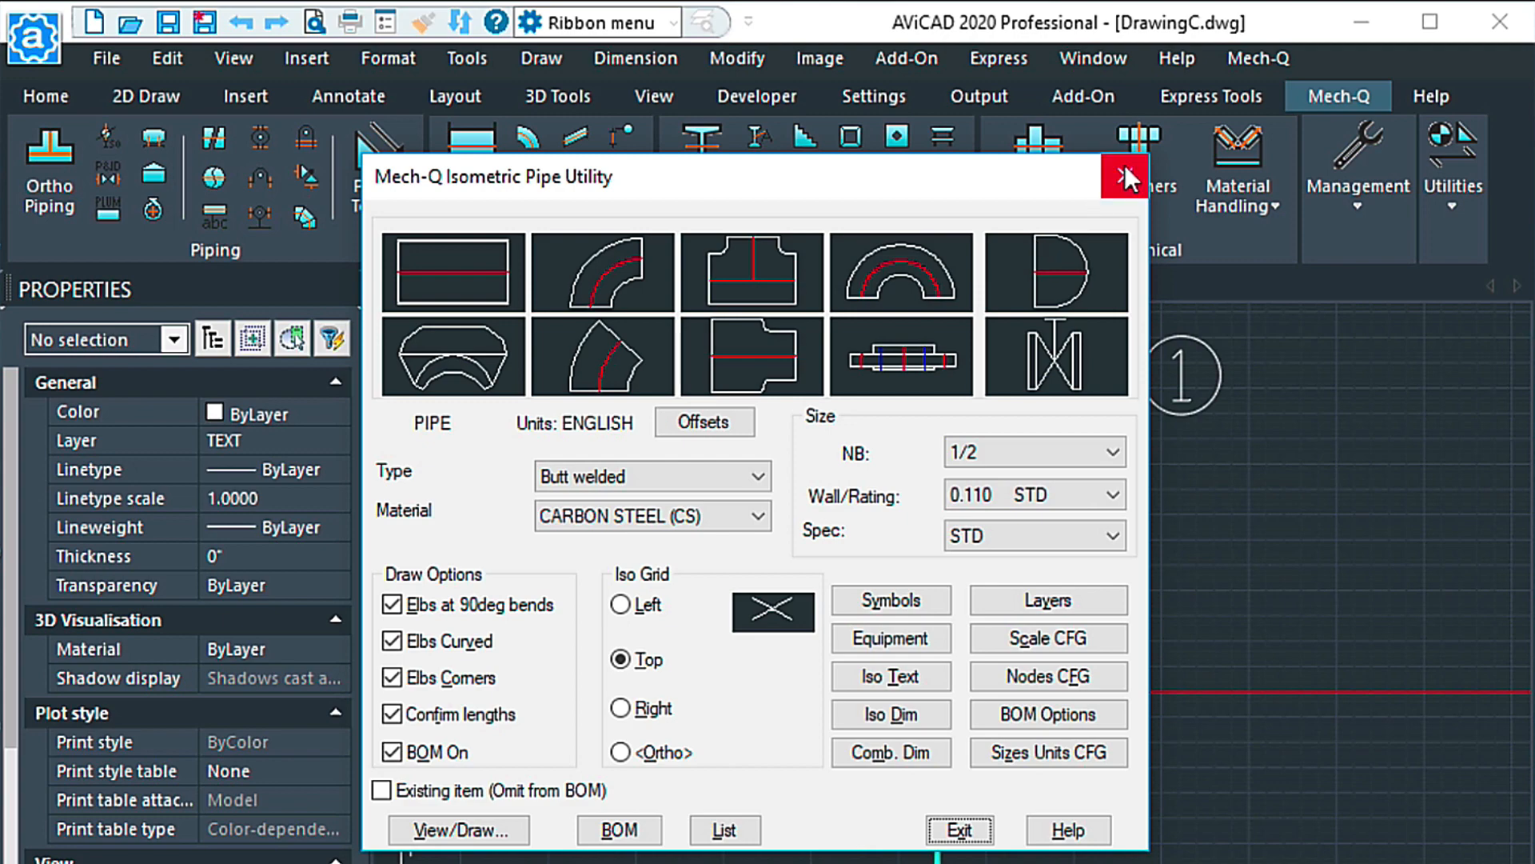
{"action": "left_click", "coordinate": [1124, 165]}
Step: Move the 6" BW Pipe text so it sits clear of the hatched triangle, just below its pipe run
{"action": "left_click", "coordinate": [755, 605]}
{"action": "left_click", "coordinate": [748, 620]}
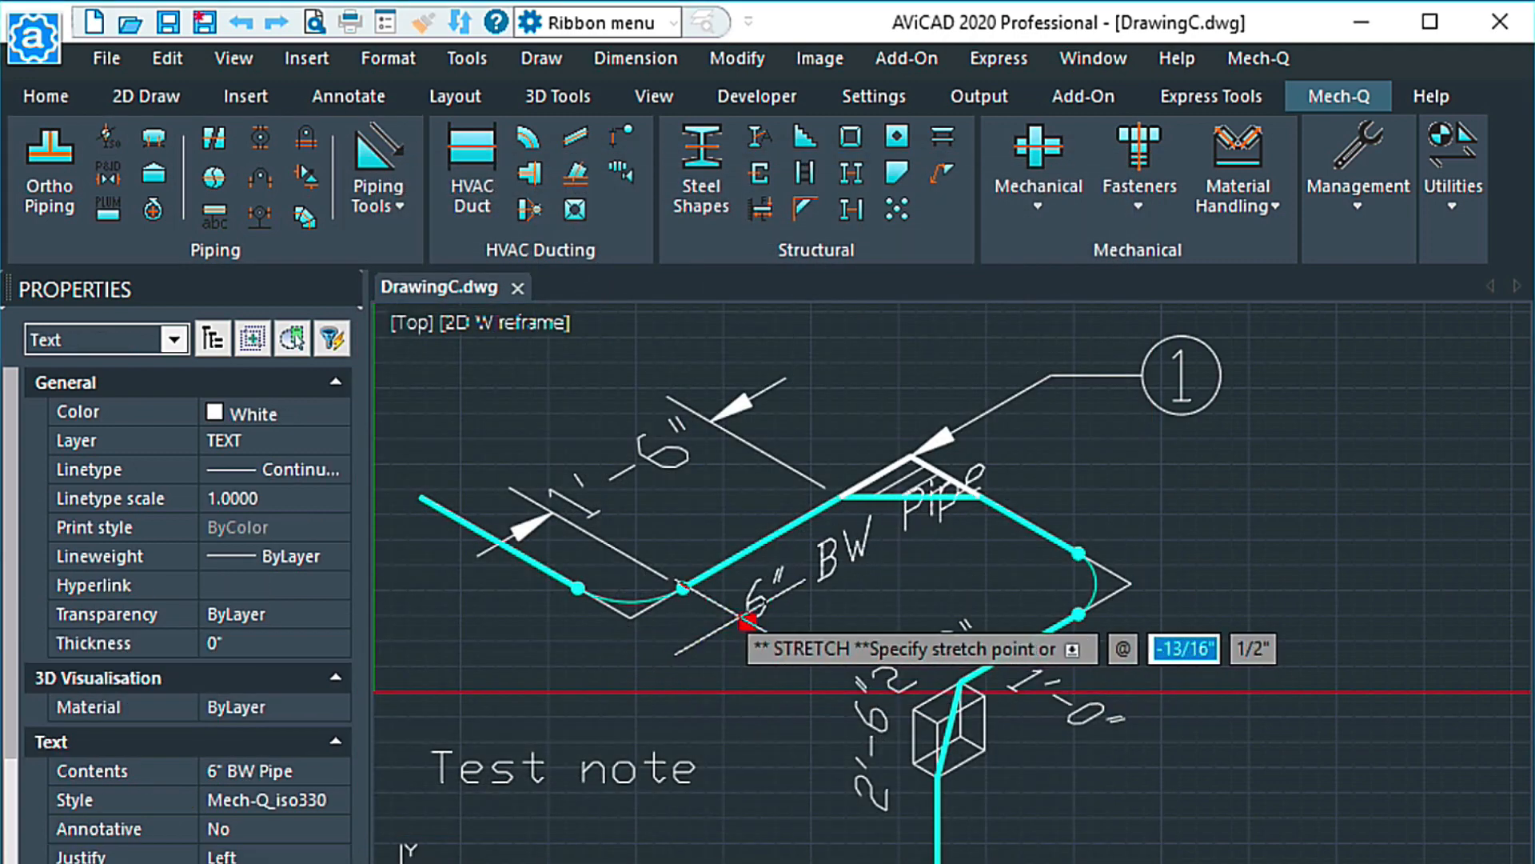
{"action": "left_click", "coordinate": [747, 552]}
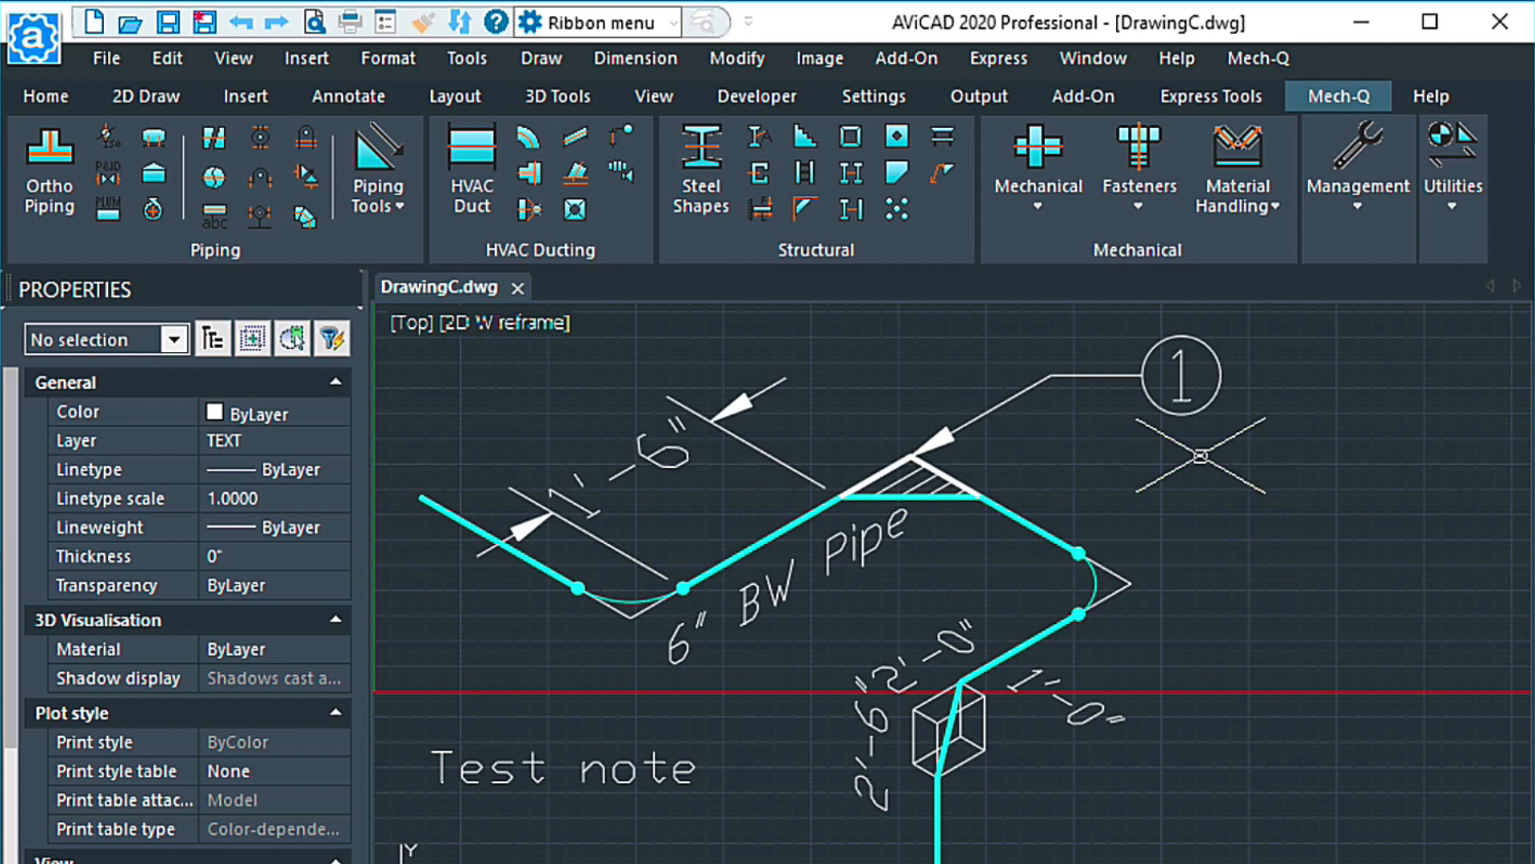
Step: Enable the unique item for each pipe in the isometric pipe utility's BOM options
{"action": "scroll", "coordinate": [1201, 456], "scroll_direction": "down", "scroll_amount": 1}
{"action": "middle_click_drag", "start_coordinate": [1201, 455], "coordinate": [942, 463]}
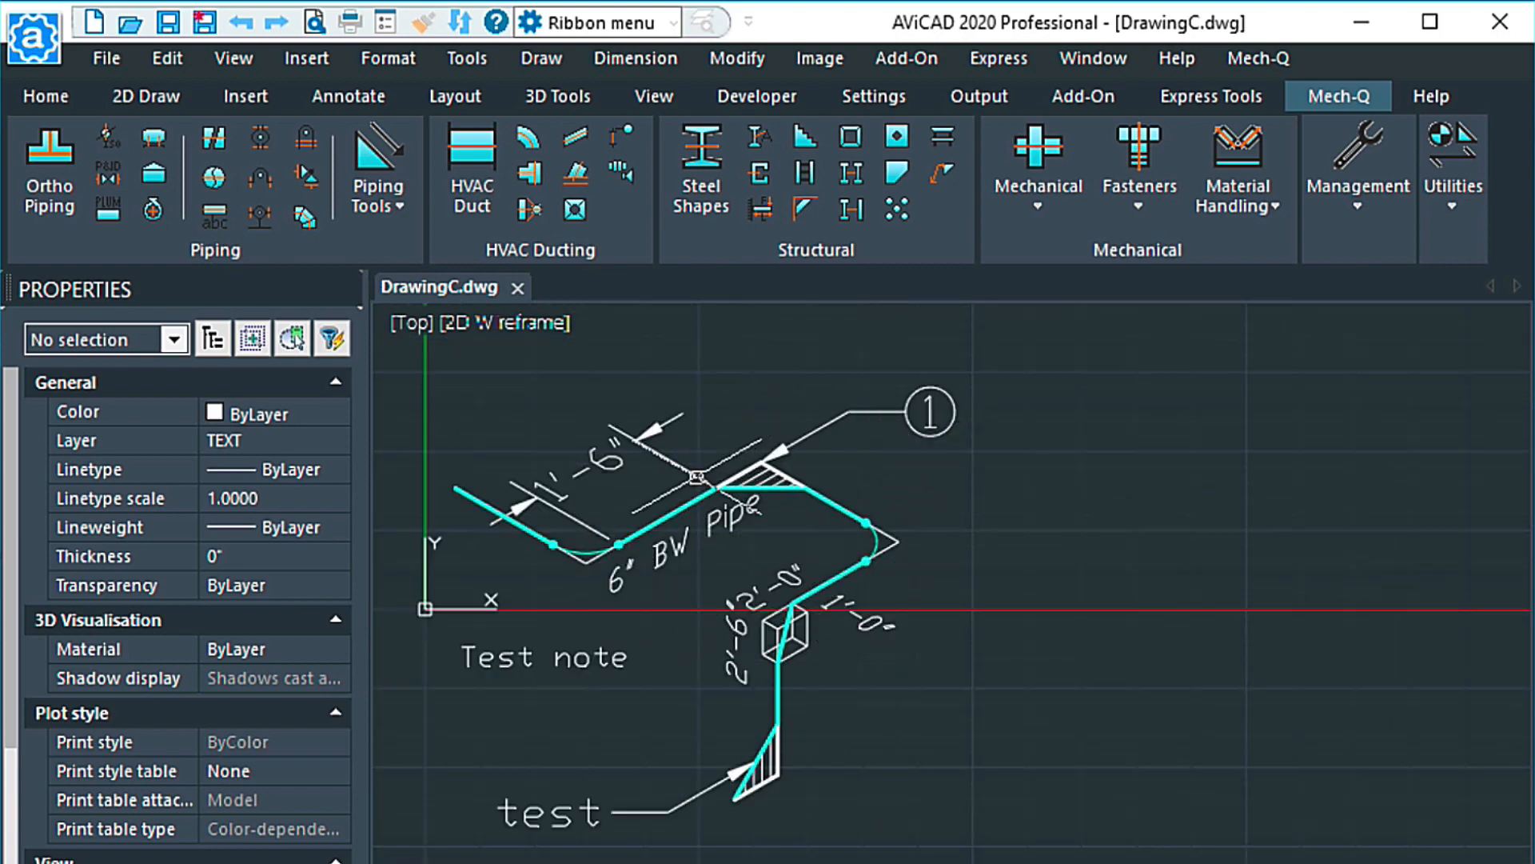
{"action": "left_click", "coordinate": [108, 138]}
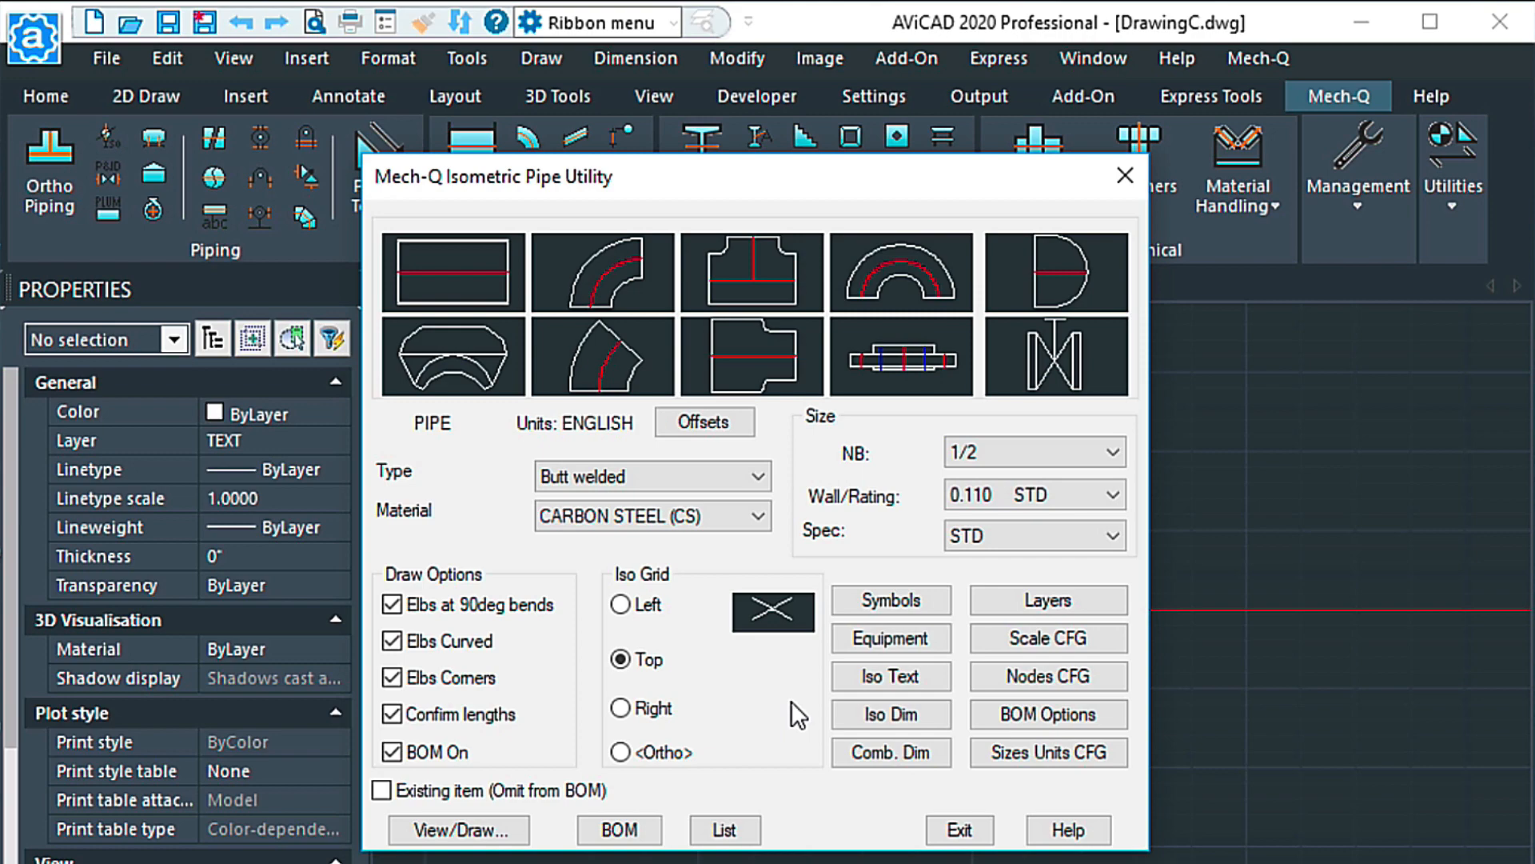
{"action": "left_click", "coordinate": [1028, 711]}
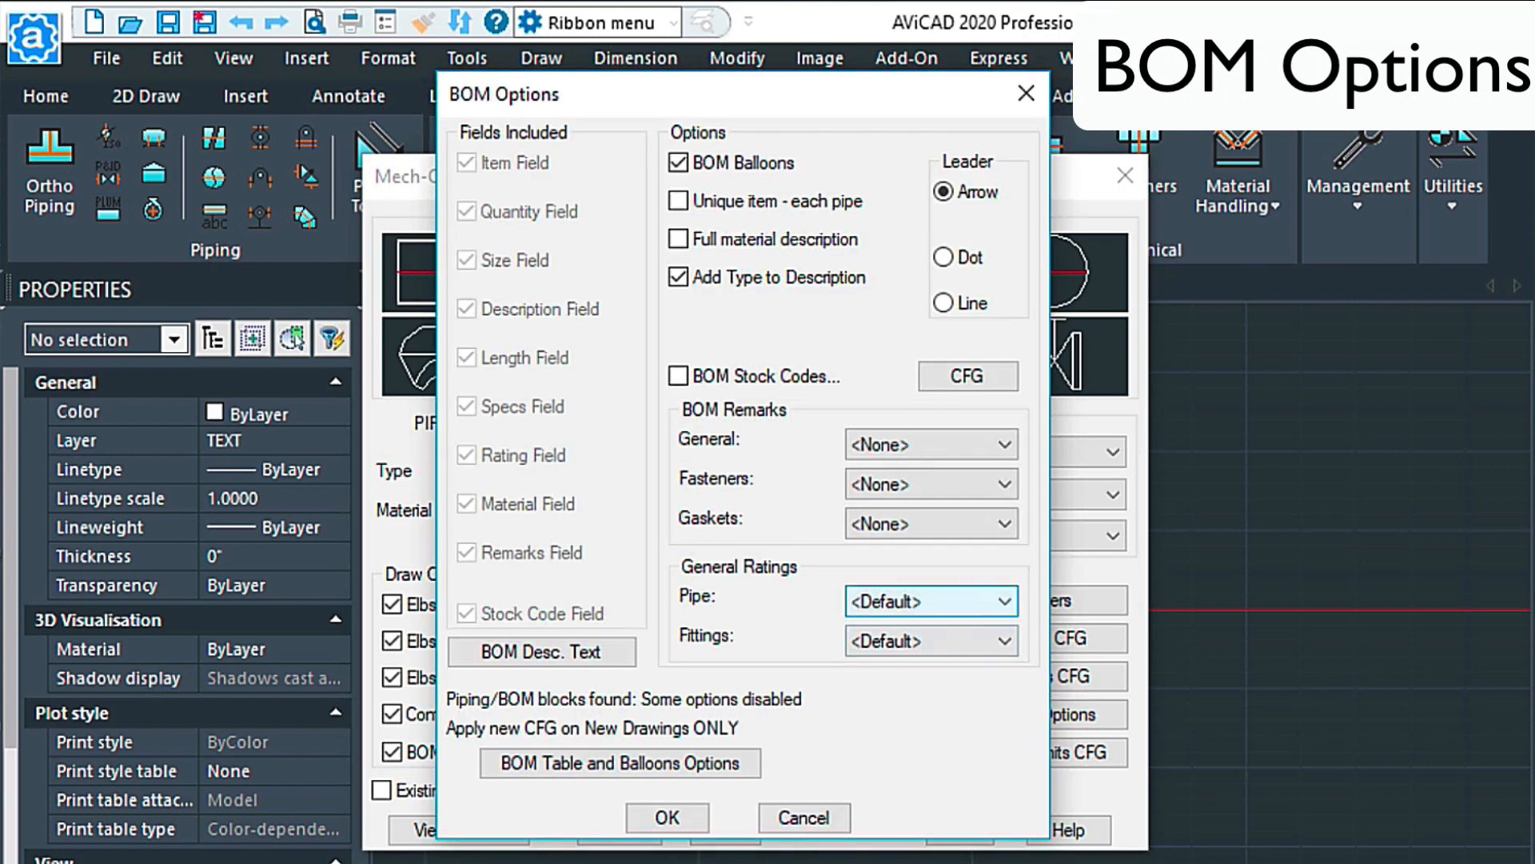
{"action": "left_click", "coordinate": [677, 201]}
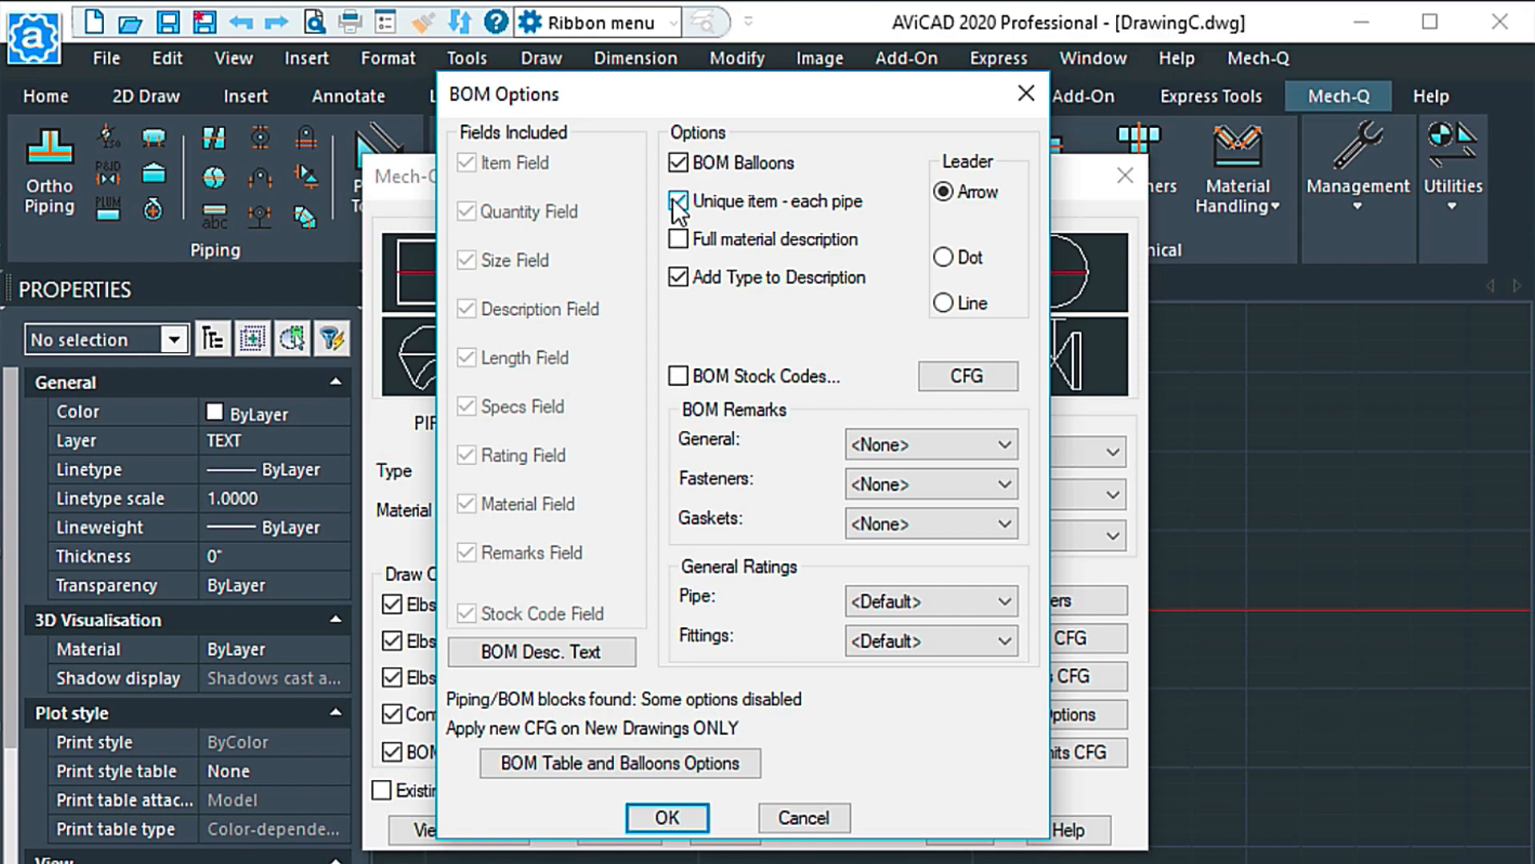
Step: Configure the BOM table and balloons with the Square balloon shape and Pick selection, and accept the BOM options
{"action": "left_click", "coordinate": [626, 758]}
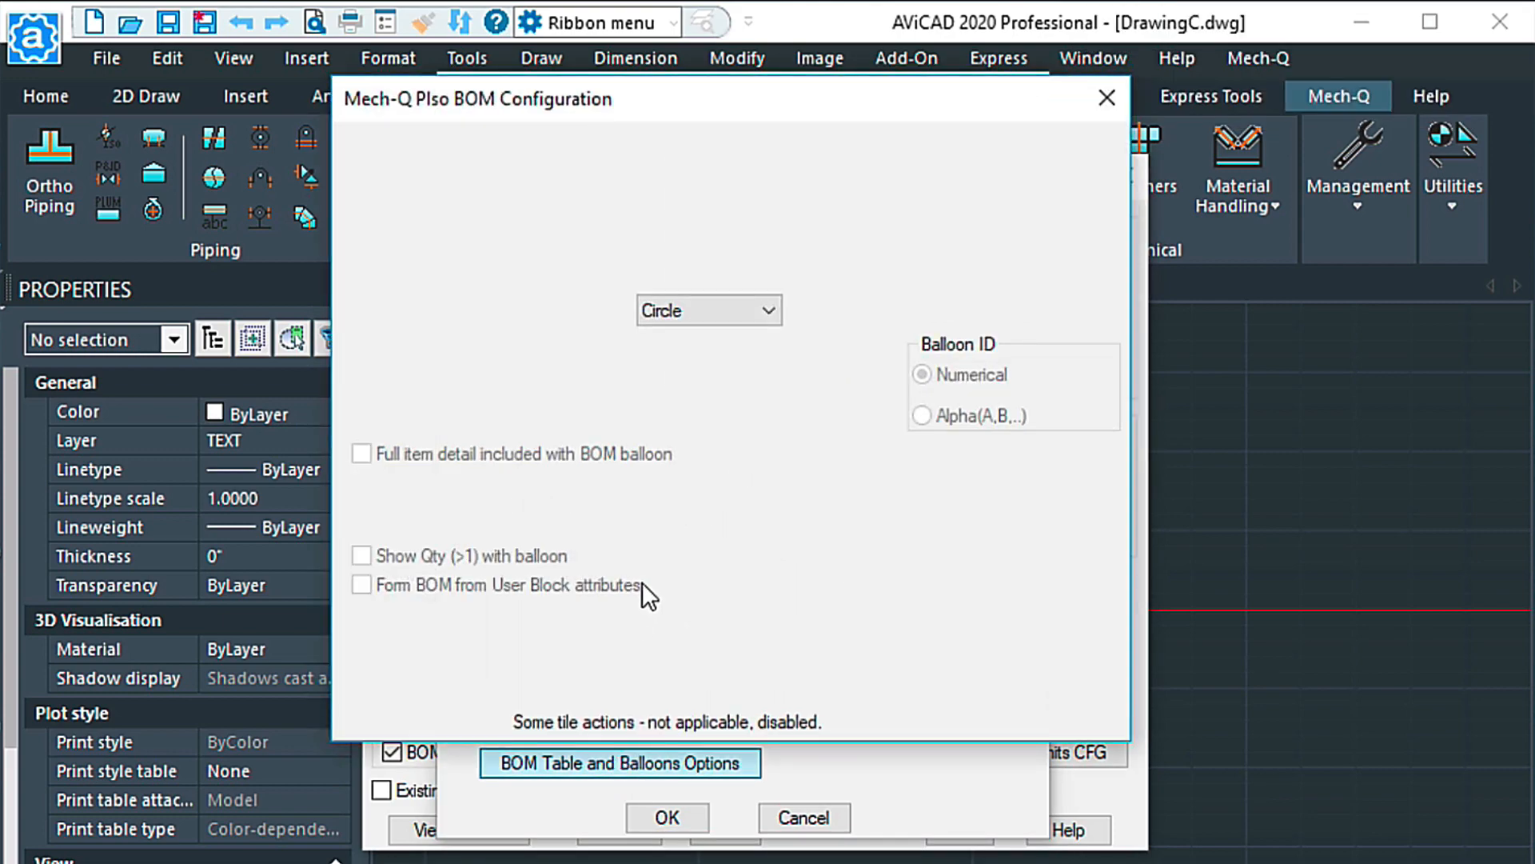
{"action": "left_click", "coordinate": [770, 302]}
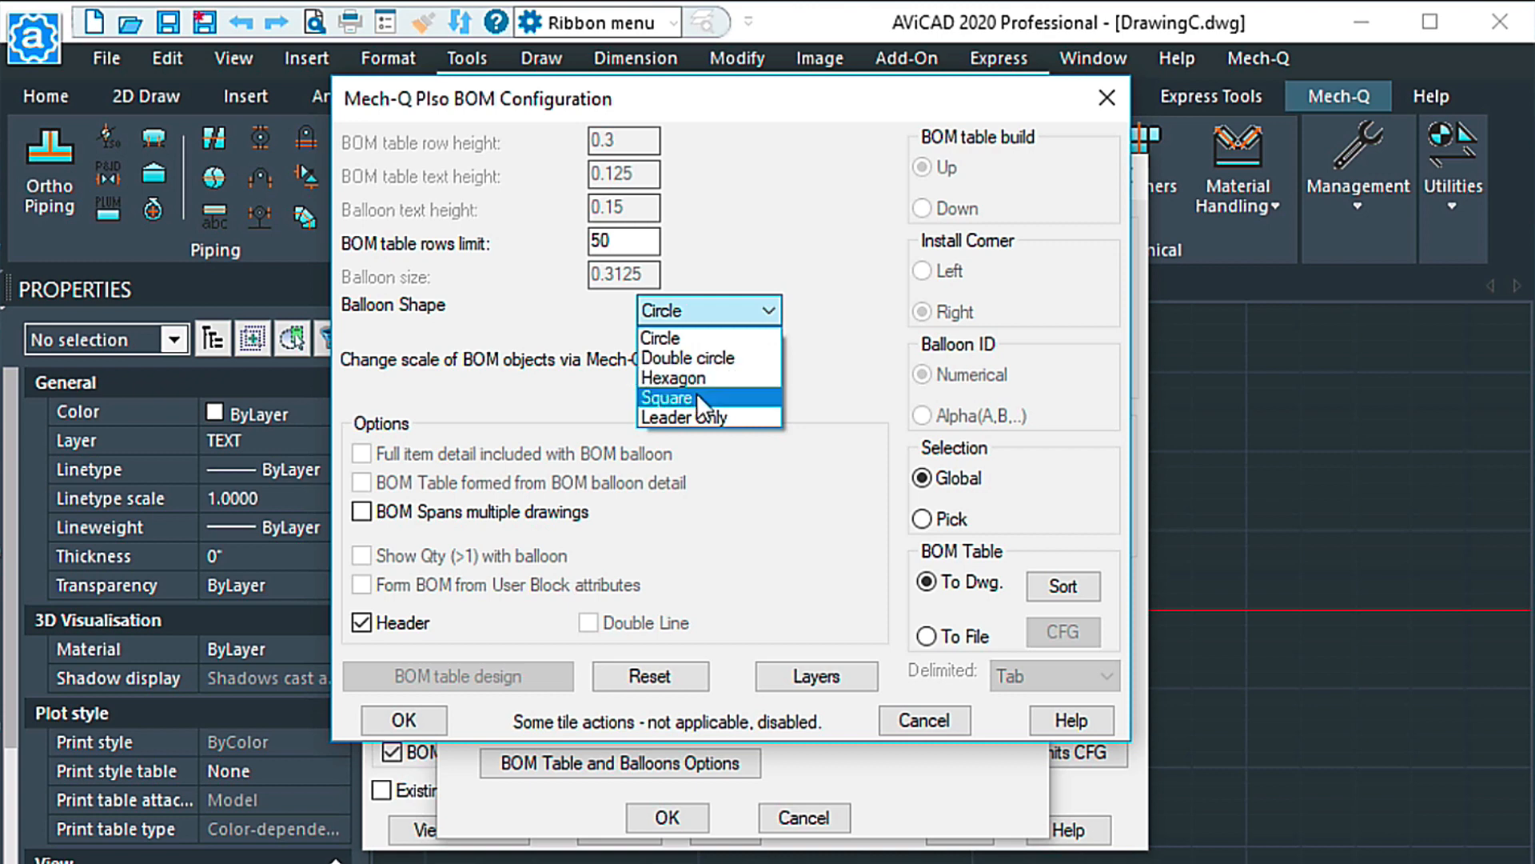
{"action": "left_click", "coordinate": [697, 394]}
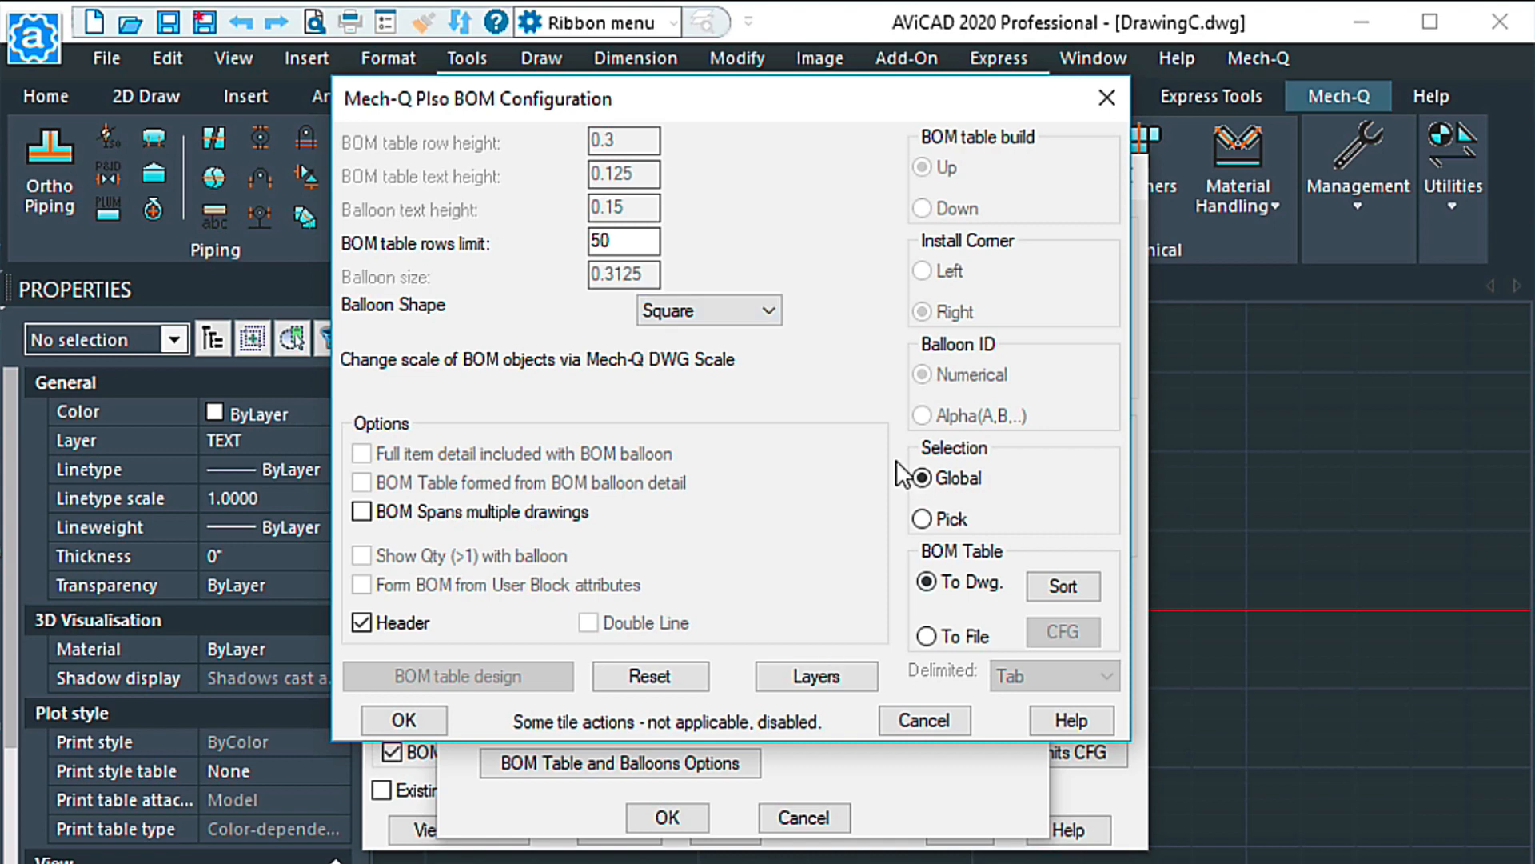
{"action": "left_click", "coordinate": [922, 519]}
{"action": "left_click", "coordinate": [398, 720]}
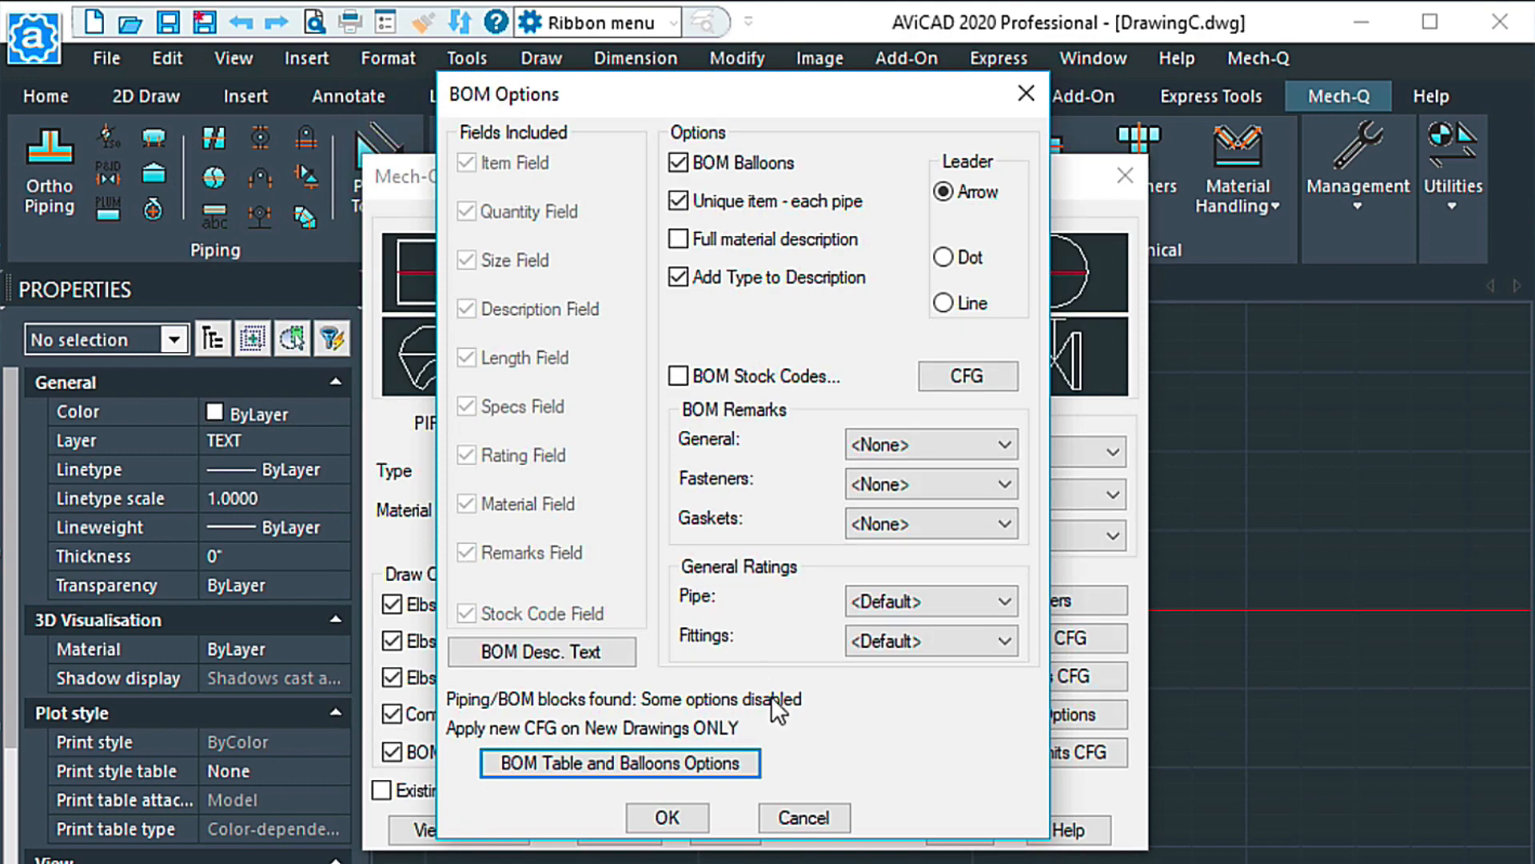
{"action": "left_click", "coordinate": [681, 819]}
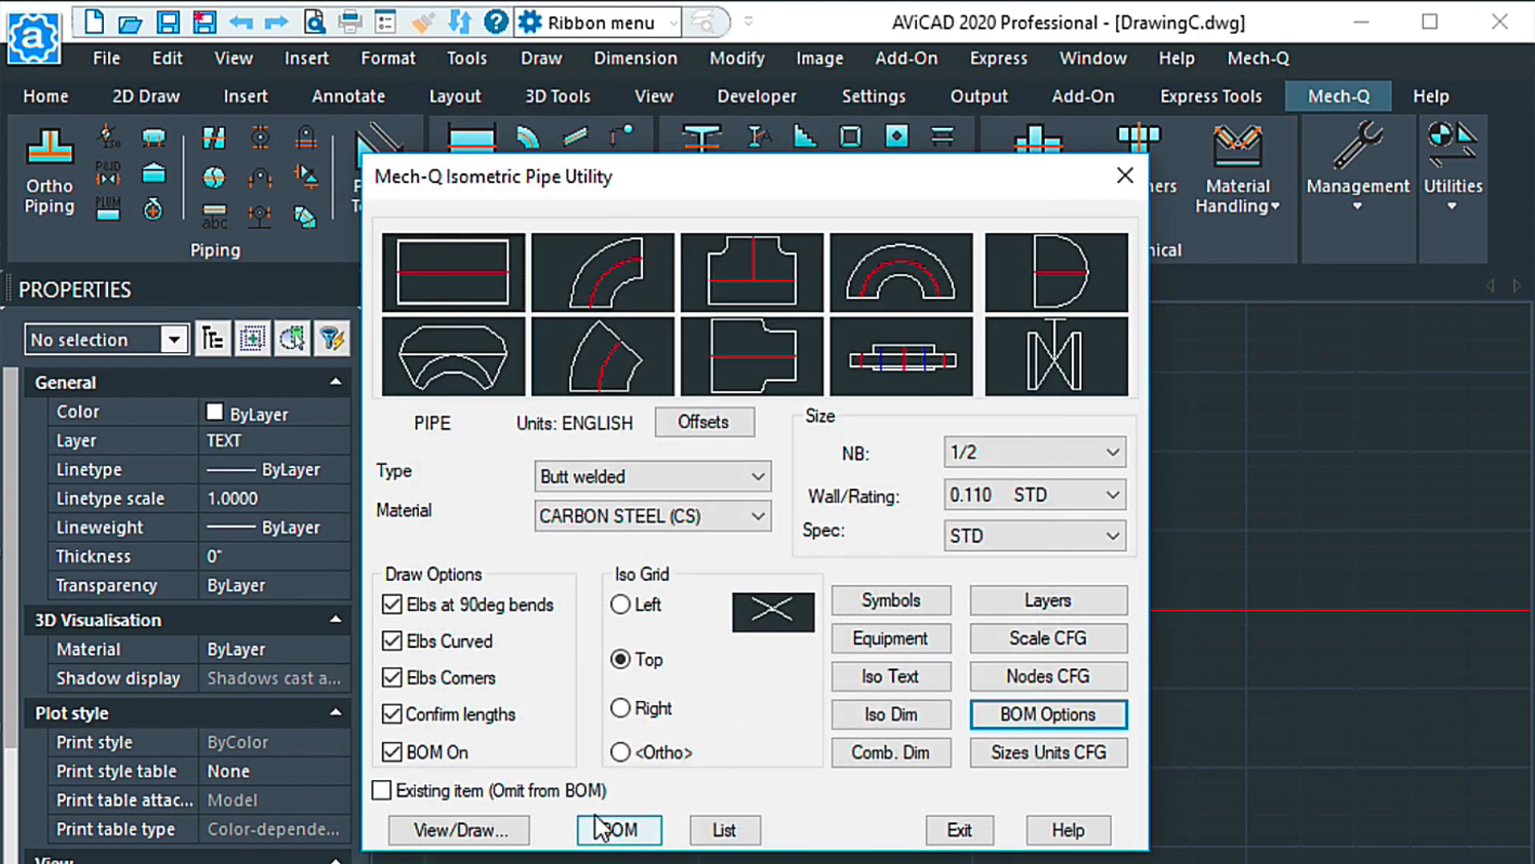
Step: Generate the BOM for all isometric pipes and place the item 1 balloon beside the pipe between the hatched triangle and the elbow
{"action": "left_click", "coordinate": [622, 832]}
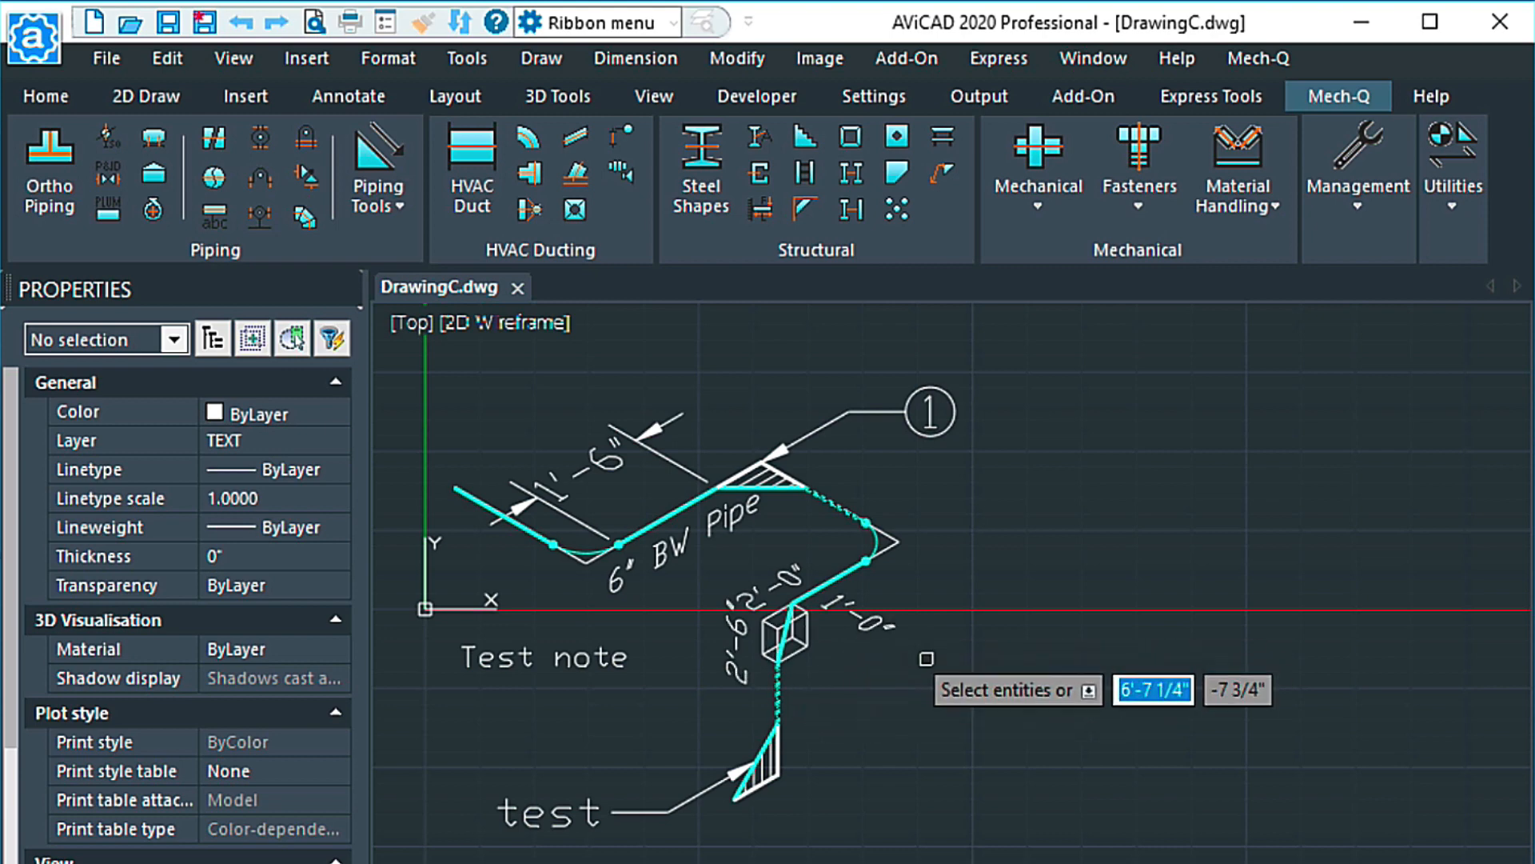
{"action": "key", "text": "Return"}
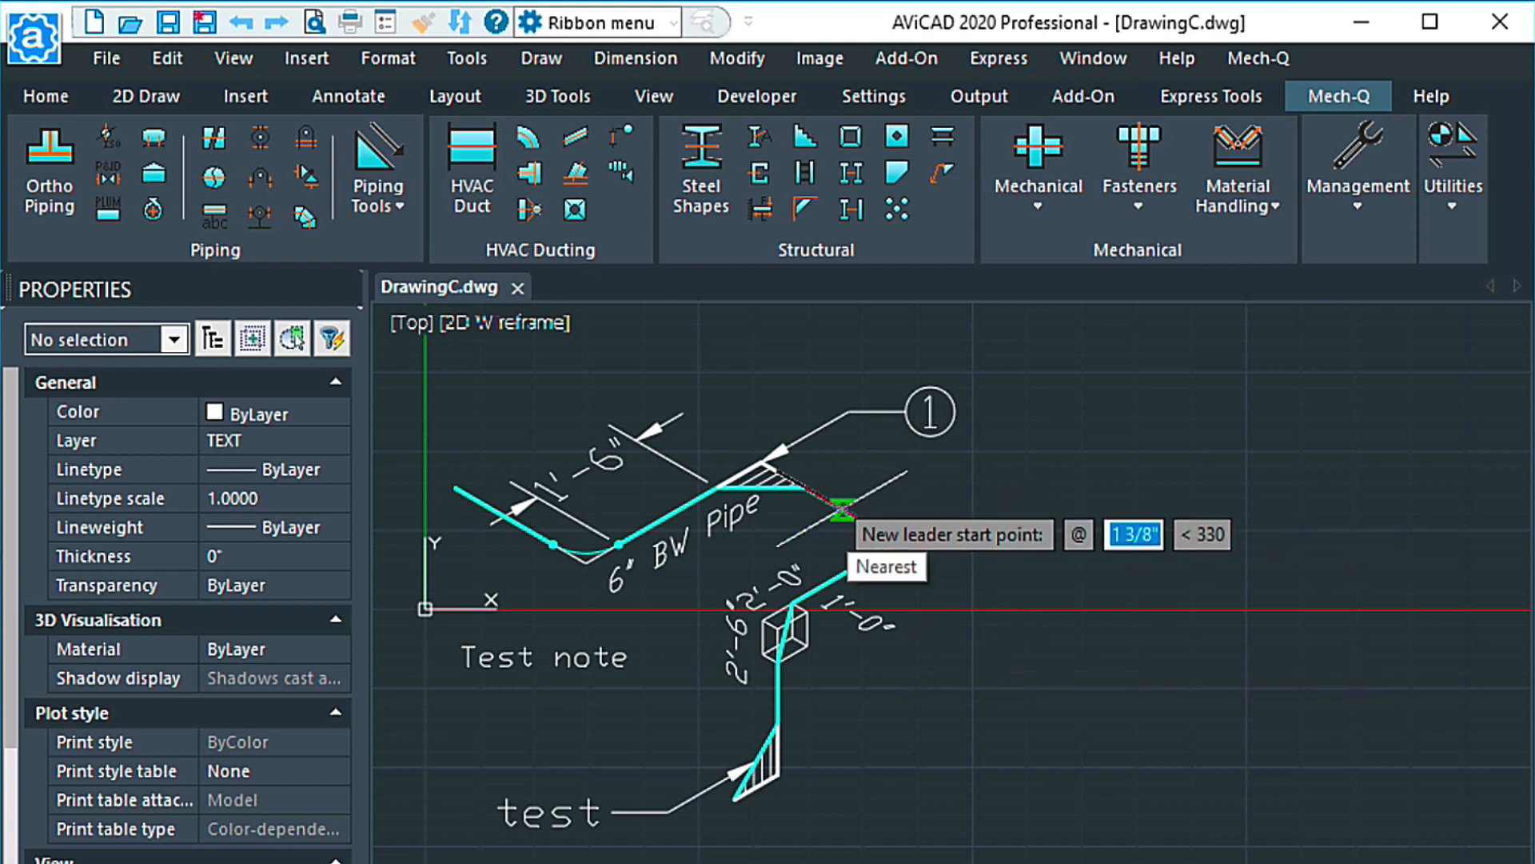
{"action": "left_click", "coordinate": [842, 509]}
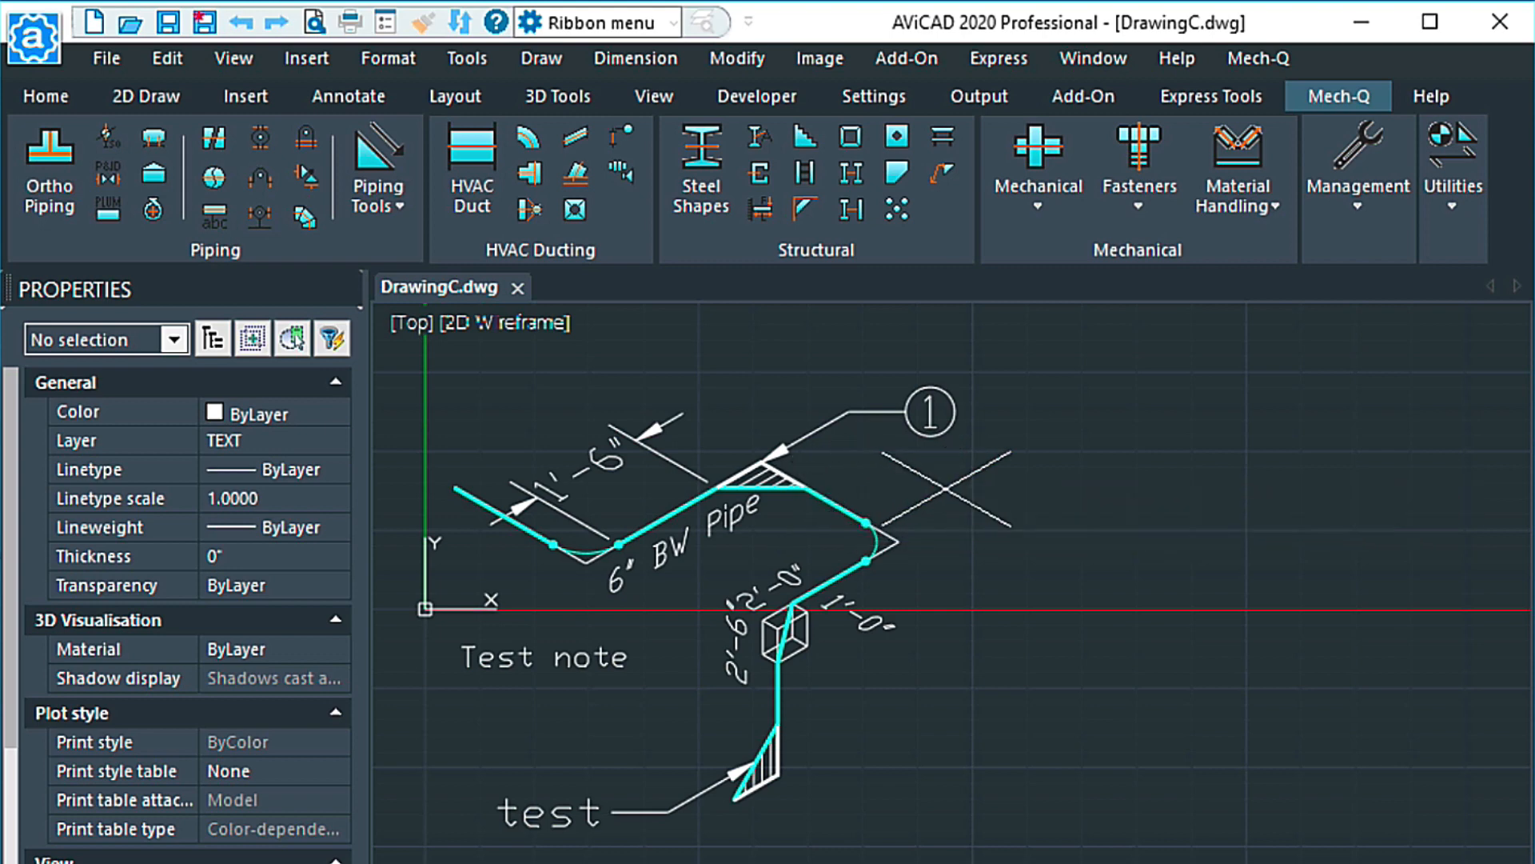
{"action": "left_click", "coordinate": [904, 475]}
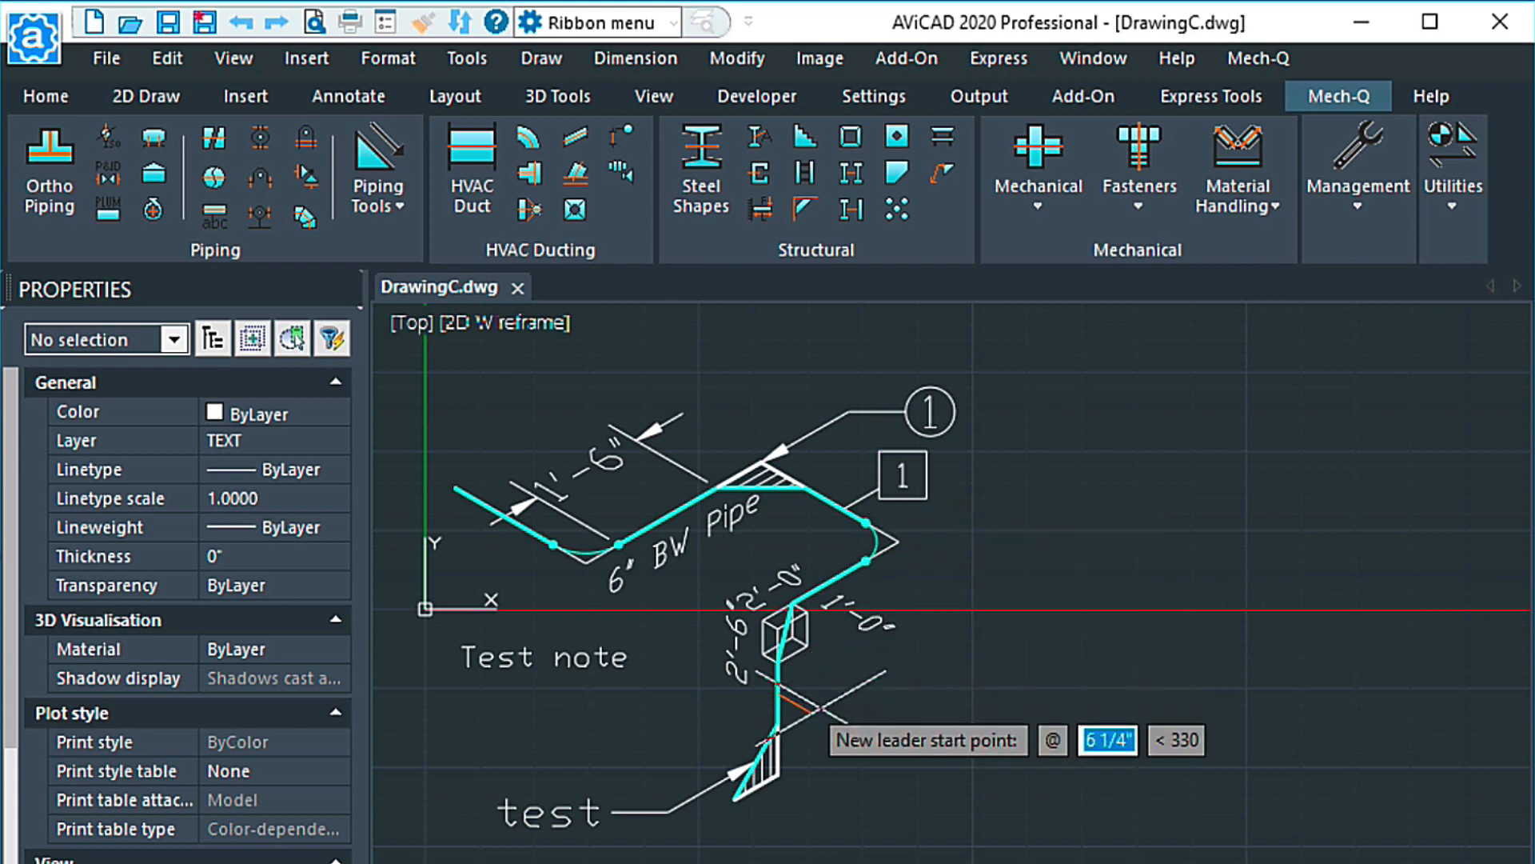
Step: Place the item 2 balloon with a leader from the vertical pipe above the lower hatched triangle
{"action": "left_click", "coordinate": [778, 692]}
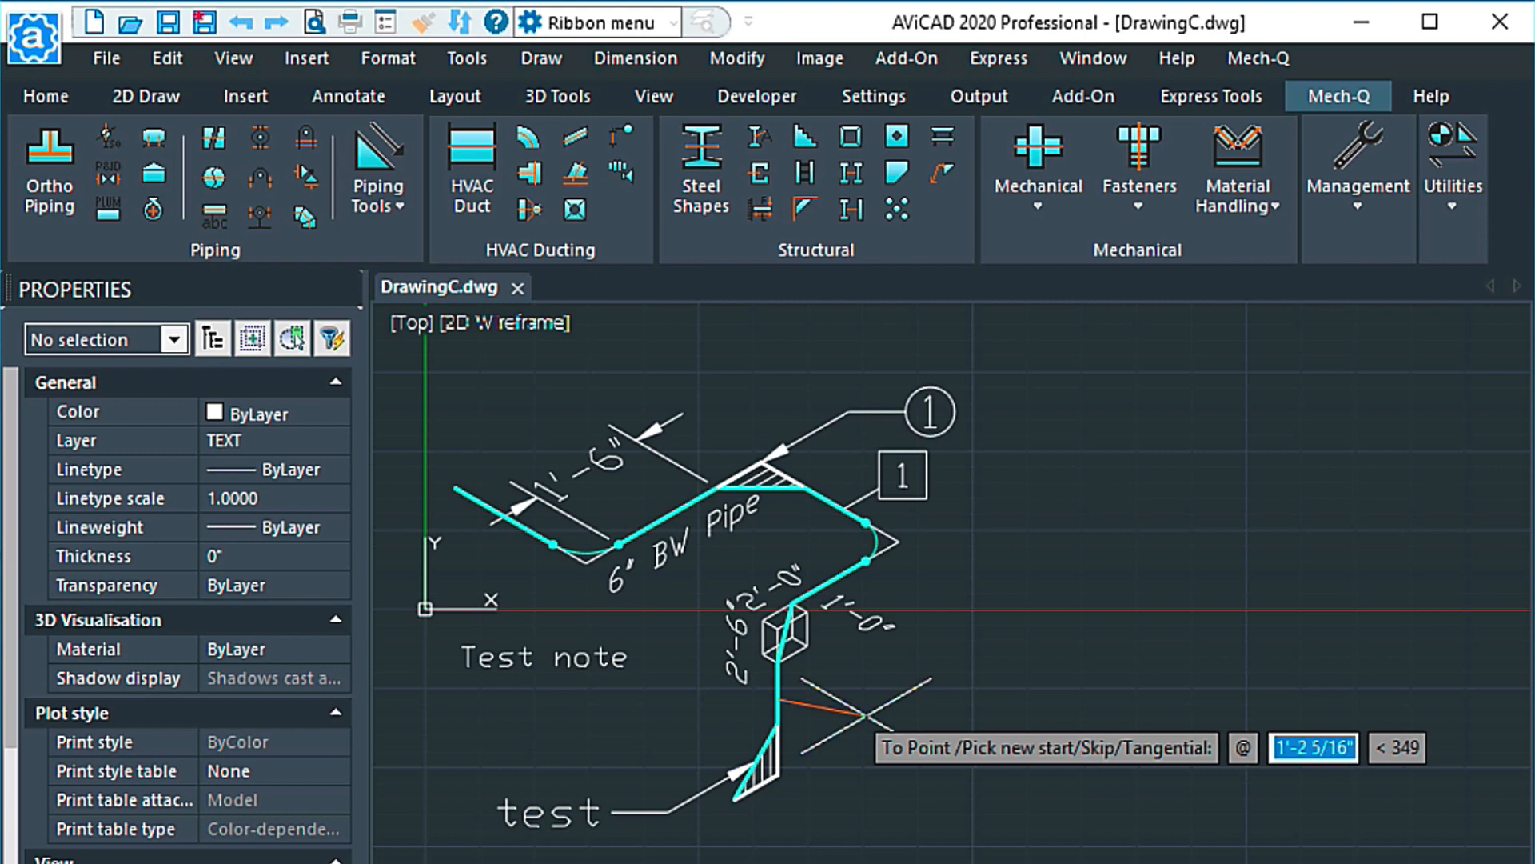
{"action": "left_click", "coordinate": [875, 714]}
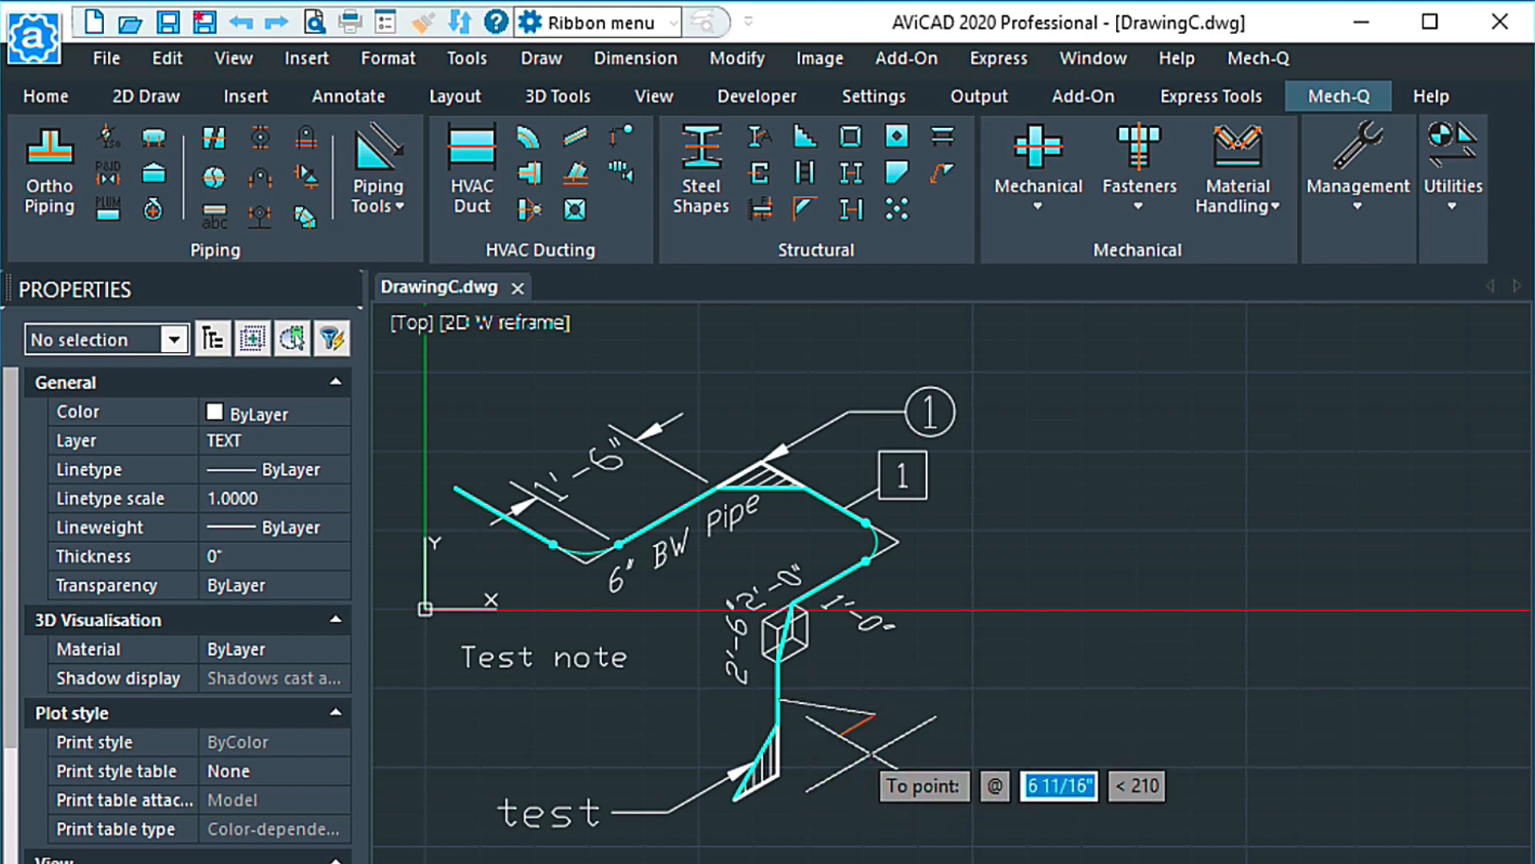
{"action": "key", "text": "Return"}
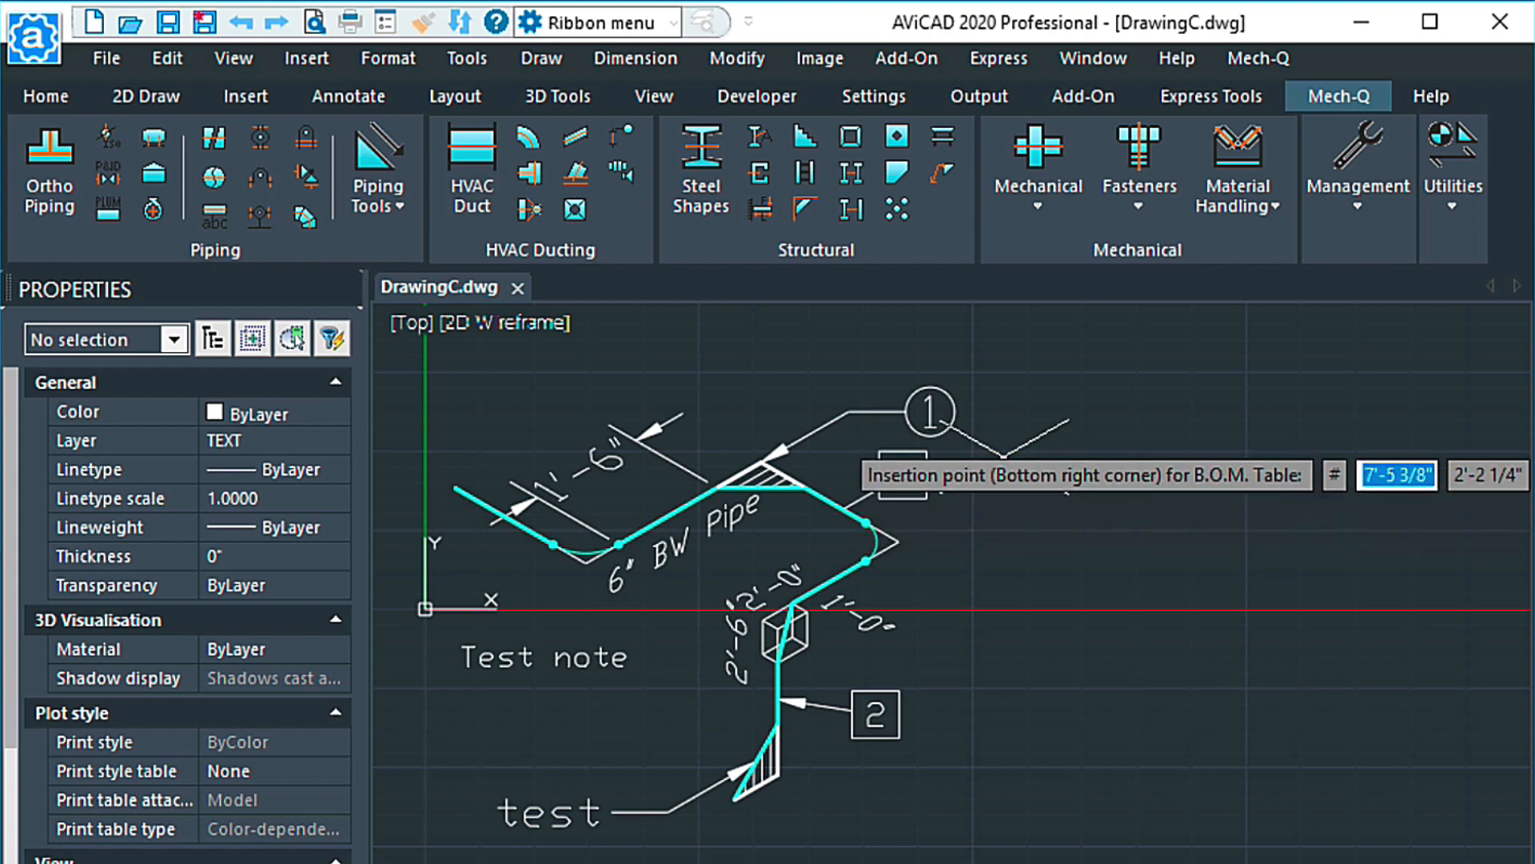
Step: Insert the BOM table with its corner below and well clear of the piping, and exit the isometric pipe utility
{"action": "key", "text": "Escape"}
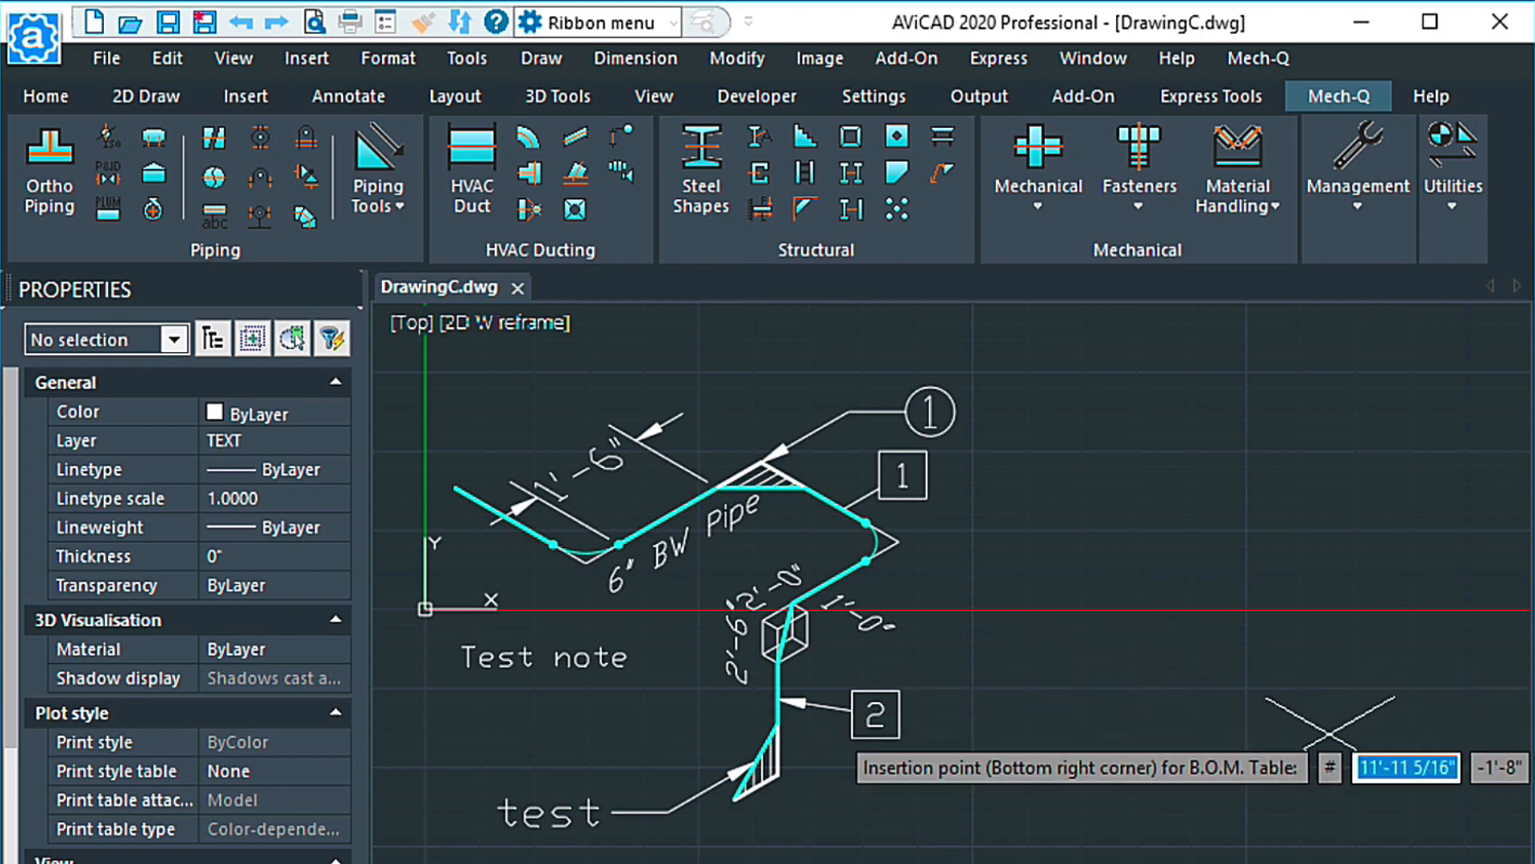
{"action": "left_click", "coordinate": [1368, 752]}
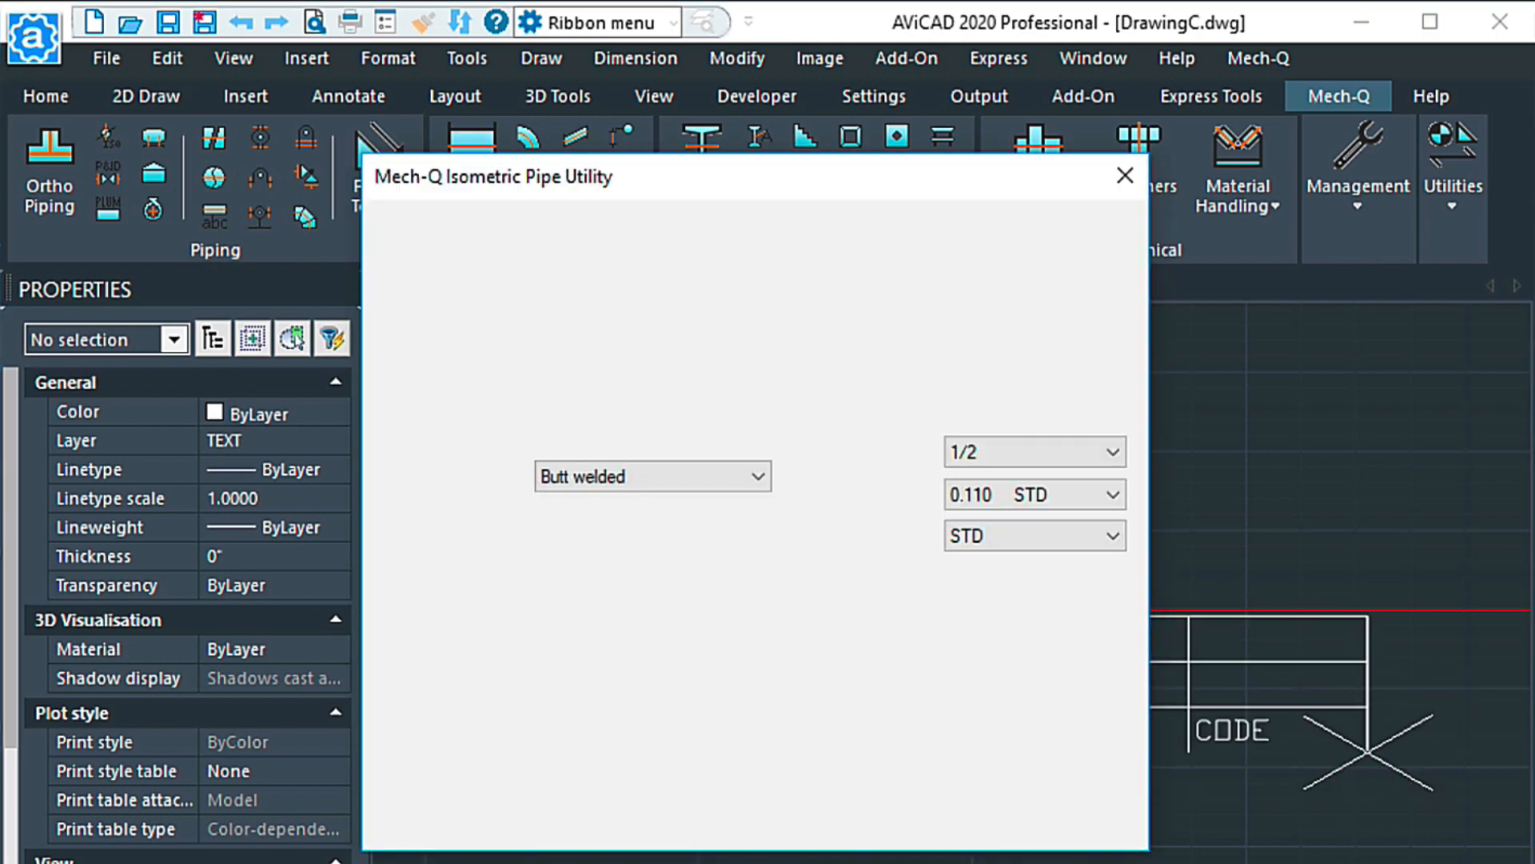
{"action": "left_click", "coordinate": [1126, 176]}
Step: Move the whole BOM table below the isometric drawing so it no longer overlaps the piping
{"action": "scroll", "coordinate": [1069, 509], "scroll_direction": "down", "scroll_amount": 4}
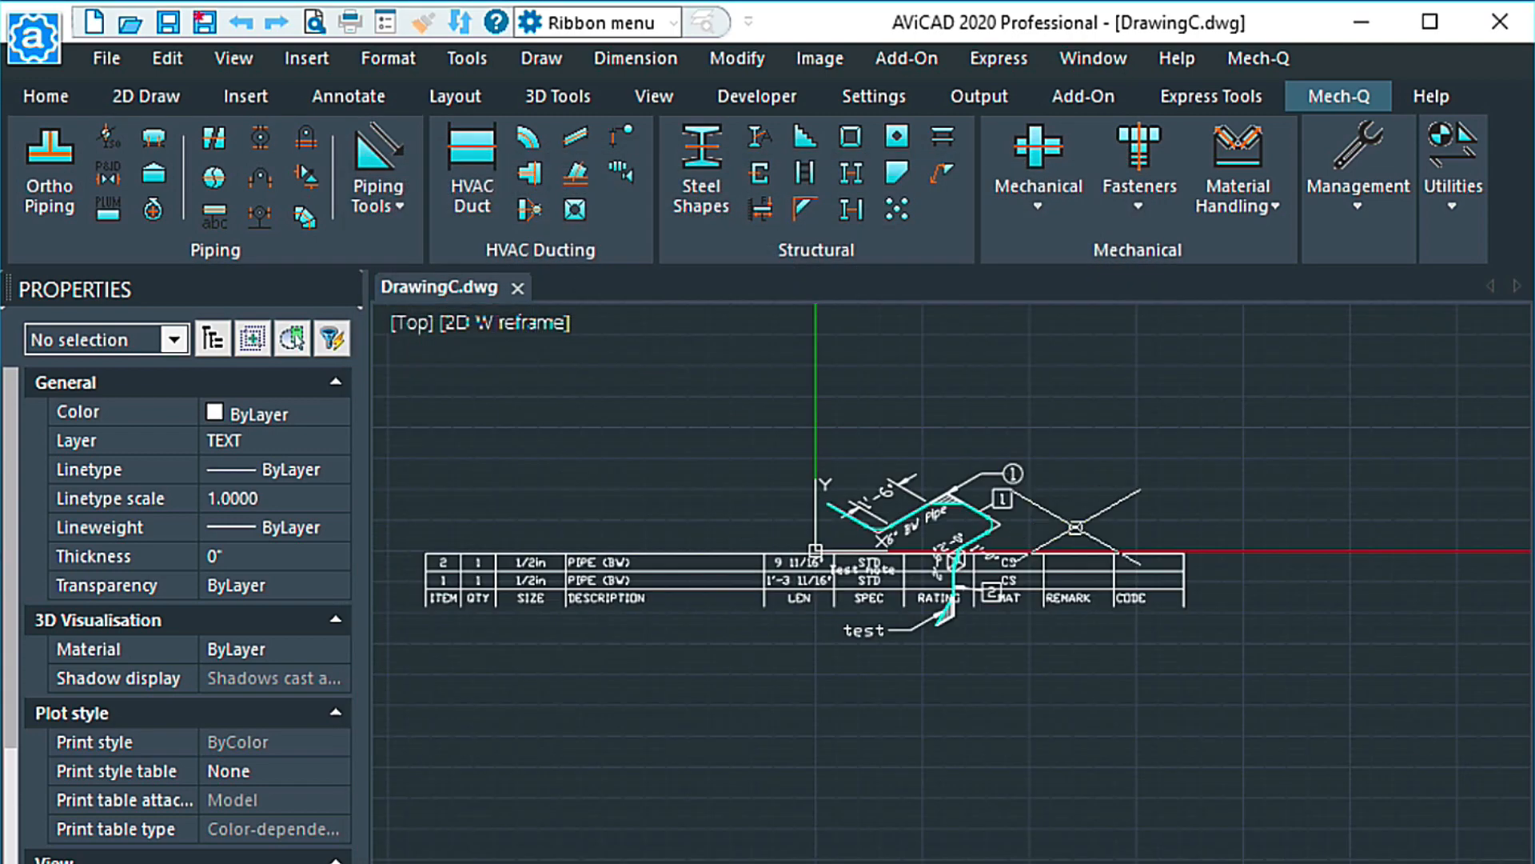
{"action": "left_click_drag", "start_coordinate": [1218, 620], "coordinate": [1091, 526]}
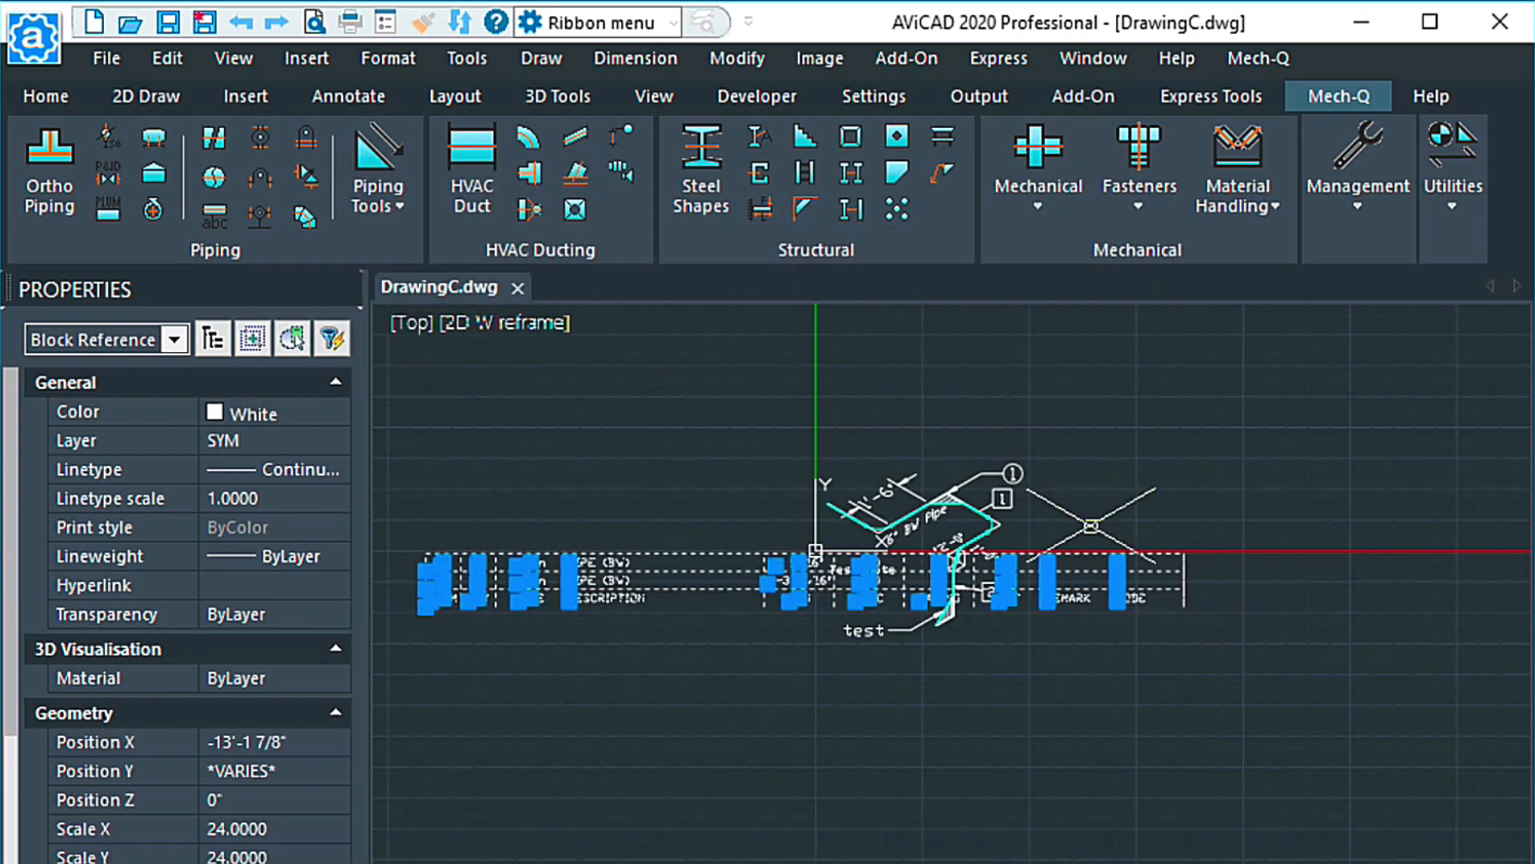
{"action": "type", "text": "M"}
{"action": "key", "text": "Return"}
{"action": "left_click", "coordinate": [627, 570]}
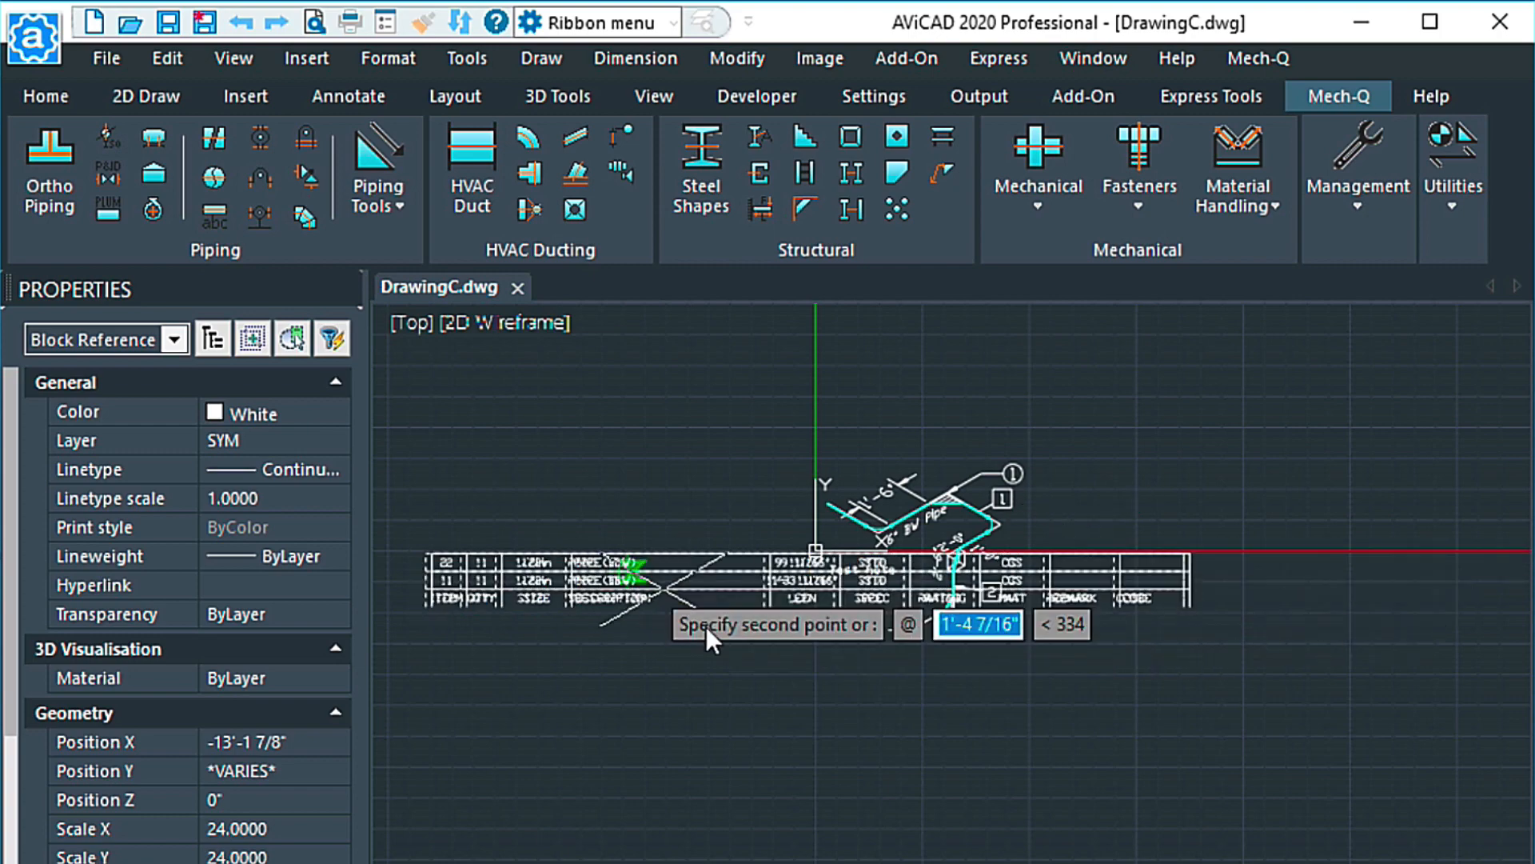
{"action": "left_click", "coordinate": [814, 679]}
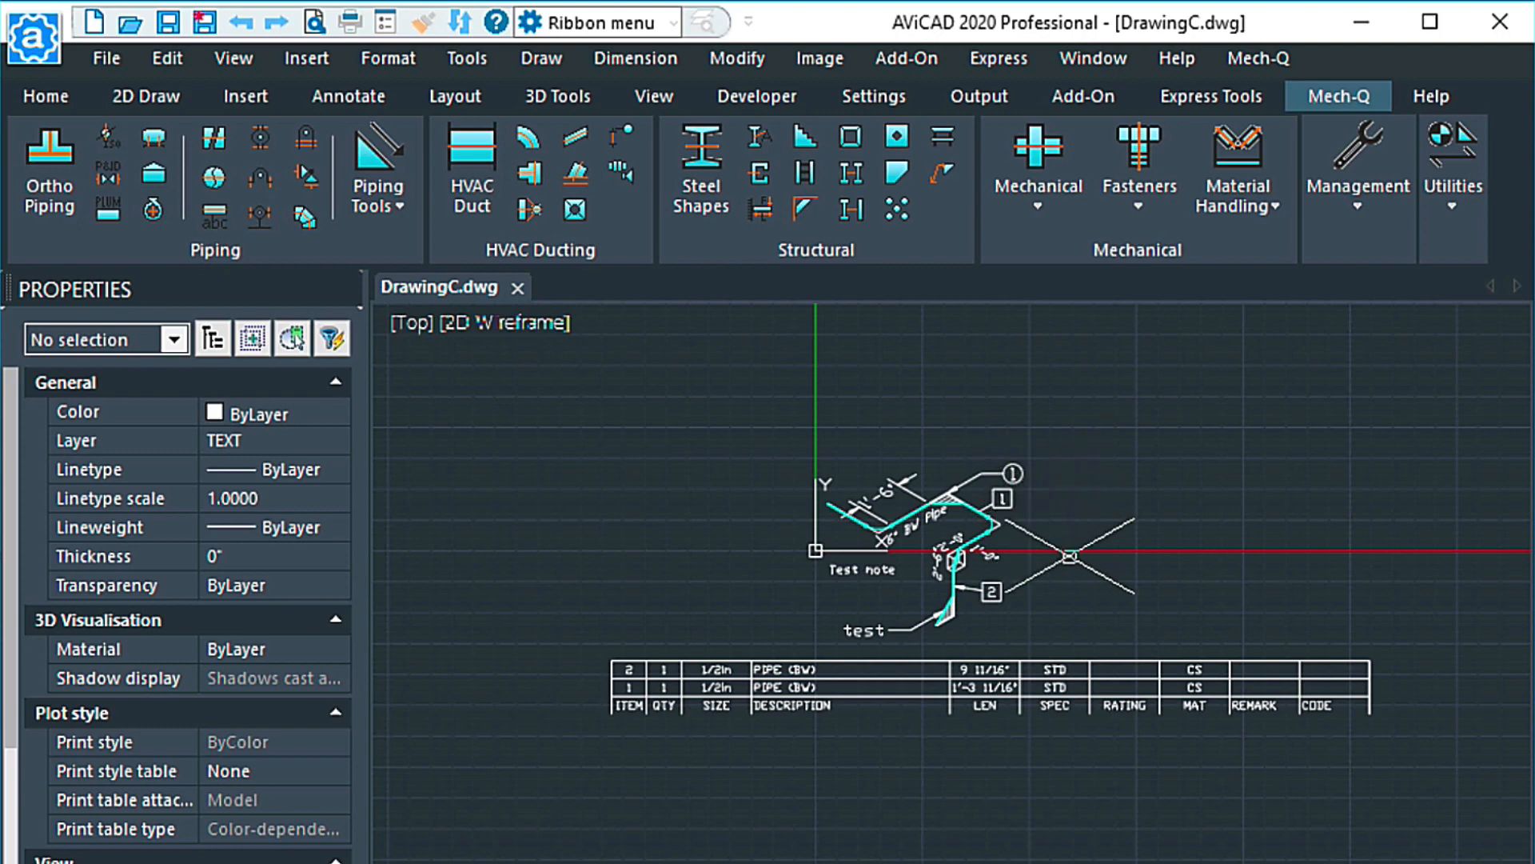
{"action": "middle_click_drag", "start_coordinate": [1056, 508], "coordinate": [928, 534]}
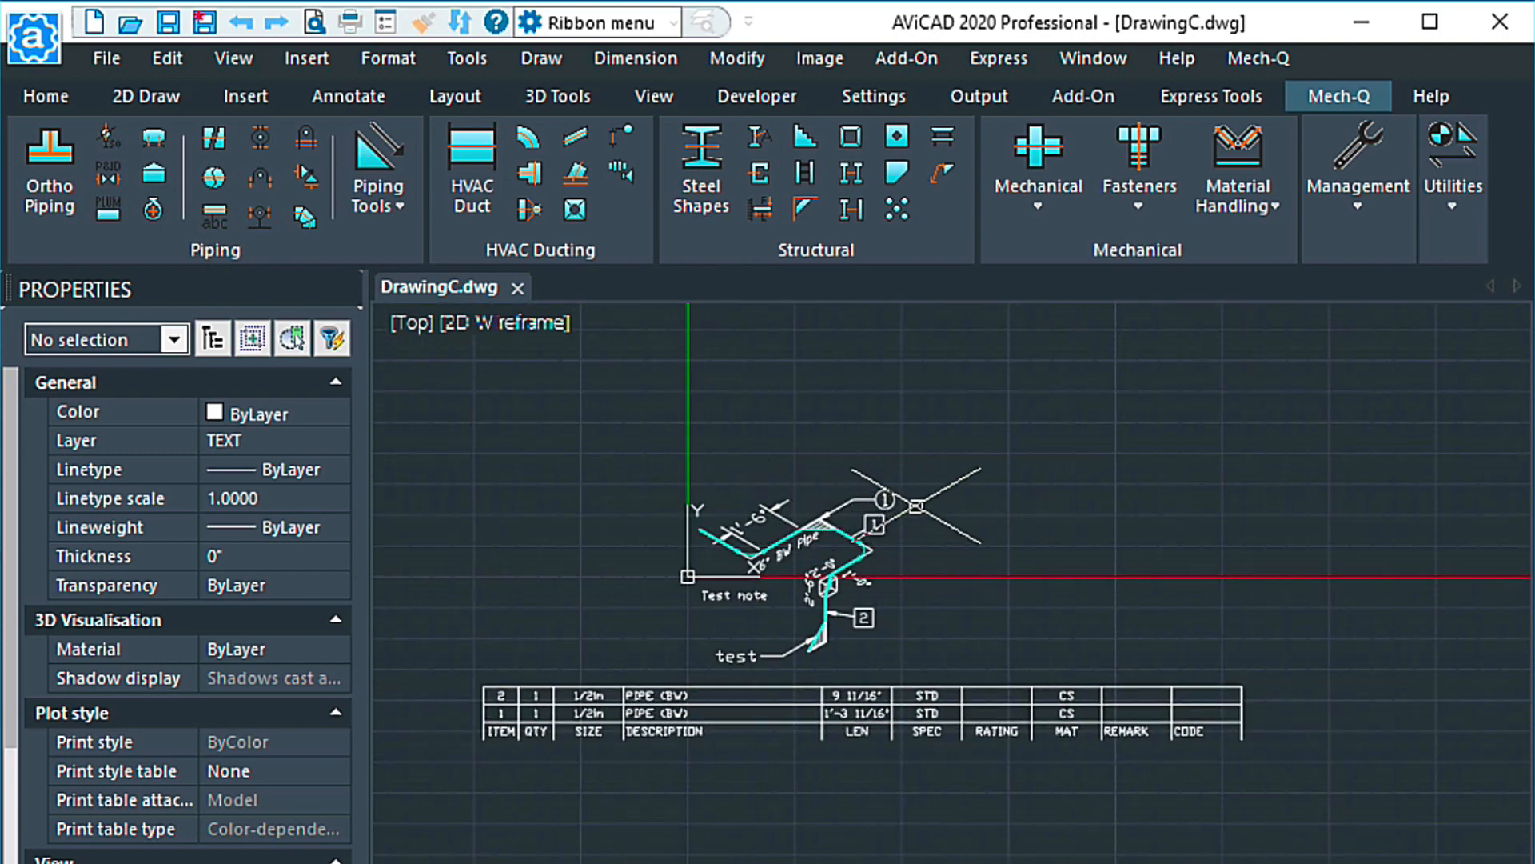
{"action": "scroll", "coordinate": [918, 505], "scroll_direction": "up", "scroll_amount": 2}
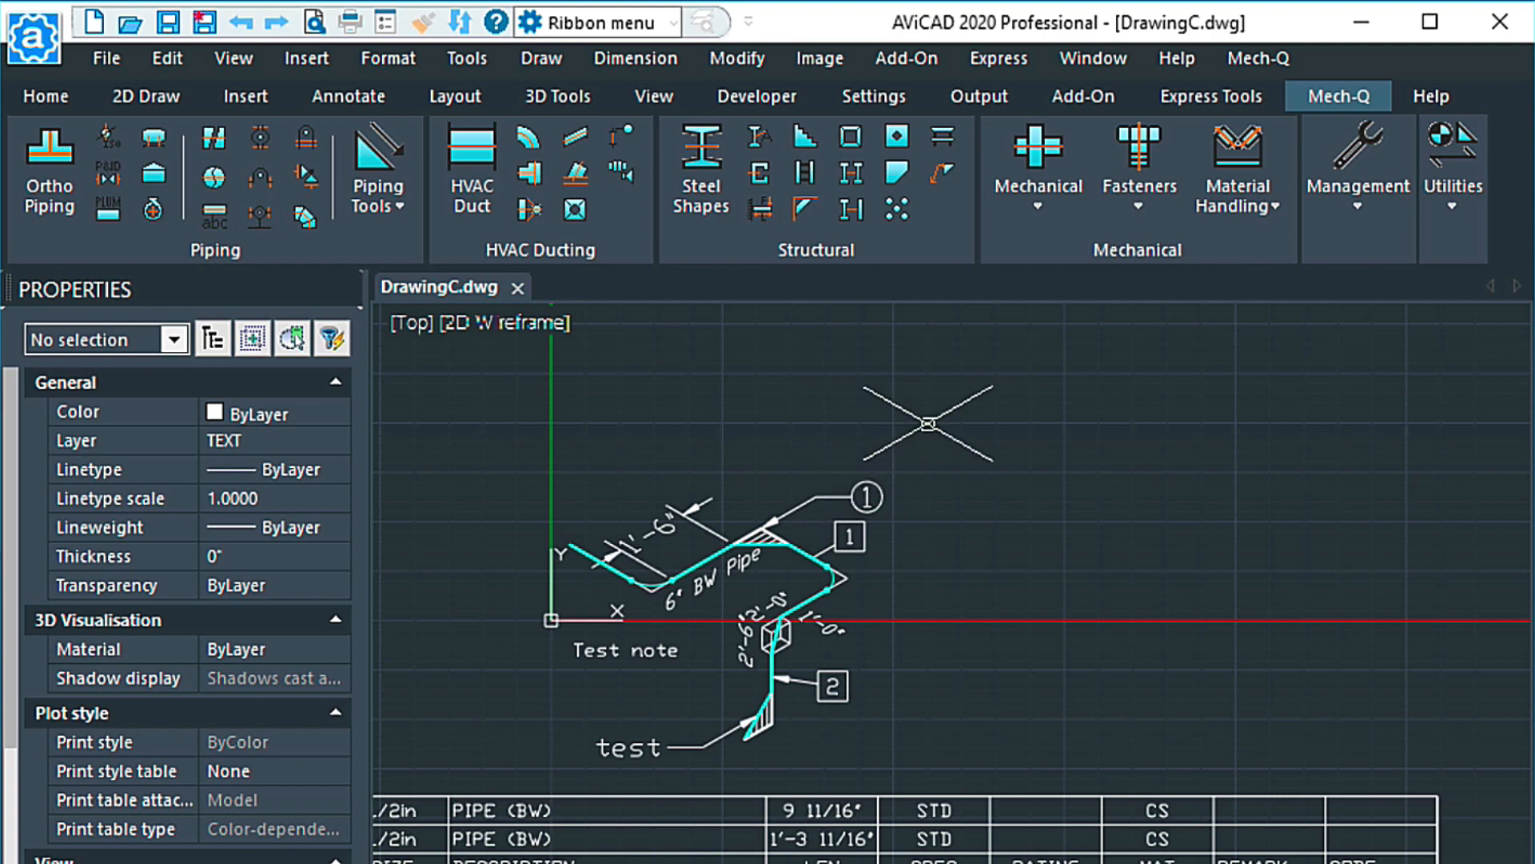
Step: Switch to LibreOffice and open a copy of the recent Untitled 1.csv file with the default text import settings
{"action": "left_click", "coordinate": [1362, 20]}
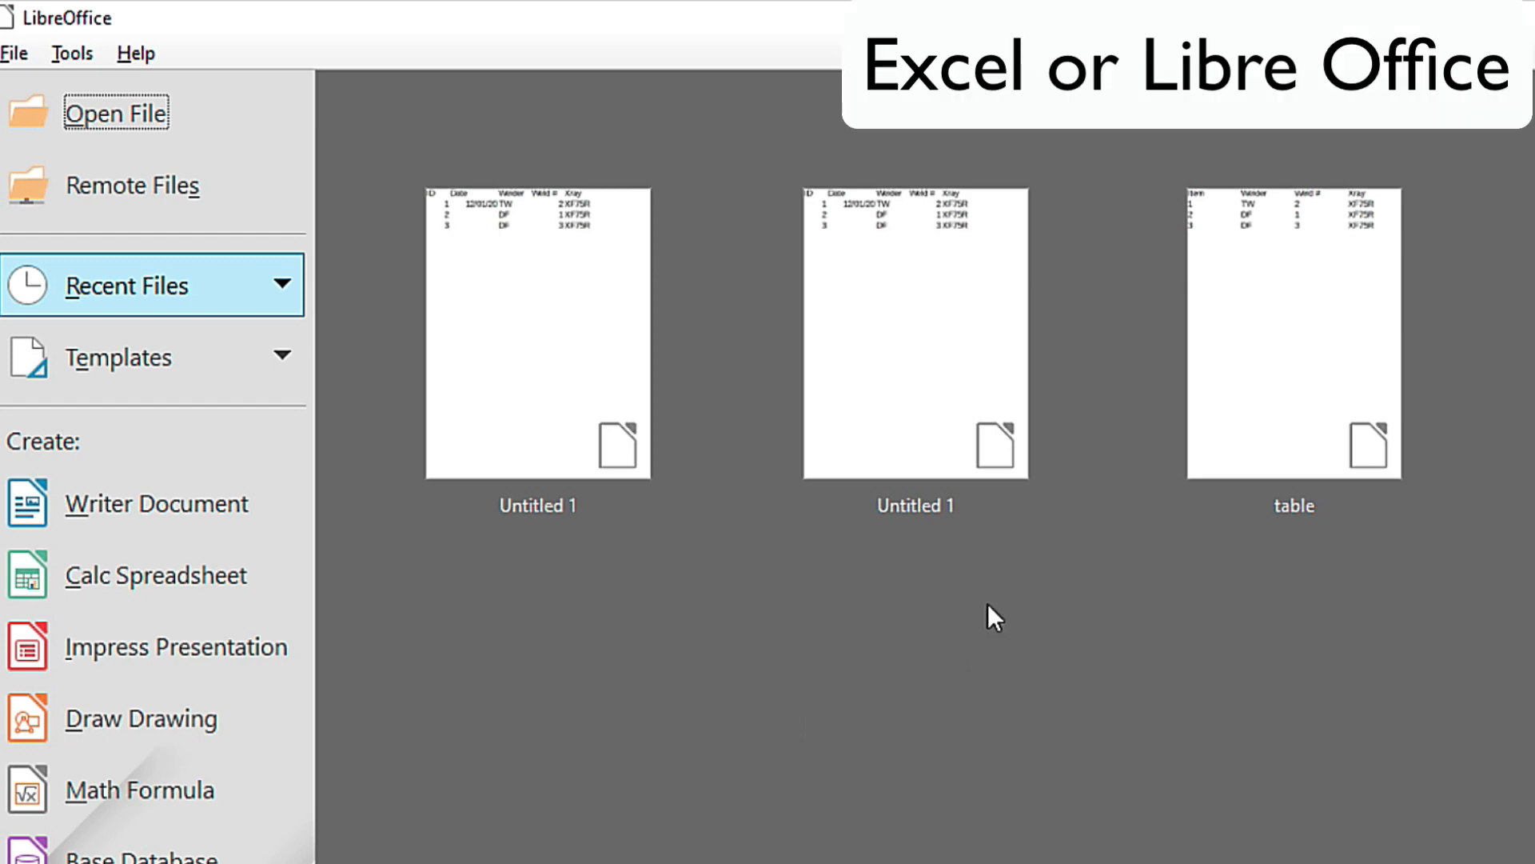
{"action": "left_click", "coordinate": [573, 308]}
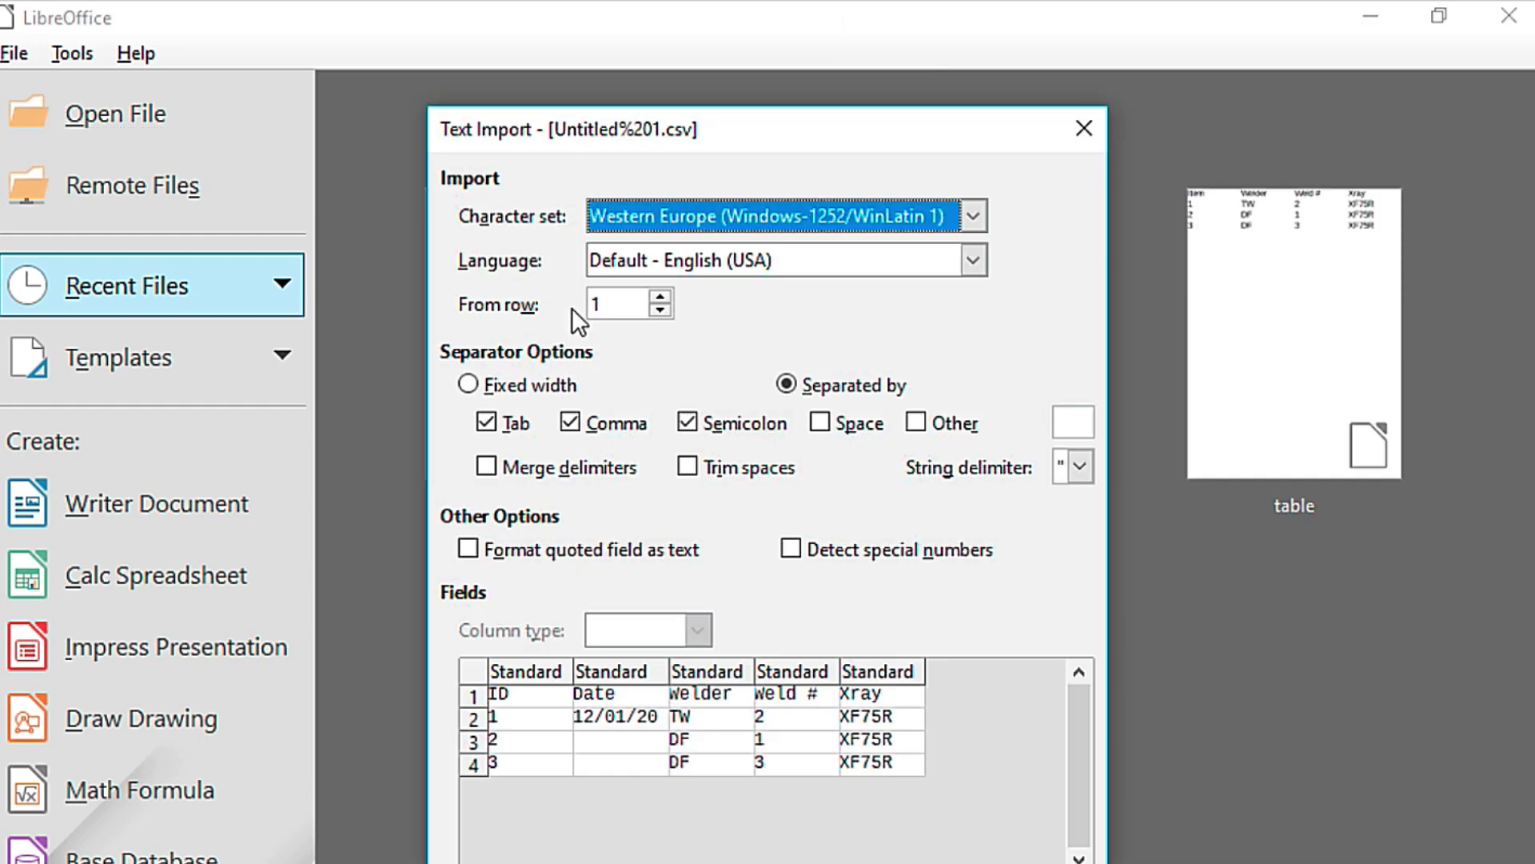
{"action": "key", "text": "Return"}
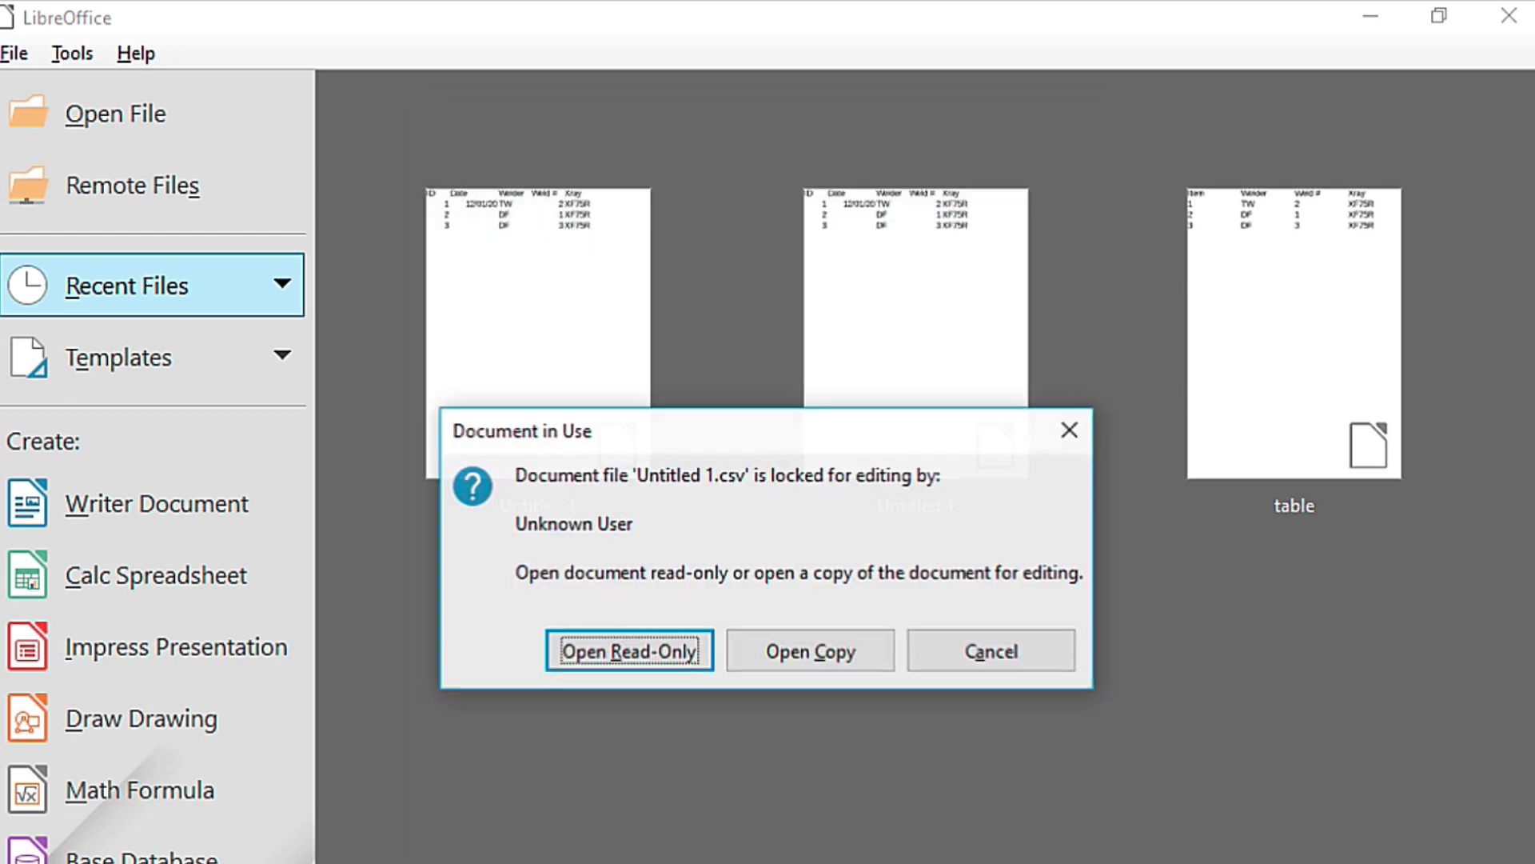
{"action": "left_click", "coordinate": [829, 657]}
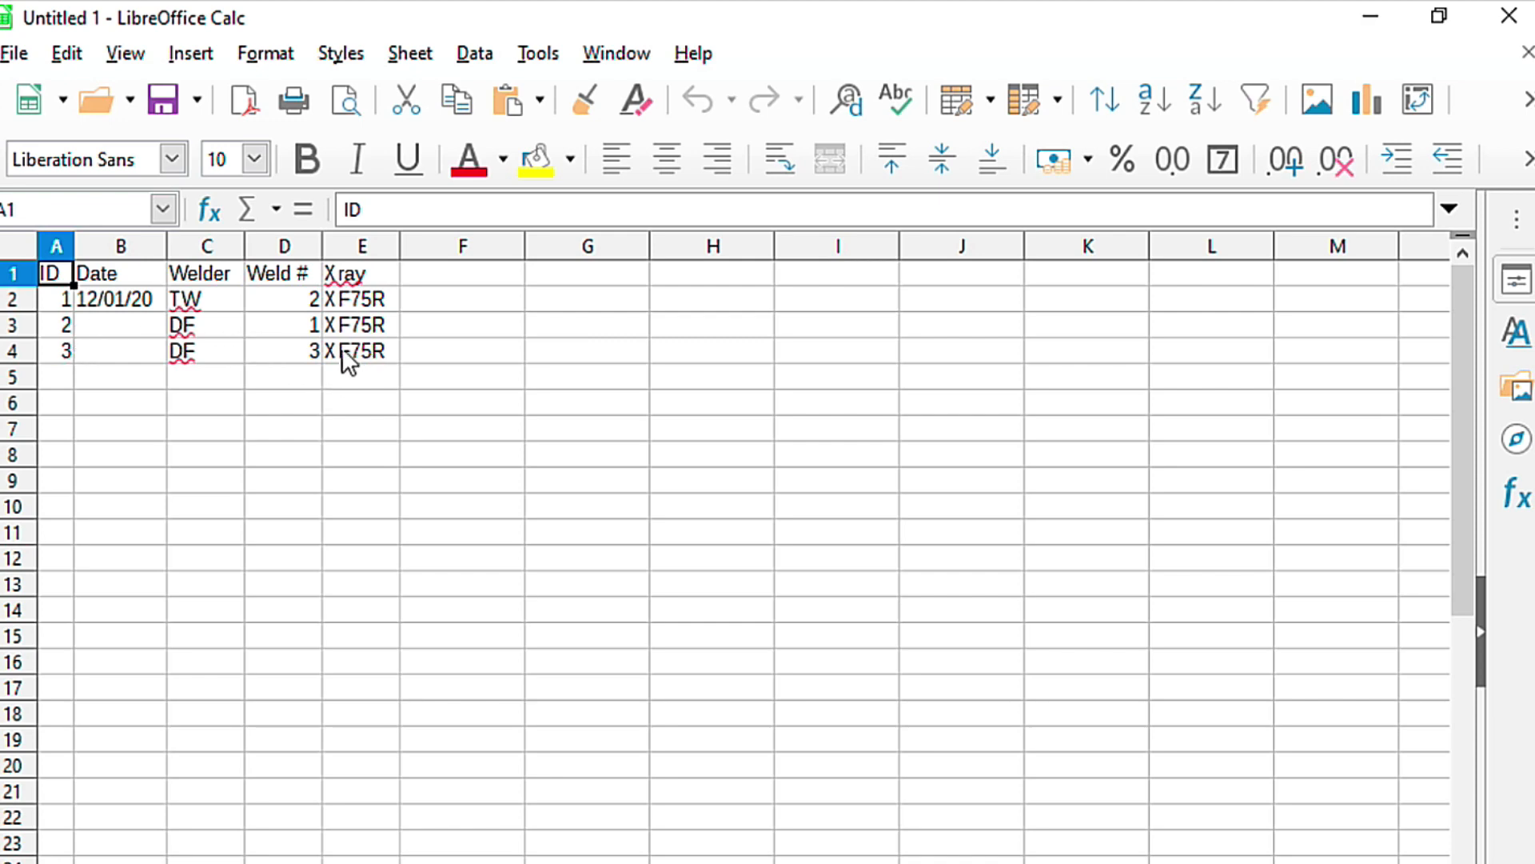
Step: Left-align the weld table in cells A1:E4
{"action": "left_click_drag", "start_coordinate": [56, 281], "coordinate": [381, 373]}
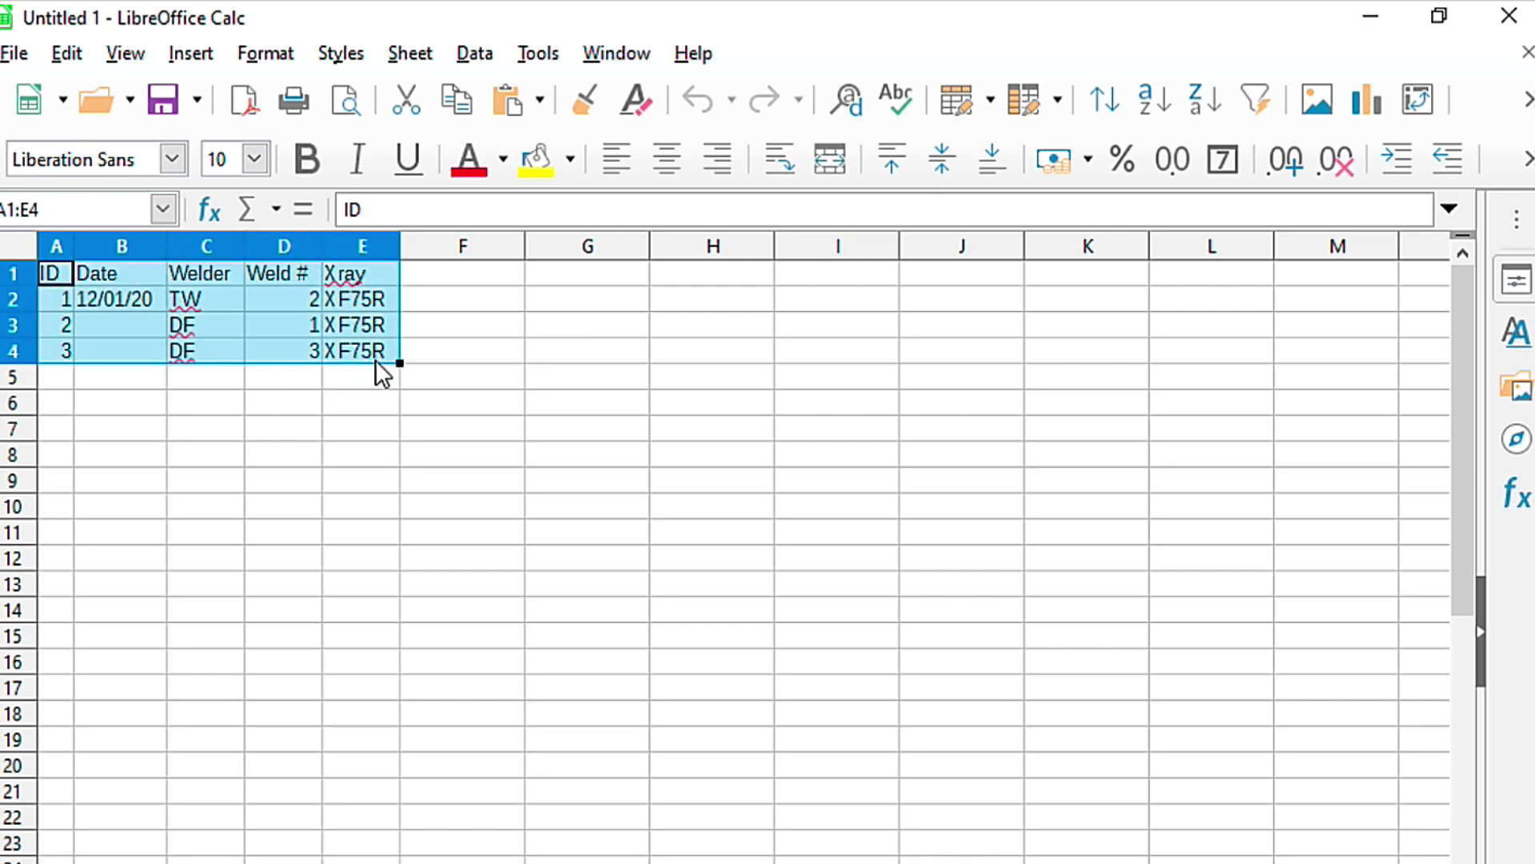
{"action": "left_click", "coordinate": [619, 158]}
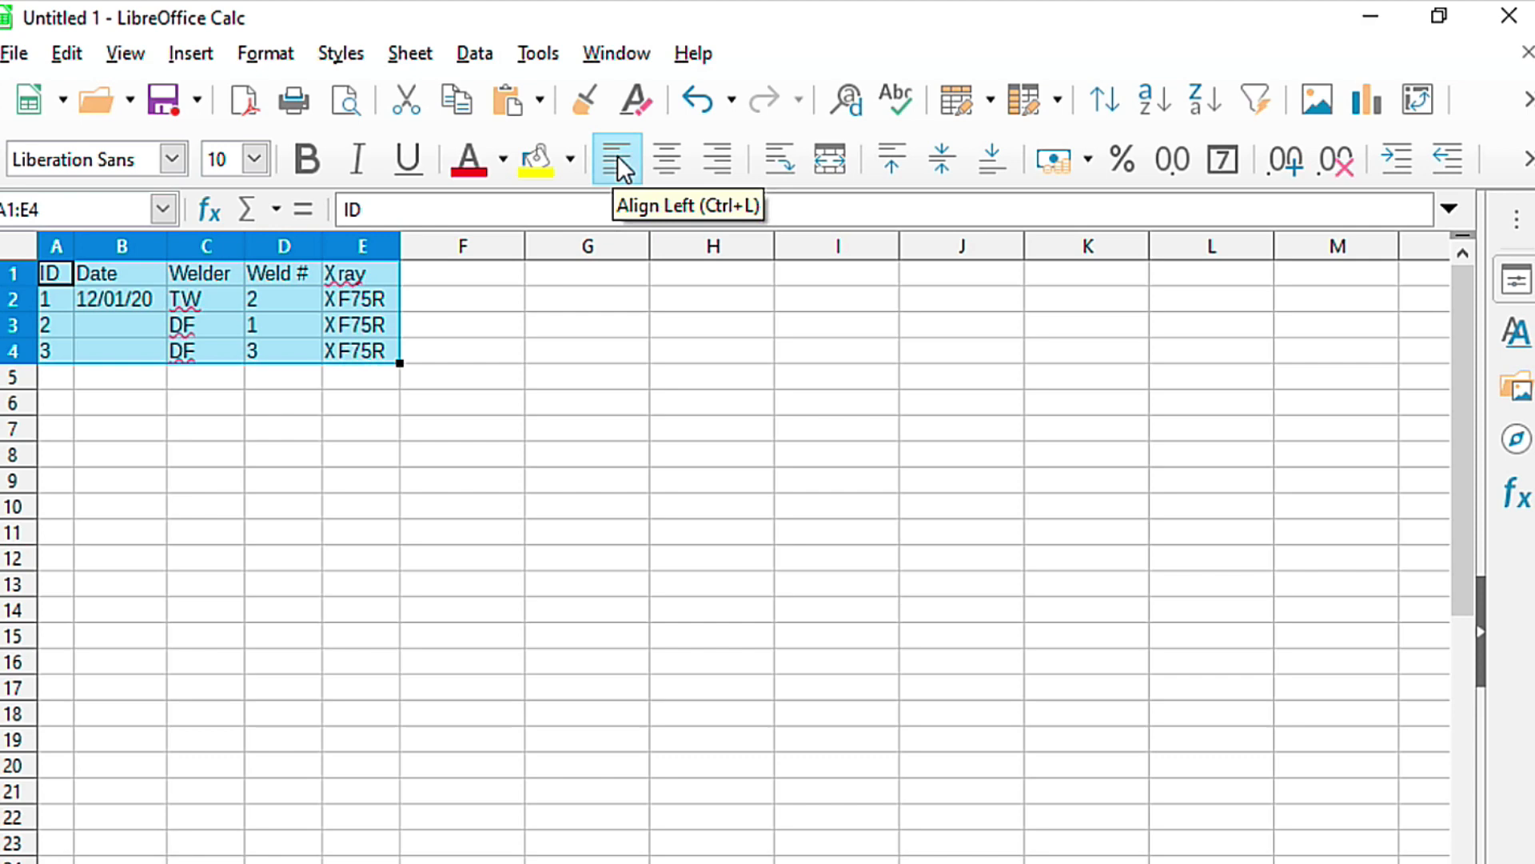
{"action": "left_click", "coordinate": [444, 402]}
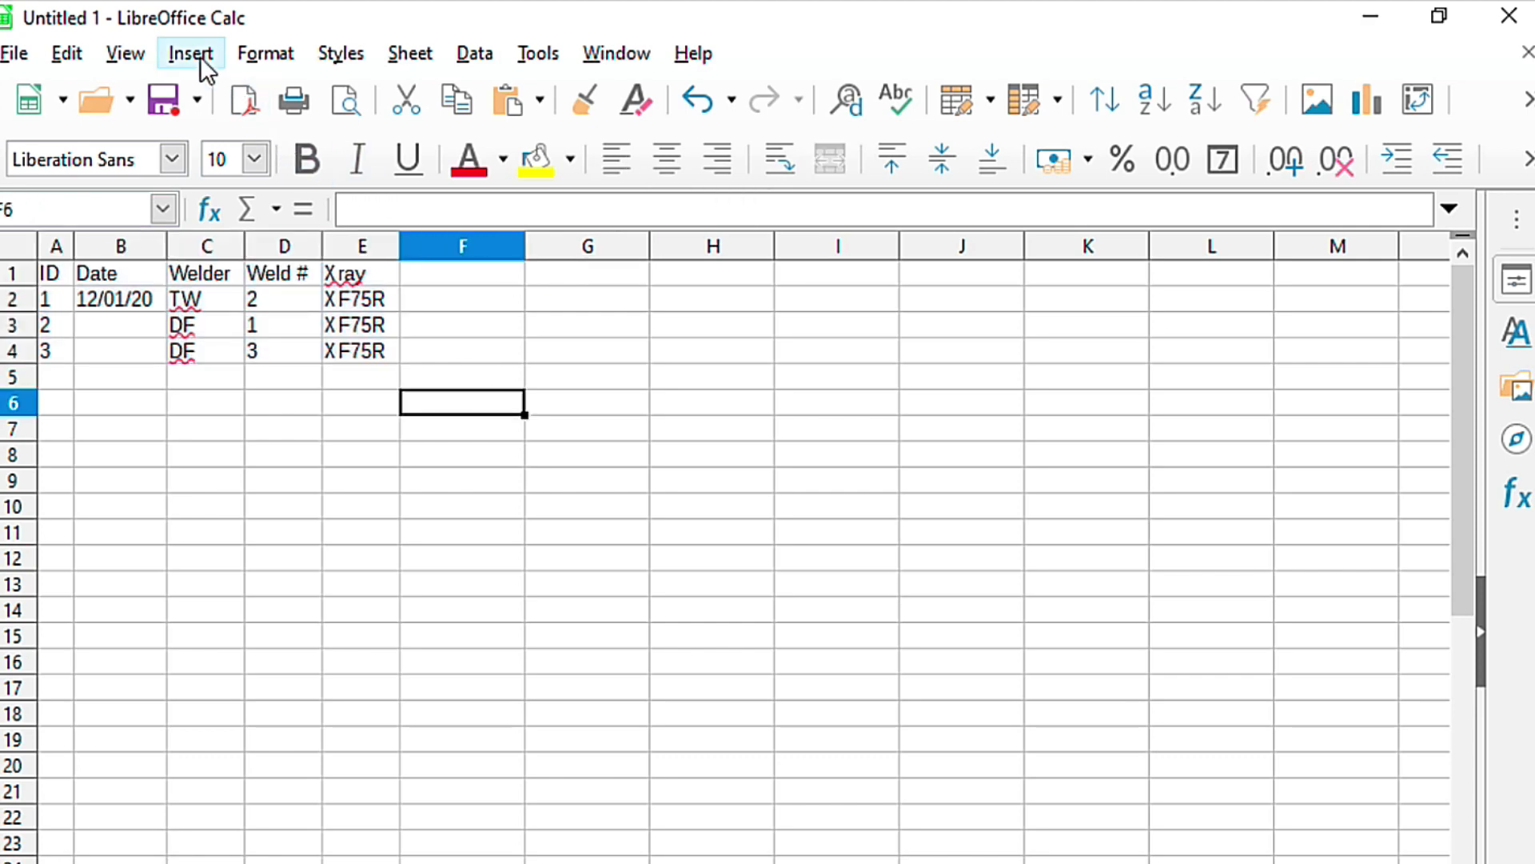
Step: Start saving the spreadsheet under a new name, choosing the Text CSV (*.csv) format and the Desktop folder
{"action": "left_click", "coordinate": [13, 56]}
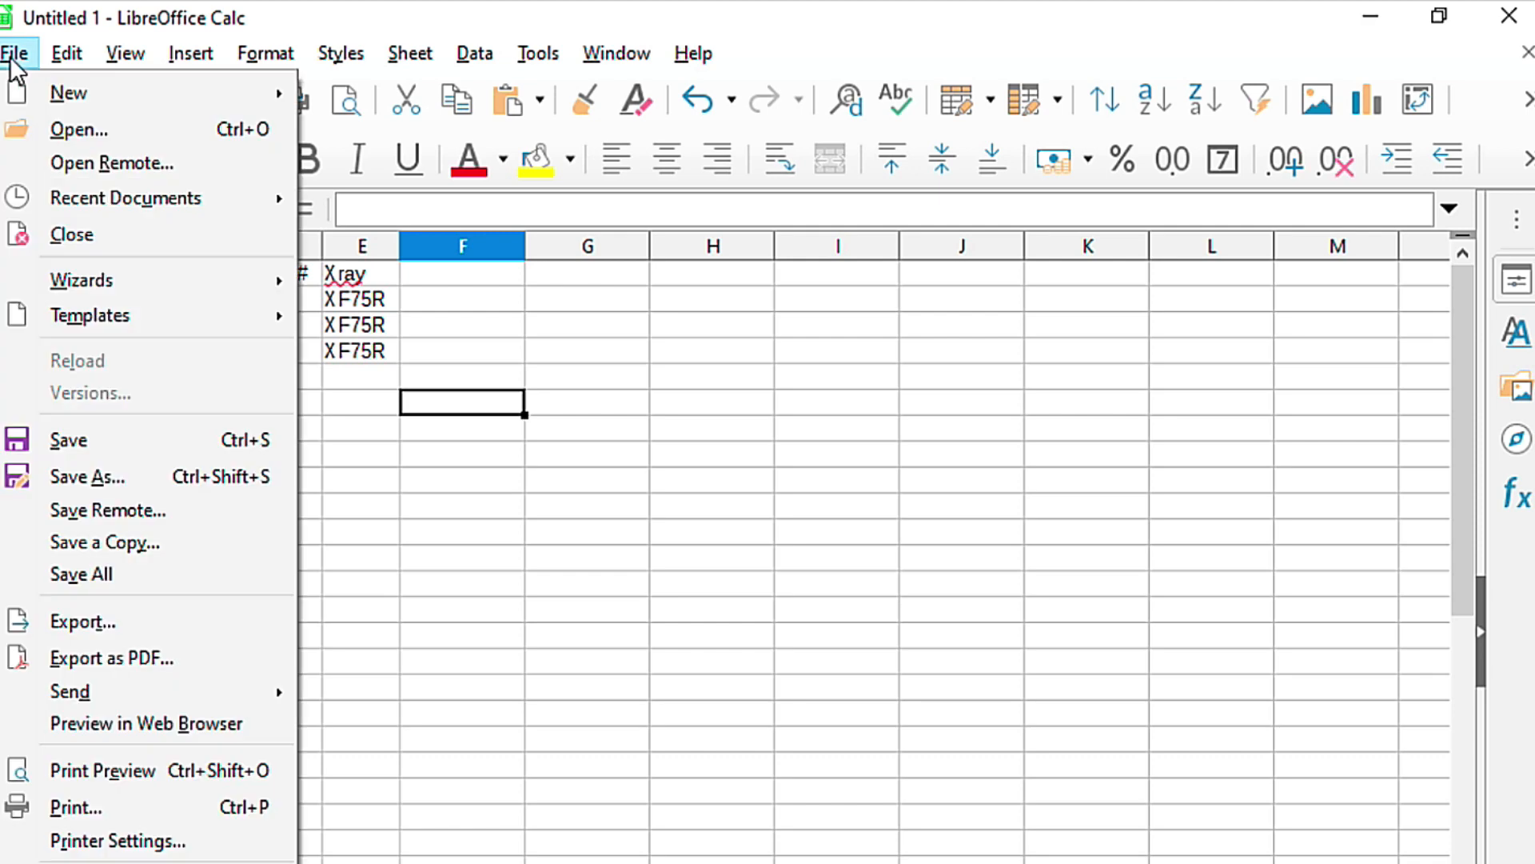
{"action": "left_click", "coordinate": [162, 474]}
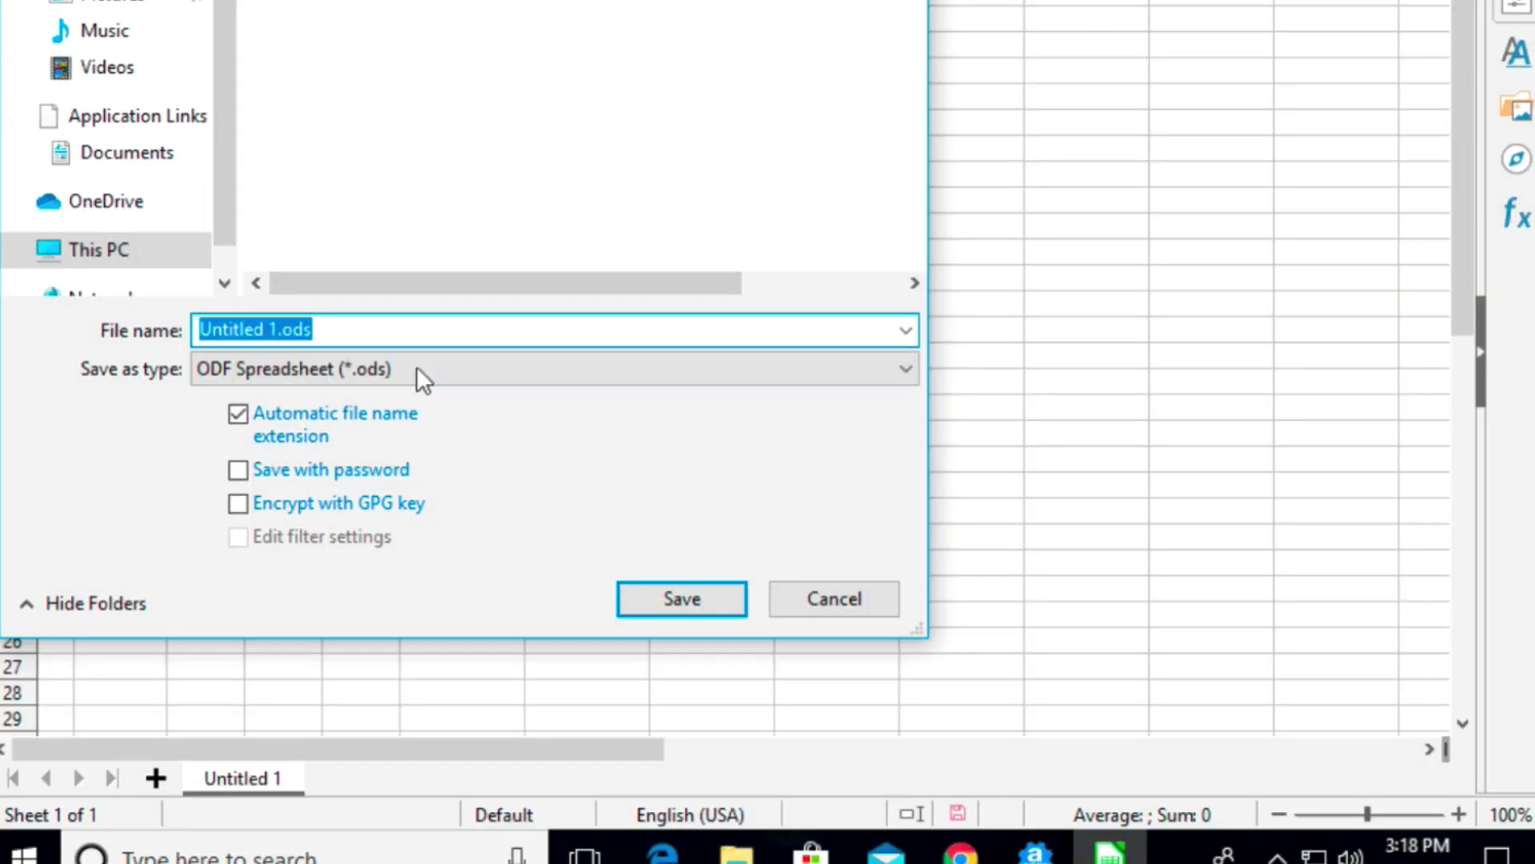
{"action": "left_click", "coordinate": [416, 368]}
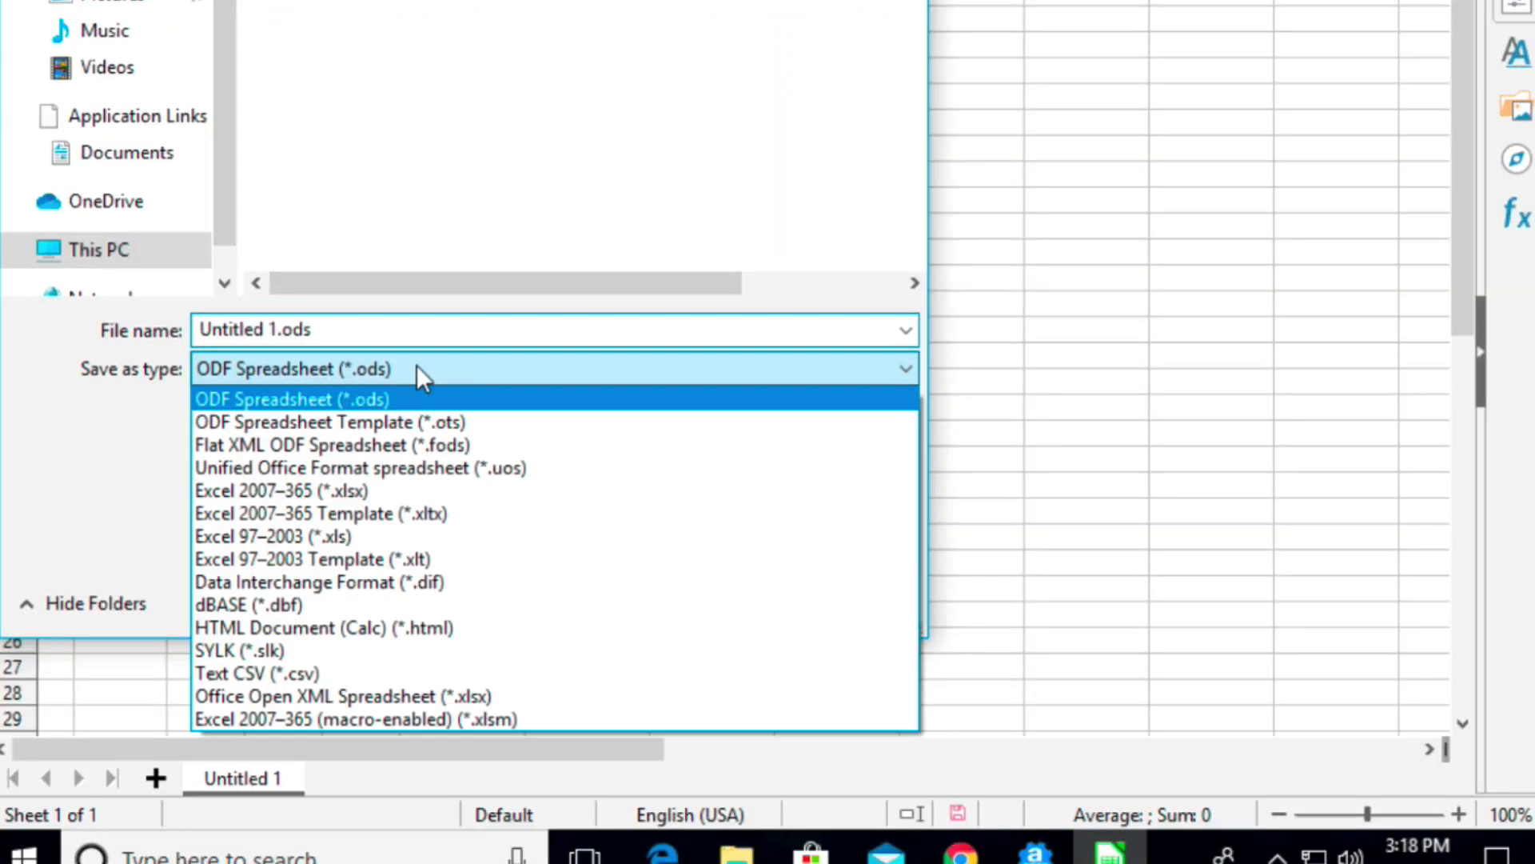
{"action": "left_click", "coordinate": [305, 677]}
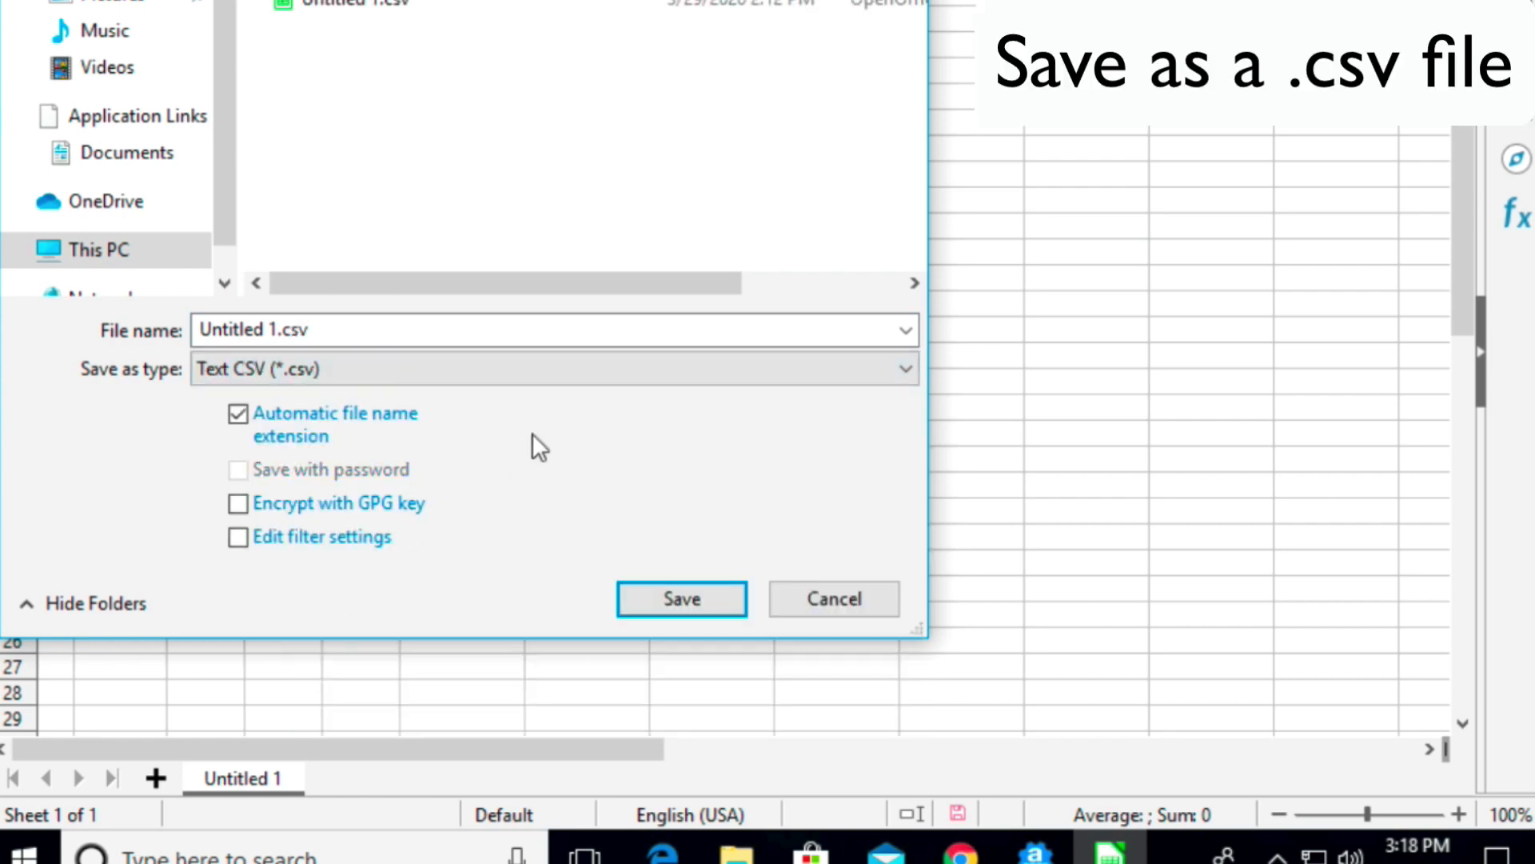
{"action": "left_click", "coordinate": [279, 326]}
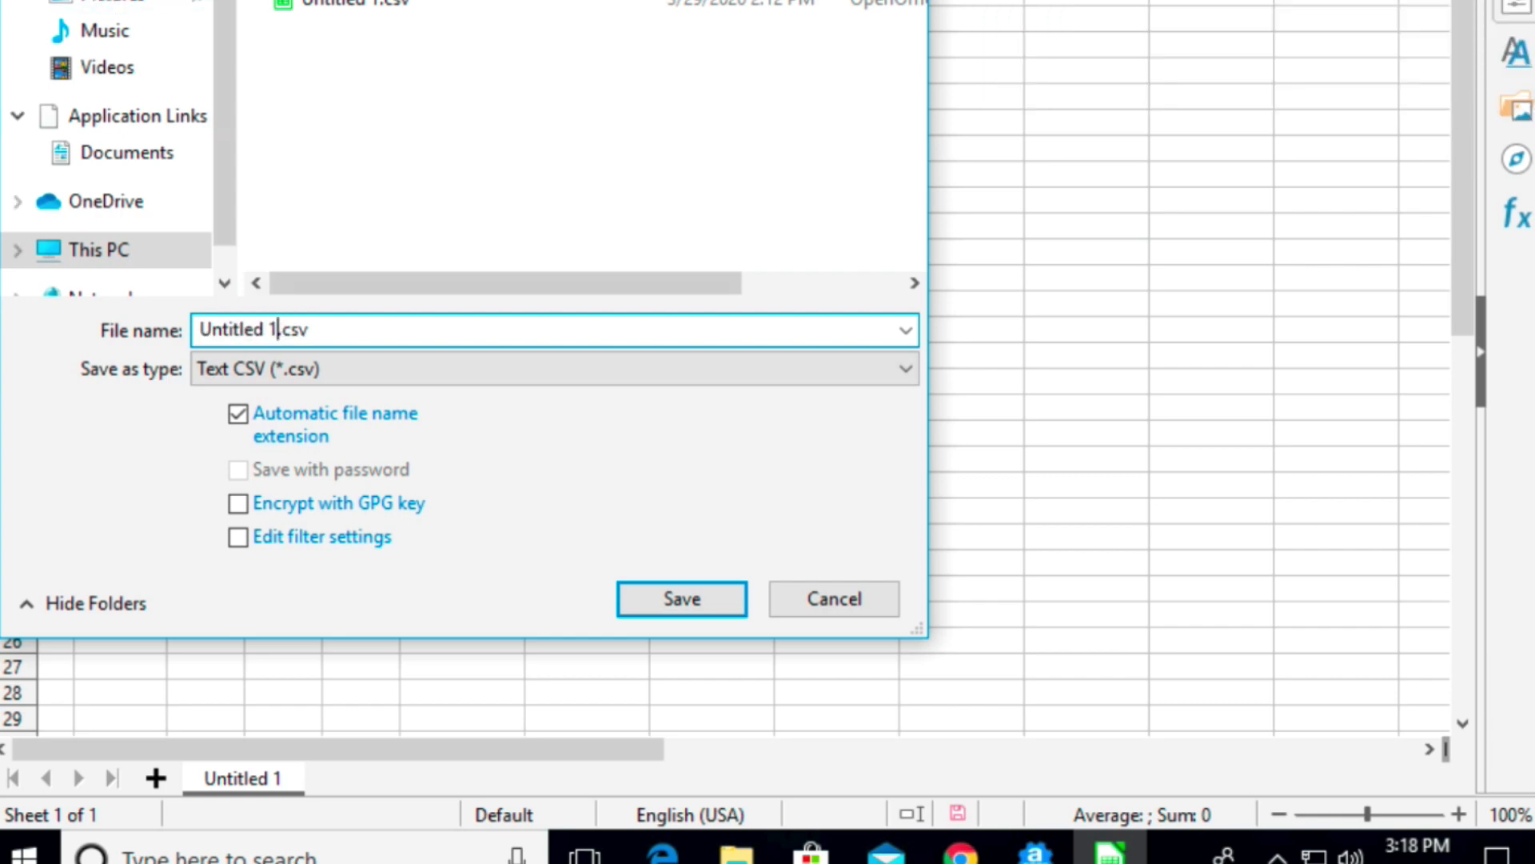
{"action": "scroll", "coordinate": [219, 9], "scroll_direction": "up", "scroll_amount": 1}
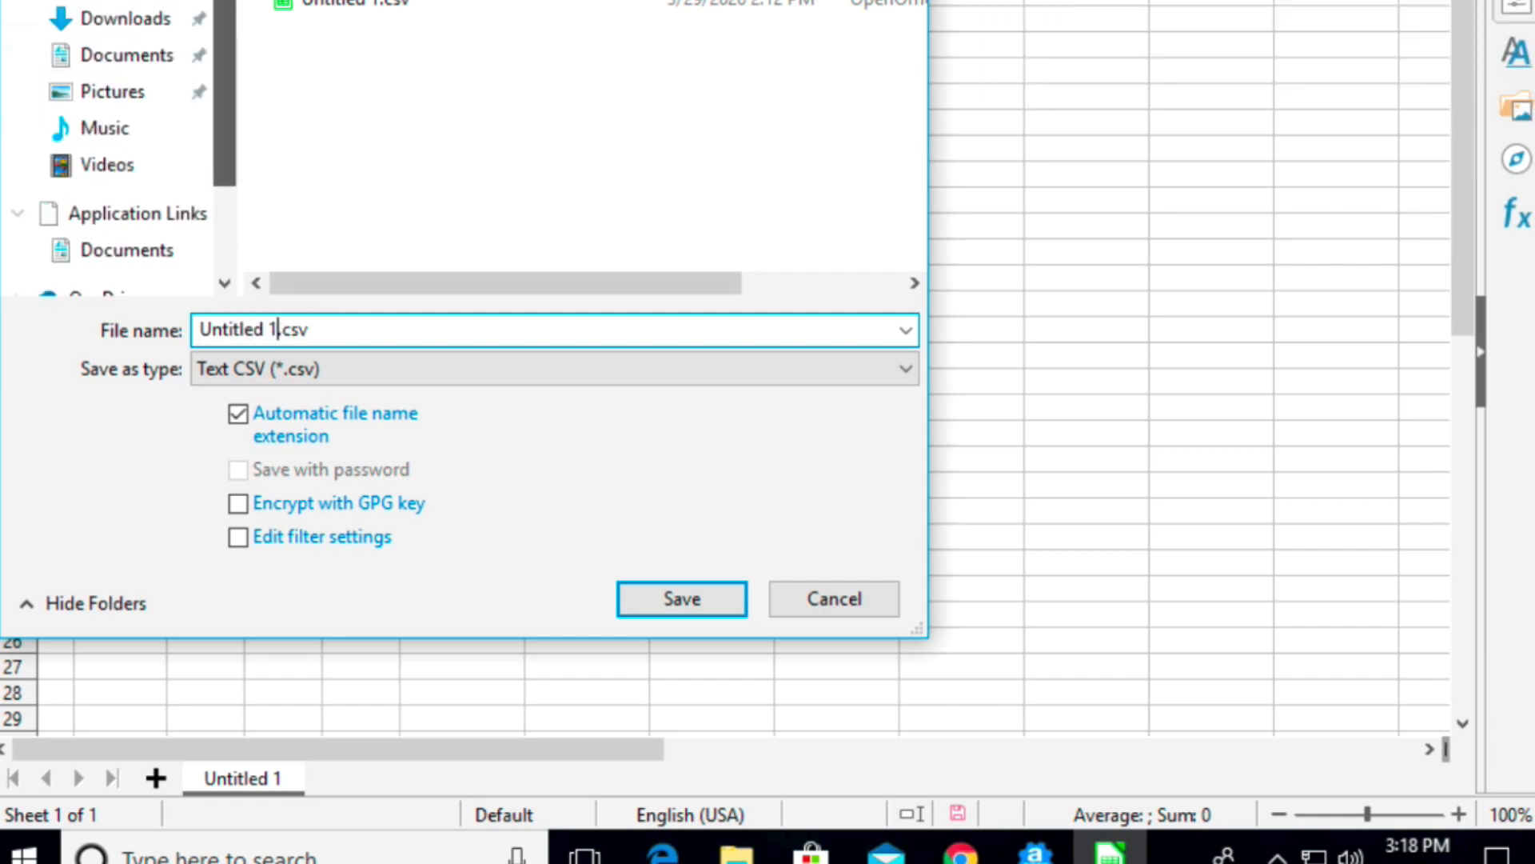
{"action": "left_click", "coordinate": [113, 206]}
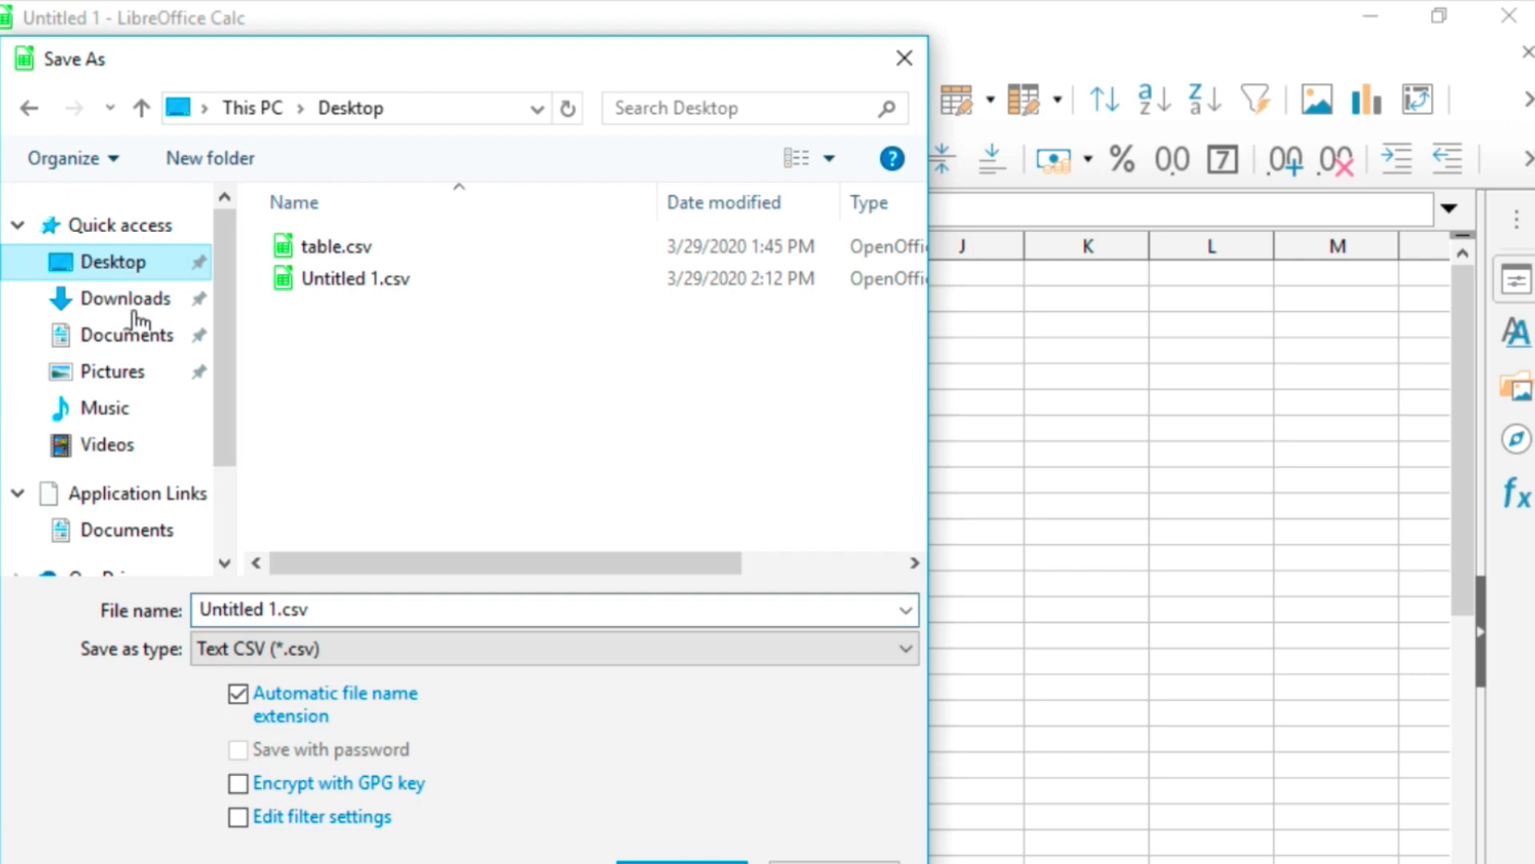
Step: Save the file as table2.csv, keep the Text CSV format, and close the spreadsheet to return to the AViCAD drawing
{"action": "left_click_drag", "start_coordinate": [308, 554], "coordinate": [192, 559]}
{"action": "left_click", "coordinate": [269, 609]}
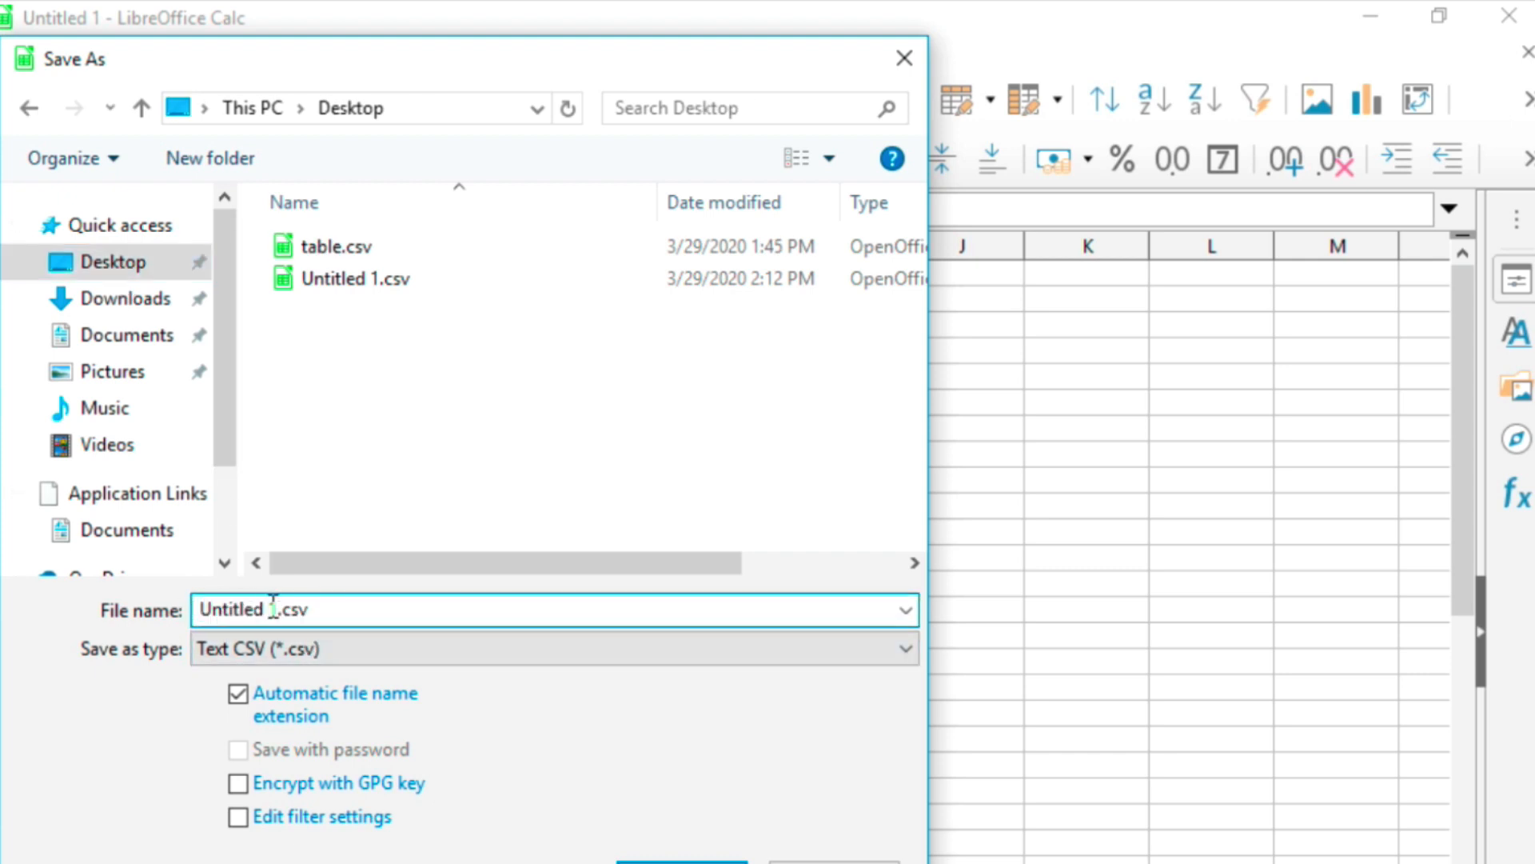
{"action": "left_click_drag", "start_coordinate": [276, 609], "coordinate": [197, 610]}
{"action": "type", "text": "ta"}
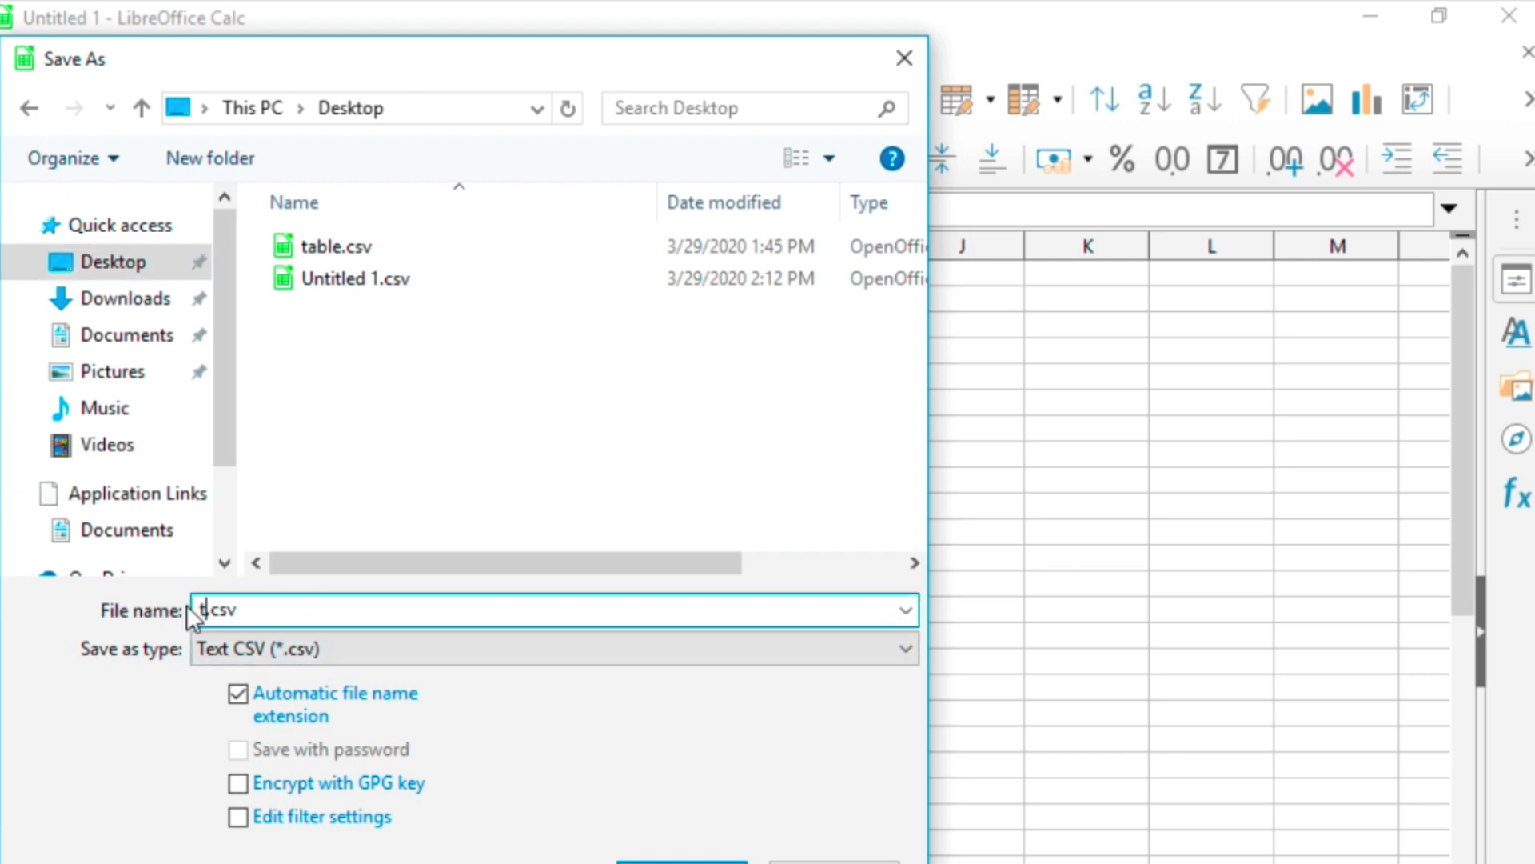
{"action": "type", "text": "ble2"}
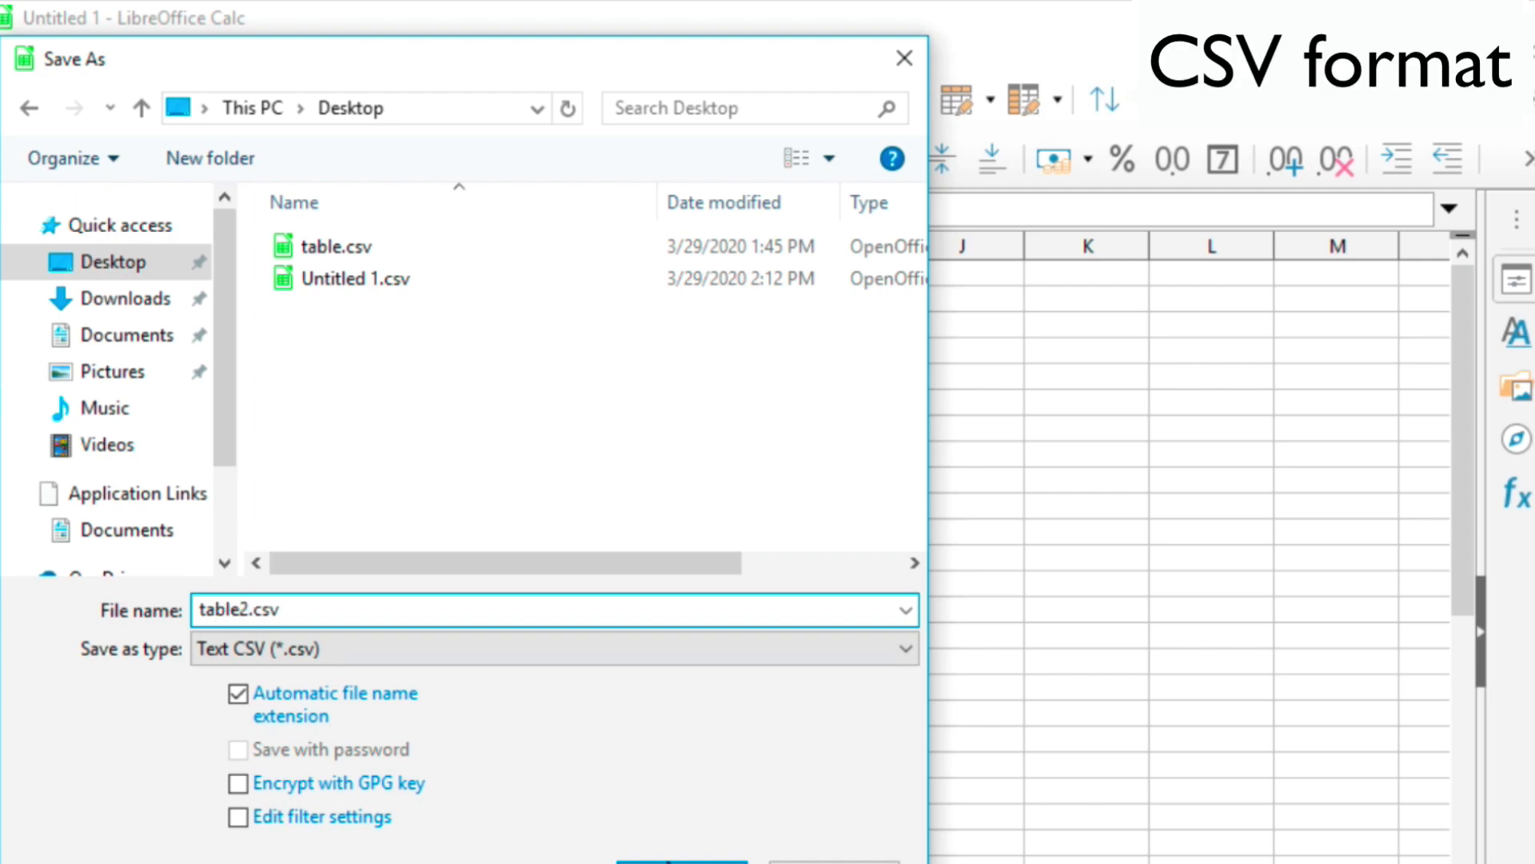
{"action": "left_click", "coordinate": [682, 861]}
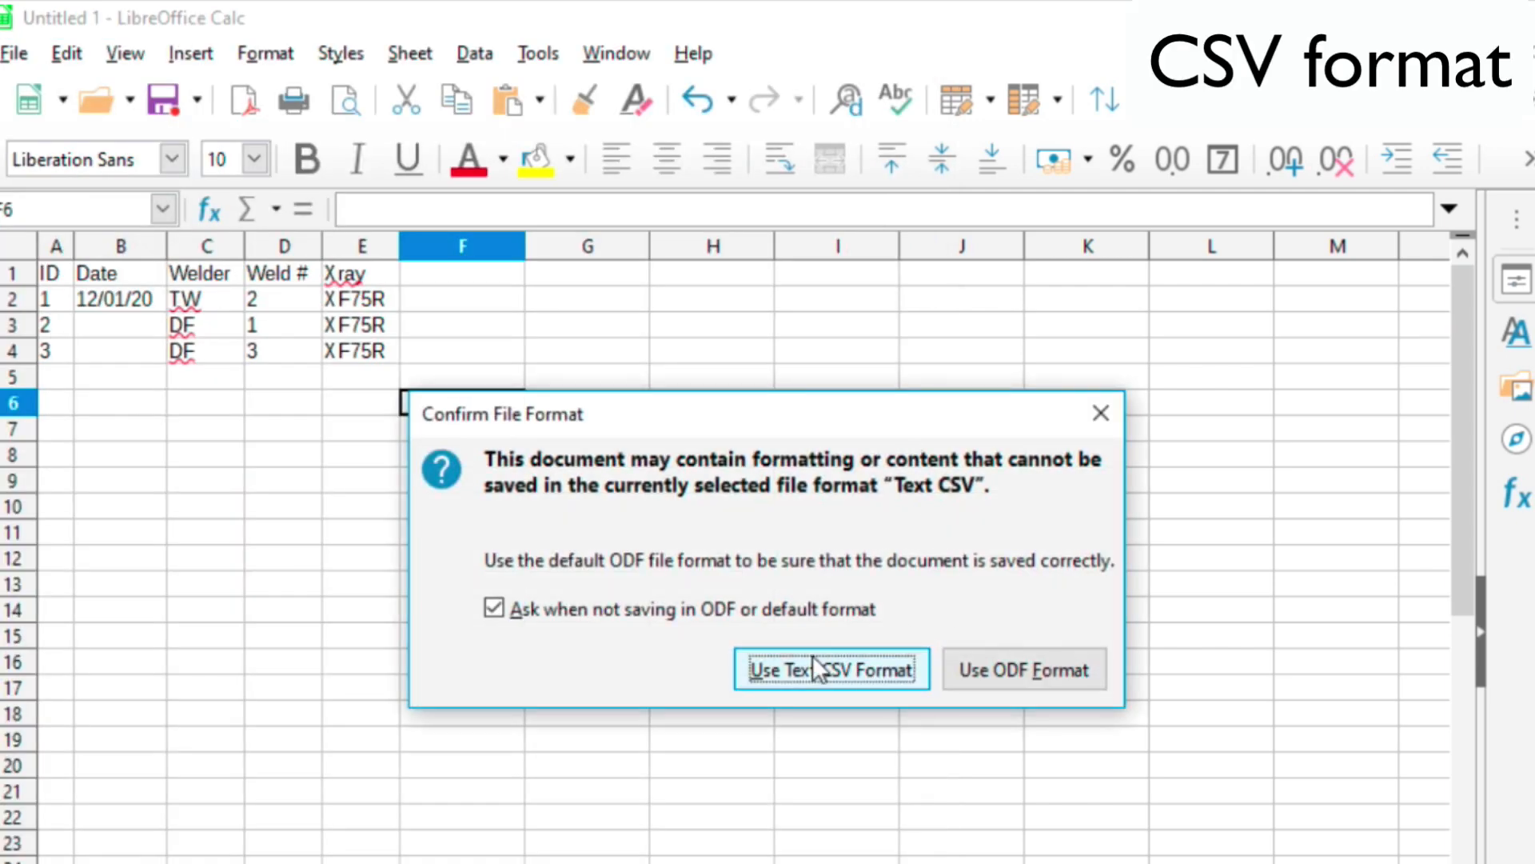
{"action": "left_click", "coordinate": [848, 673]}
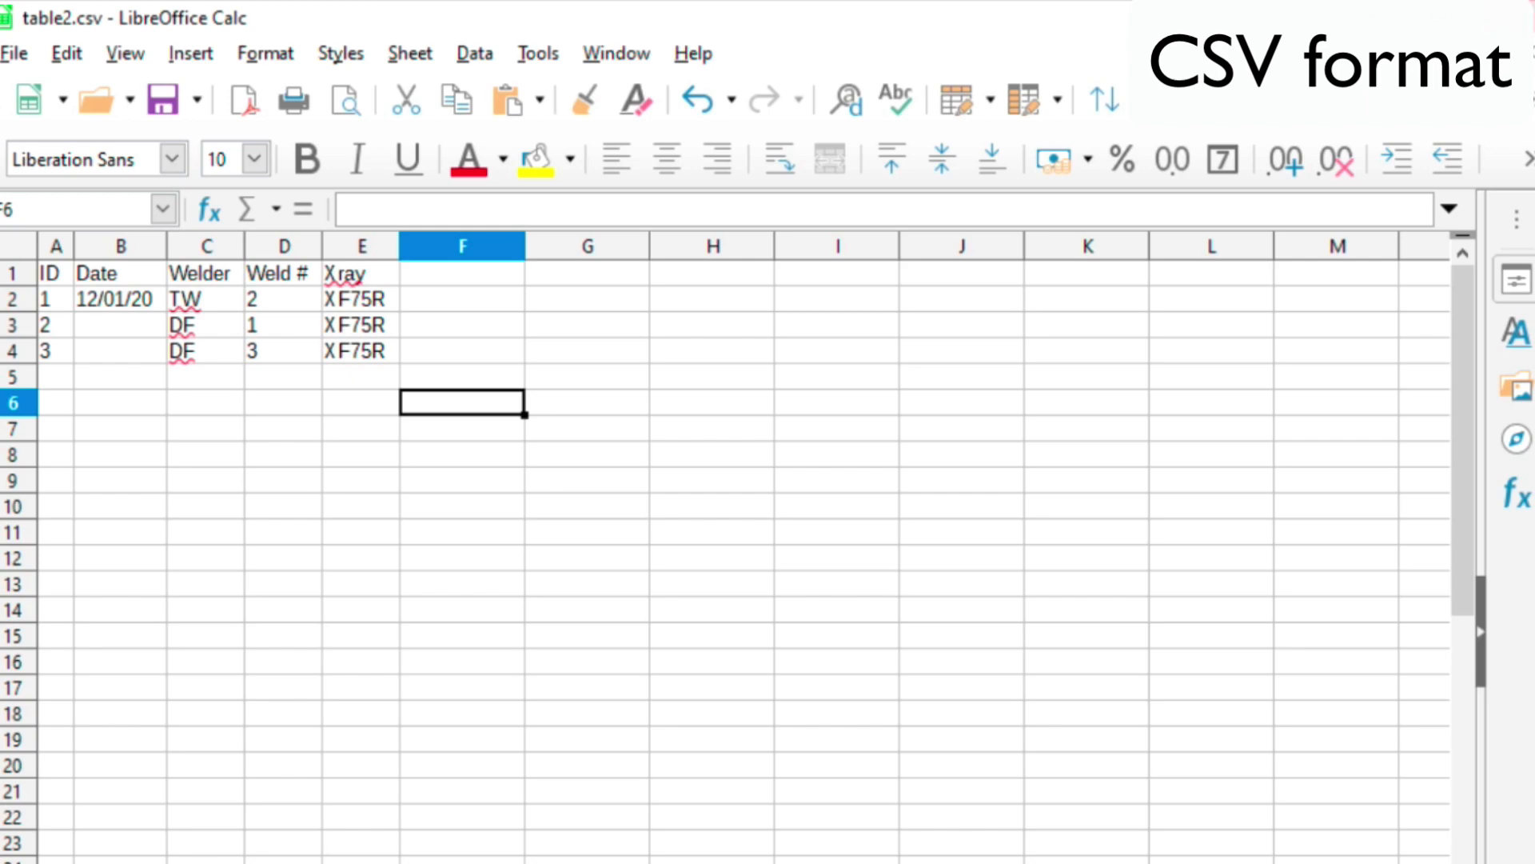
{"action": "left_click", "coordinate": [1518, 30]}
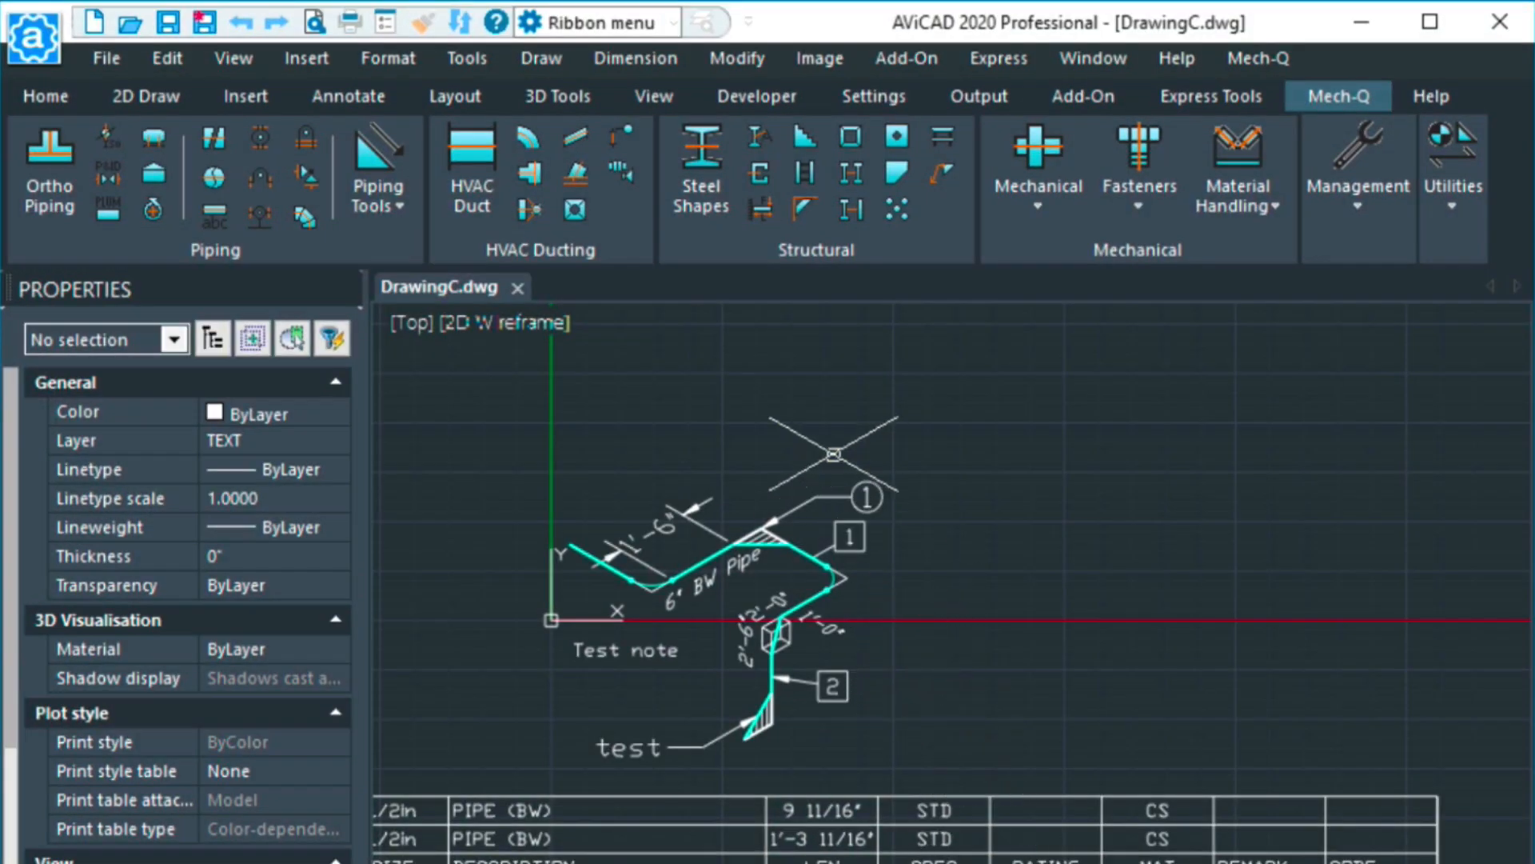
Step: Modify the Standard table style so its Data cells have 1/2" horizontal and vertical margins
{"action": "type", "text": "TABLESTYLE"}
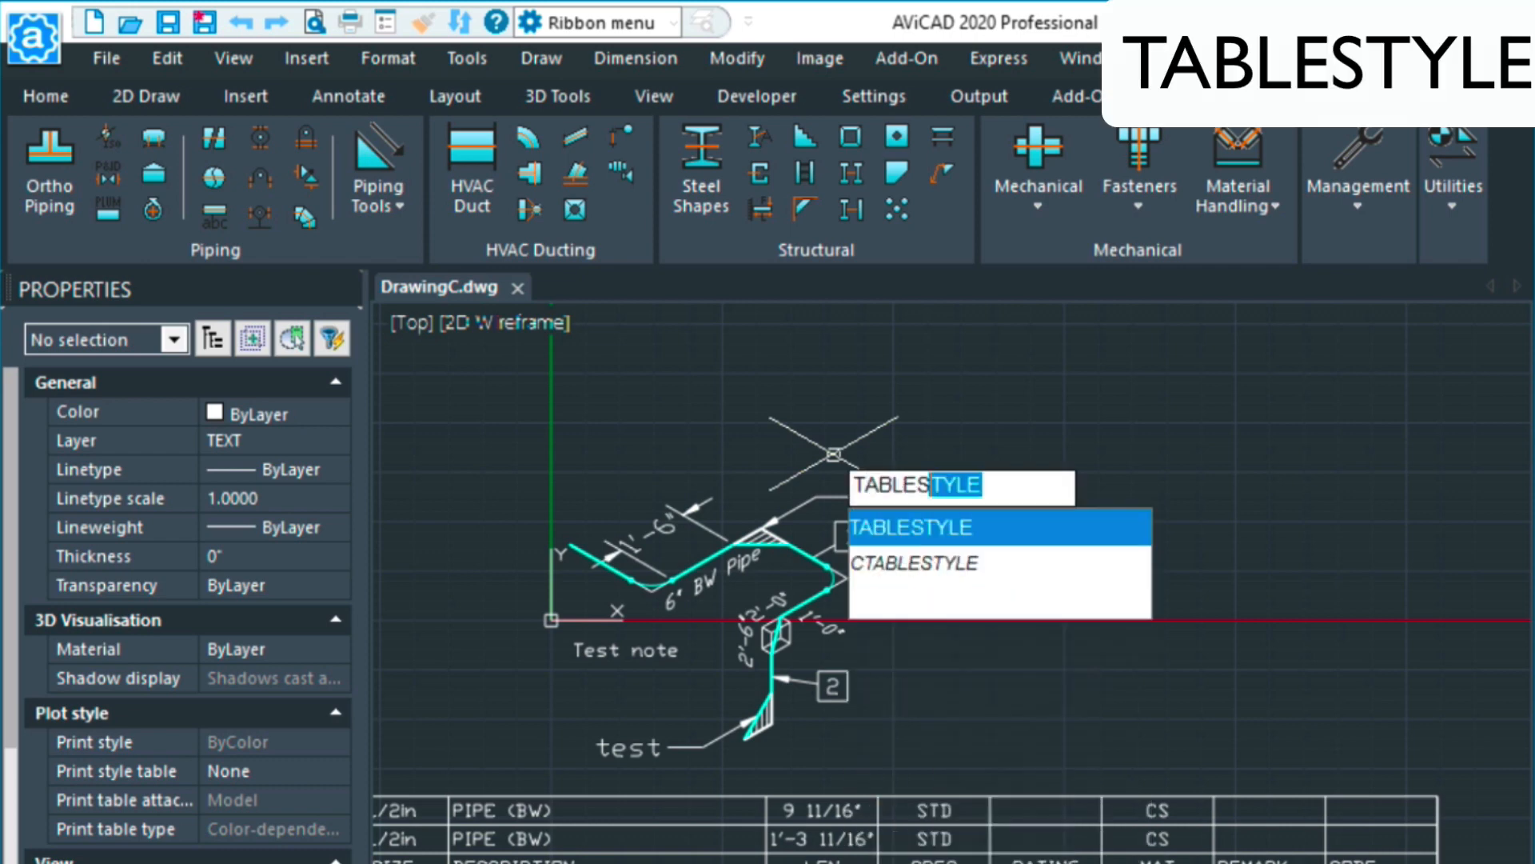
{"action": "key", "text": "Return"}
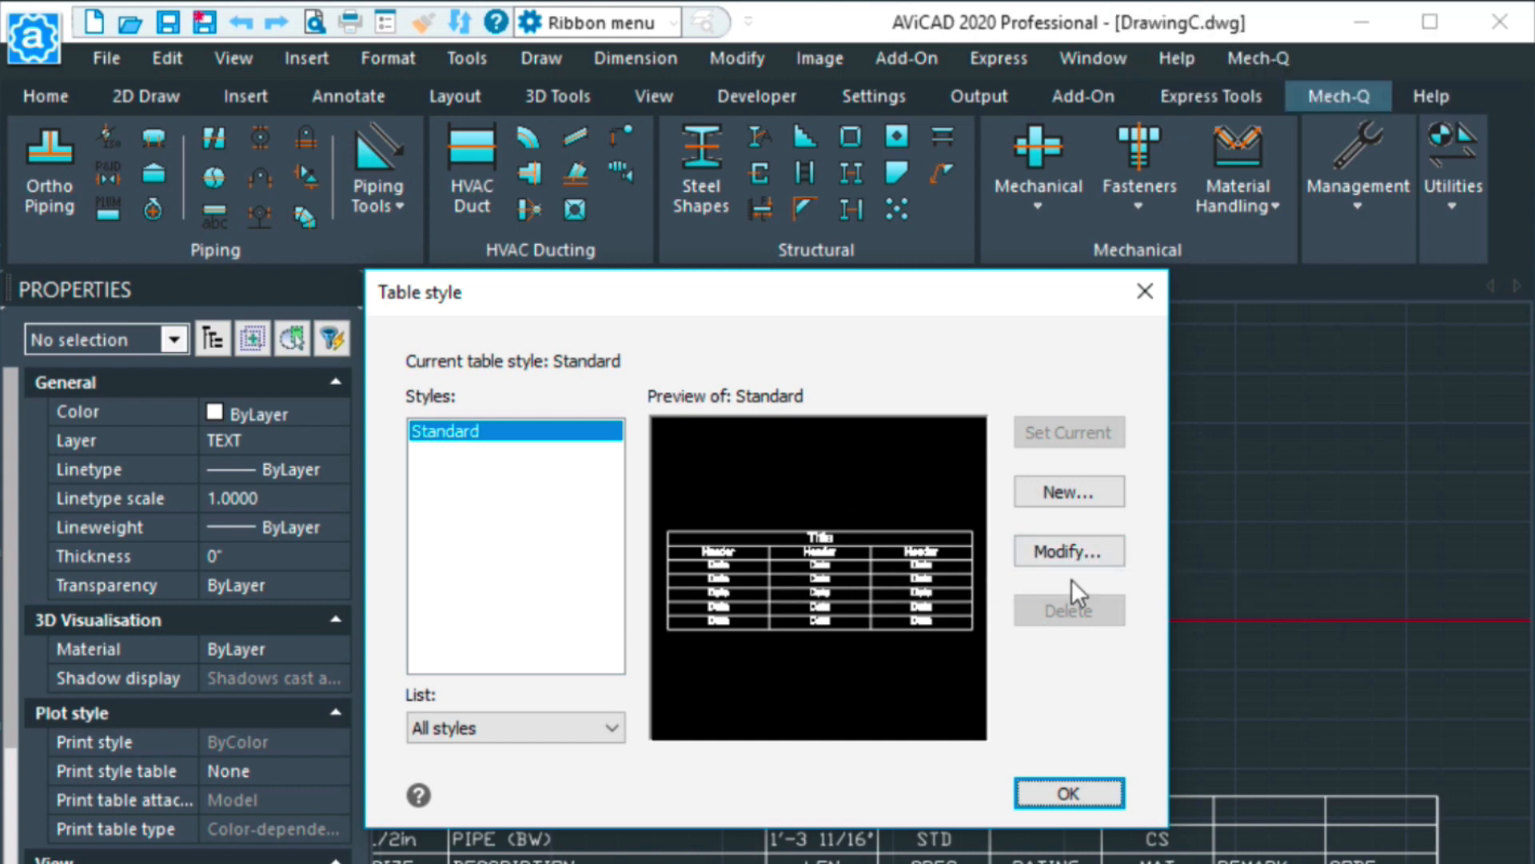
{"action": "left_click", "coordinate": [1091, 555]}
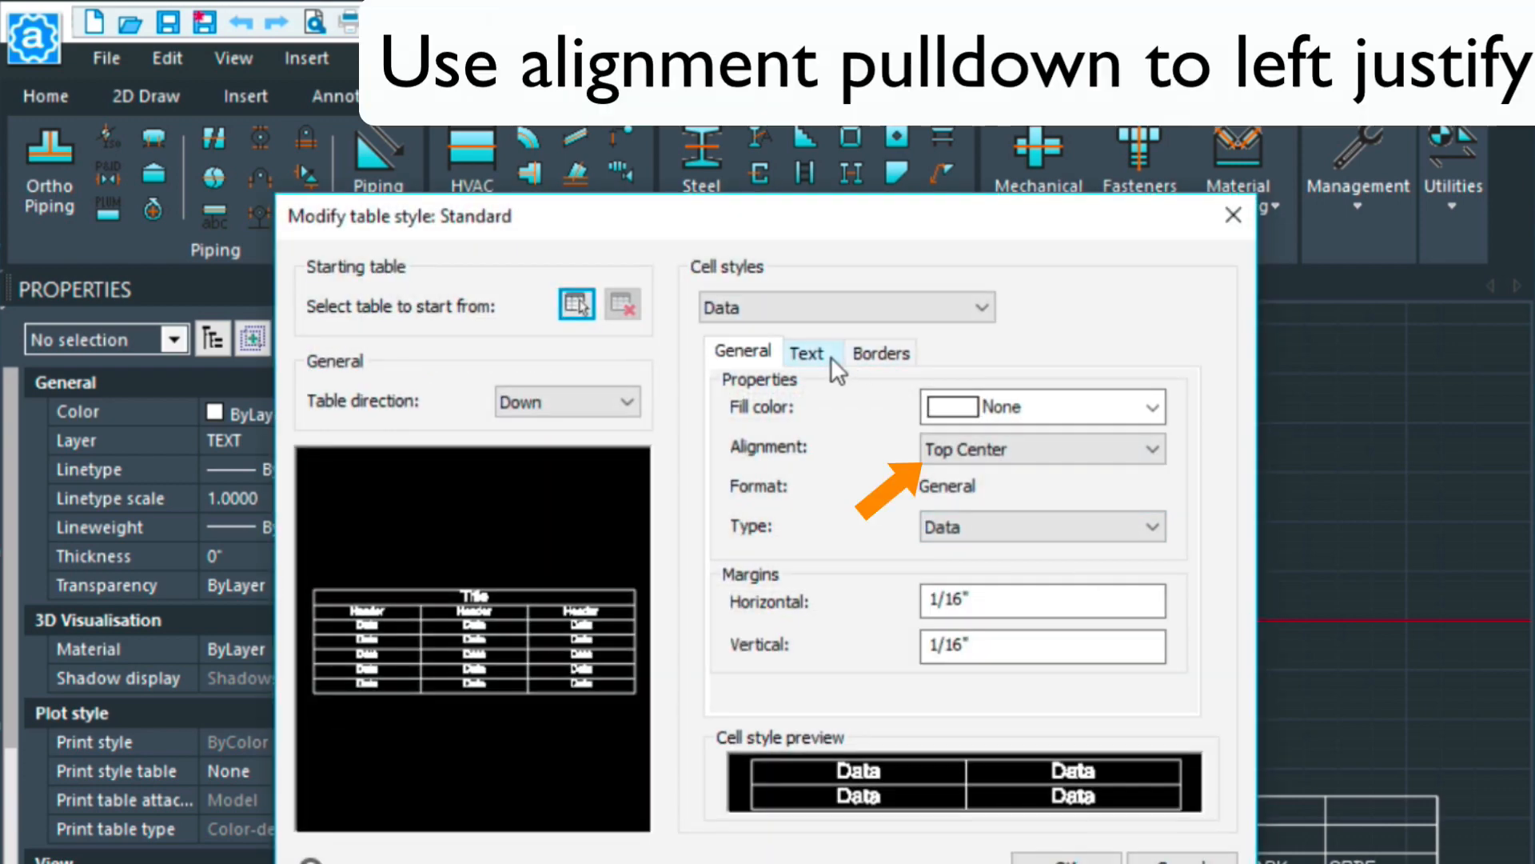
{"action": "left_click", "coordinate": [998, 600]}
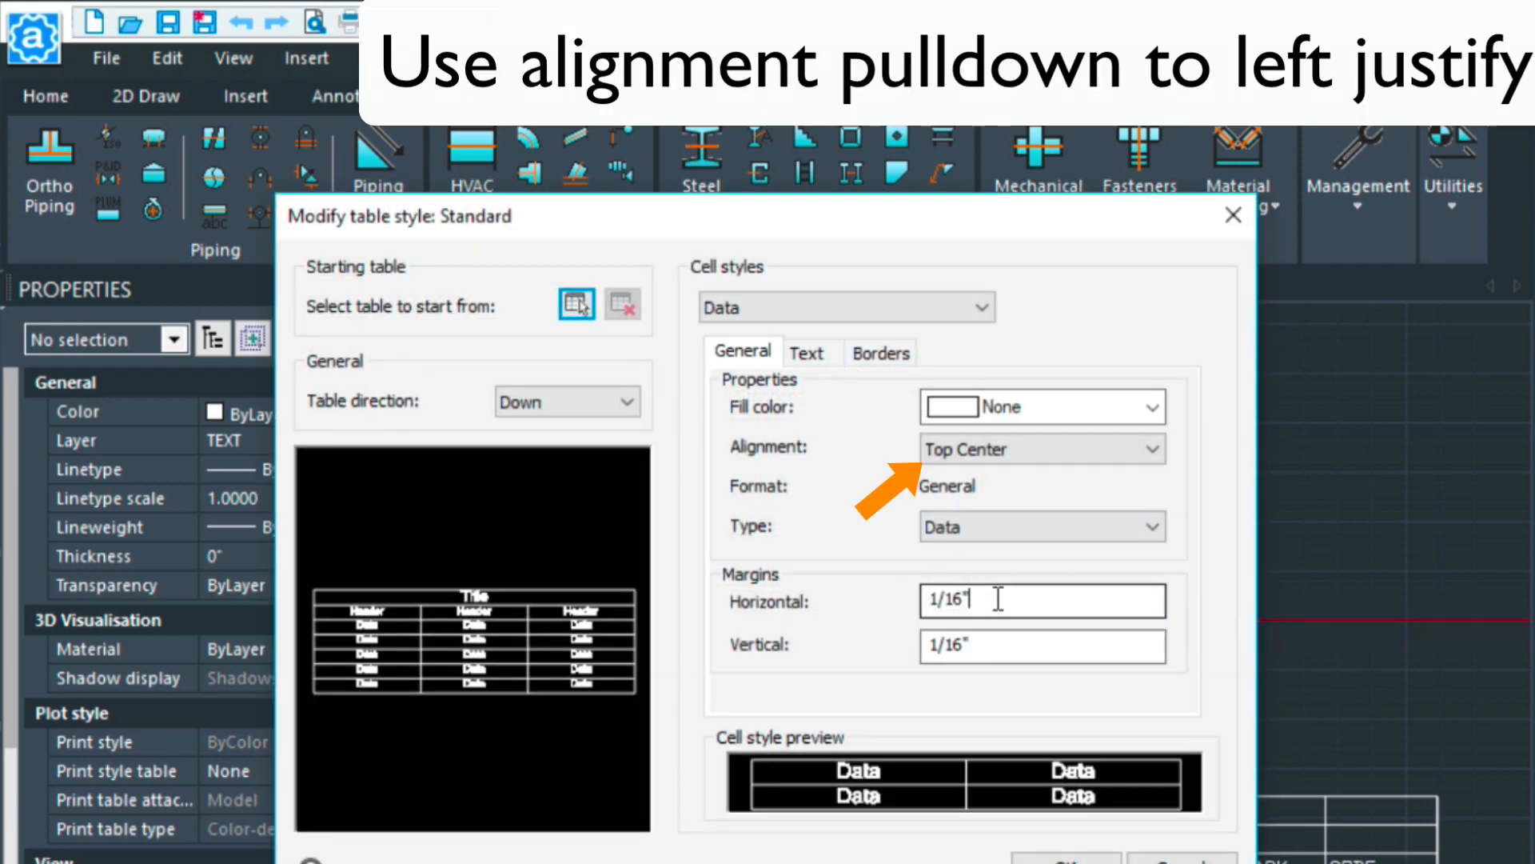
{"action": "left_click_drag", "start_coordinate": [998, 599], "coordinate": [883, 612]}
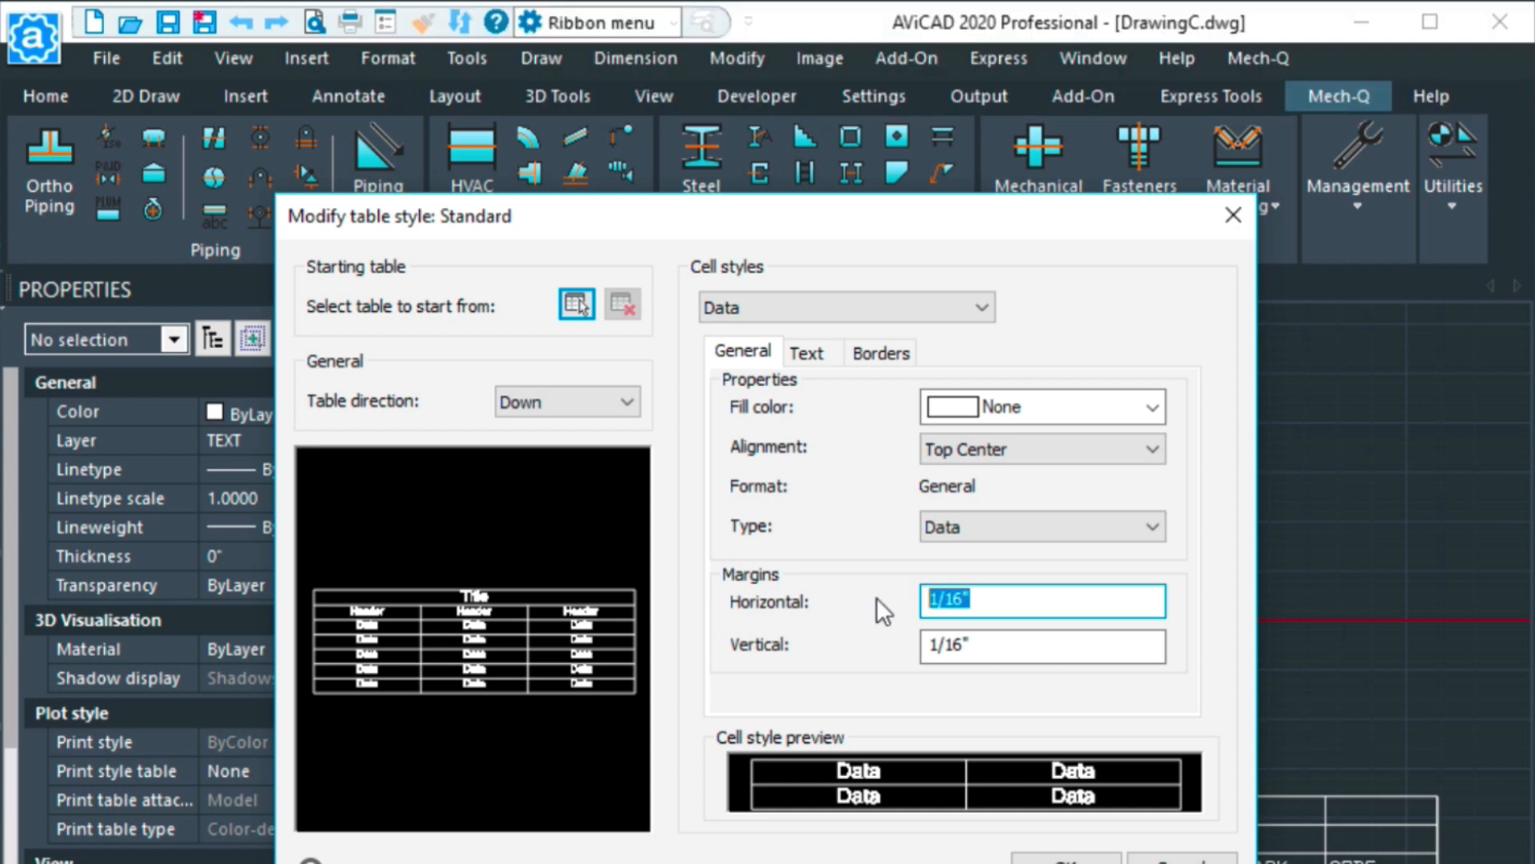
{"action": "type", "text": "1/2"}
{"action": "key", "text": "Tab"}
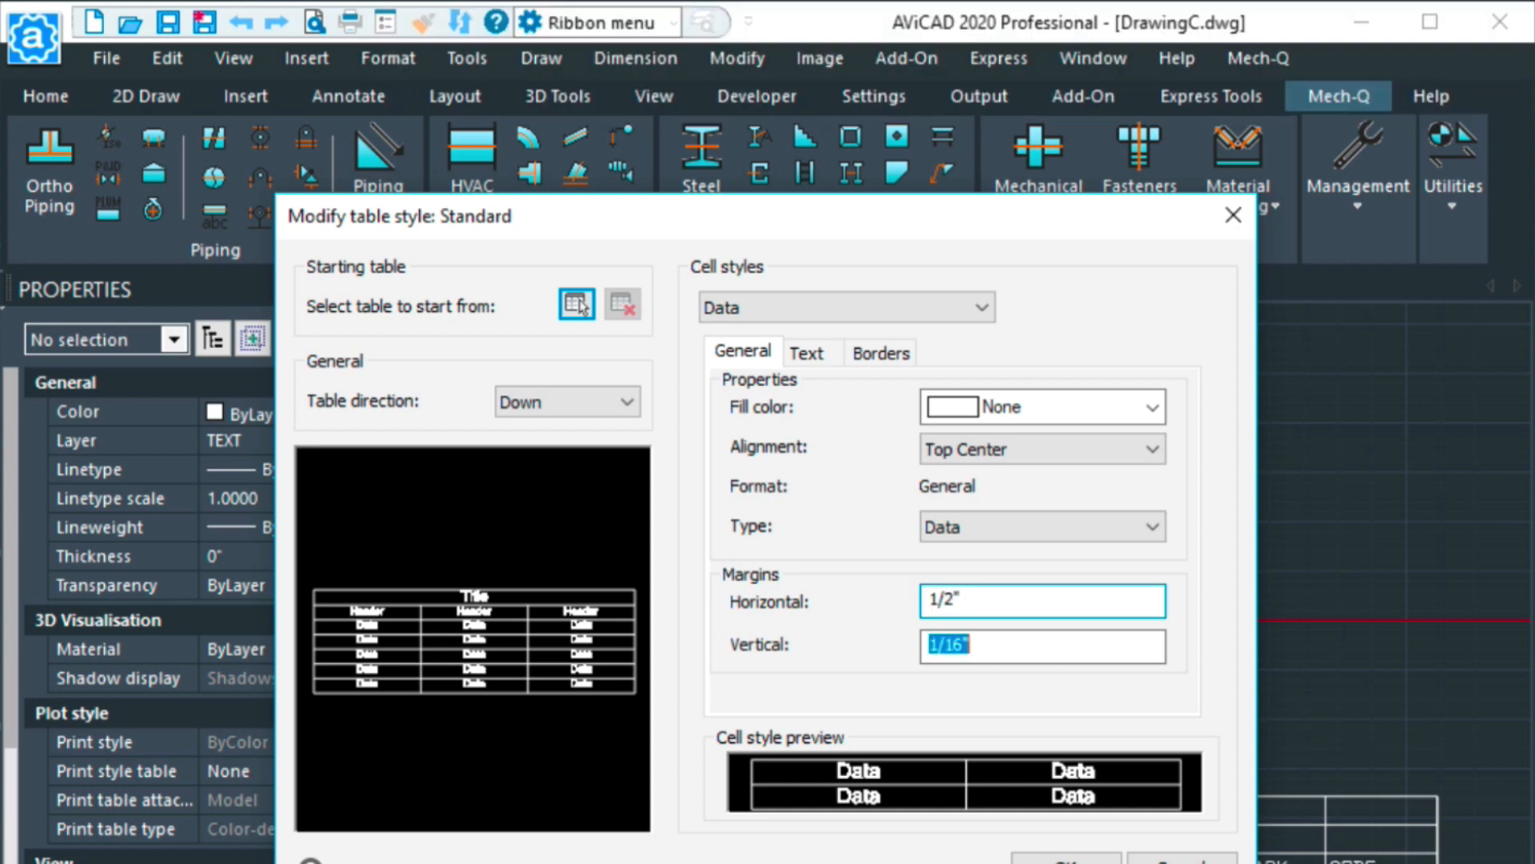
{"action": "type", "text": "1/2"}
{"action": "key", "text": "Tab"}
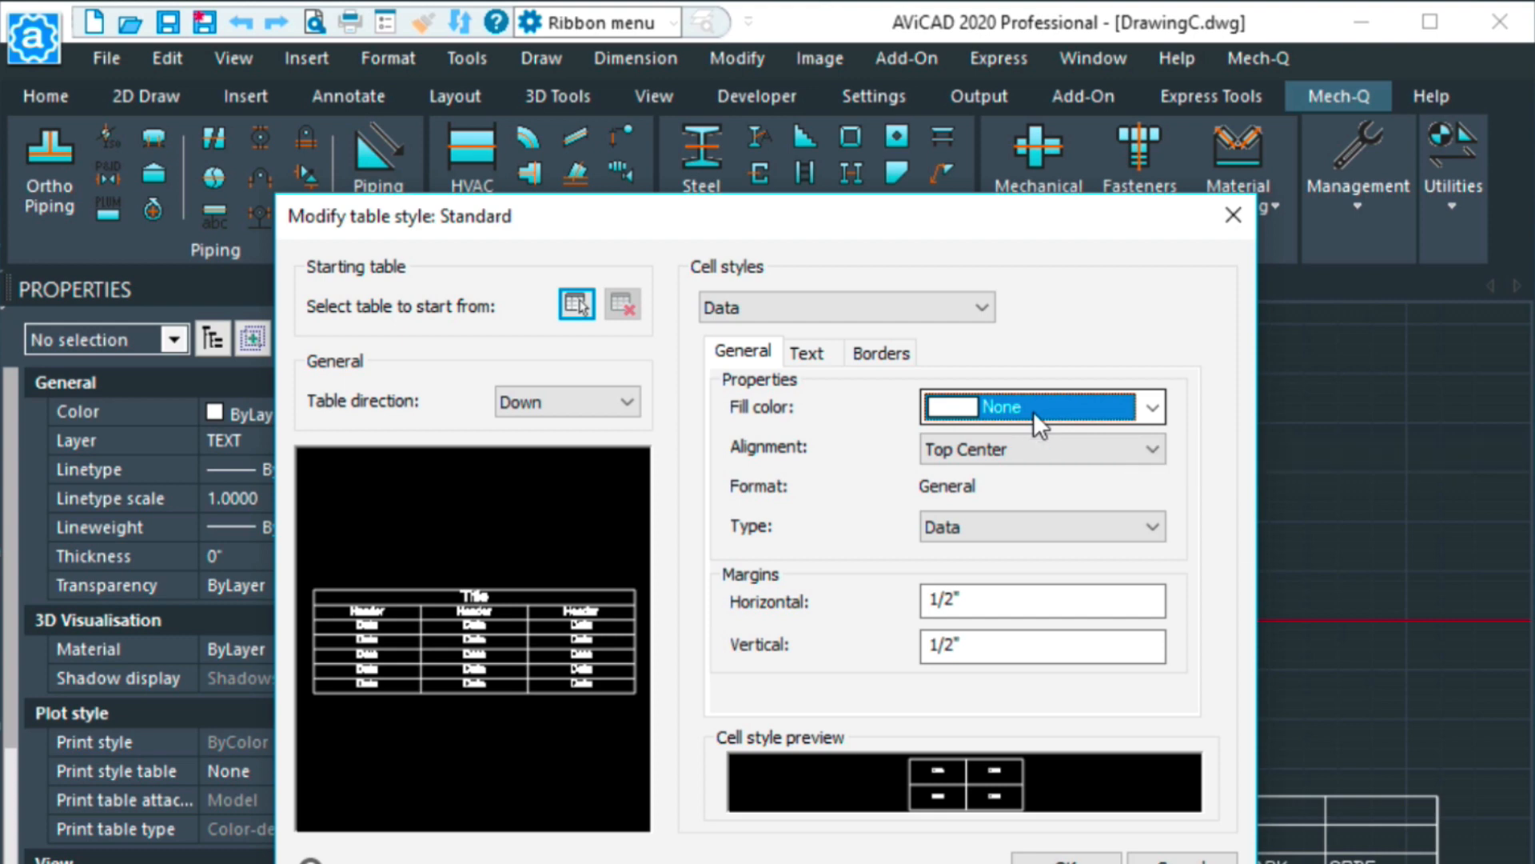
Step: Set the Data cell text to 3" high in the Mech-Q text style and accept the table style changes
{"action": "left_click", "coordinate": [786, 349]}
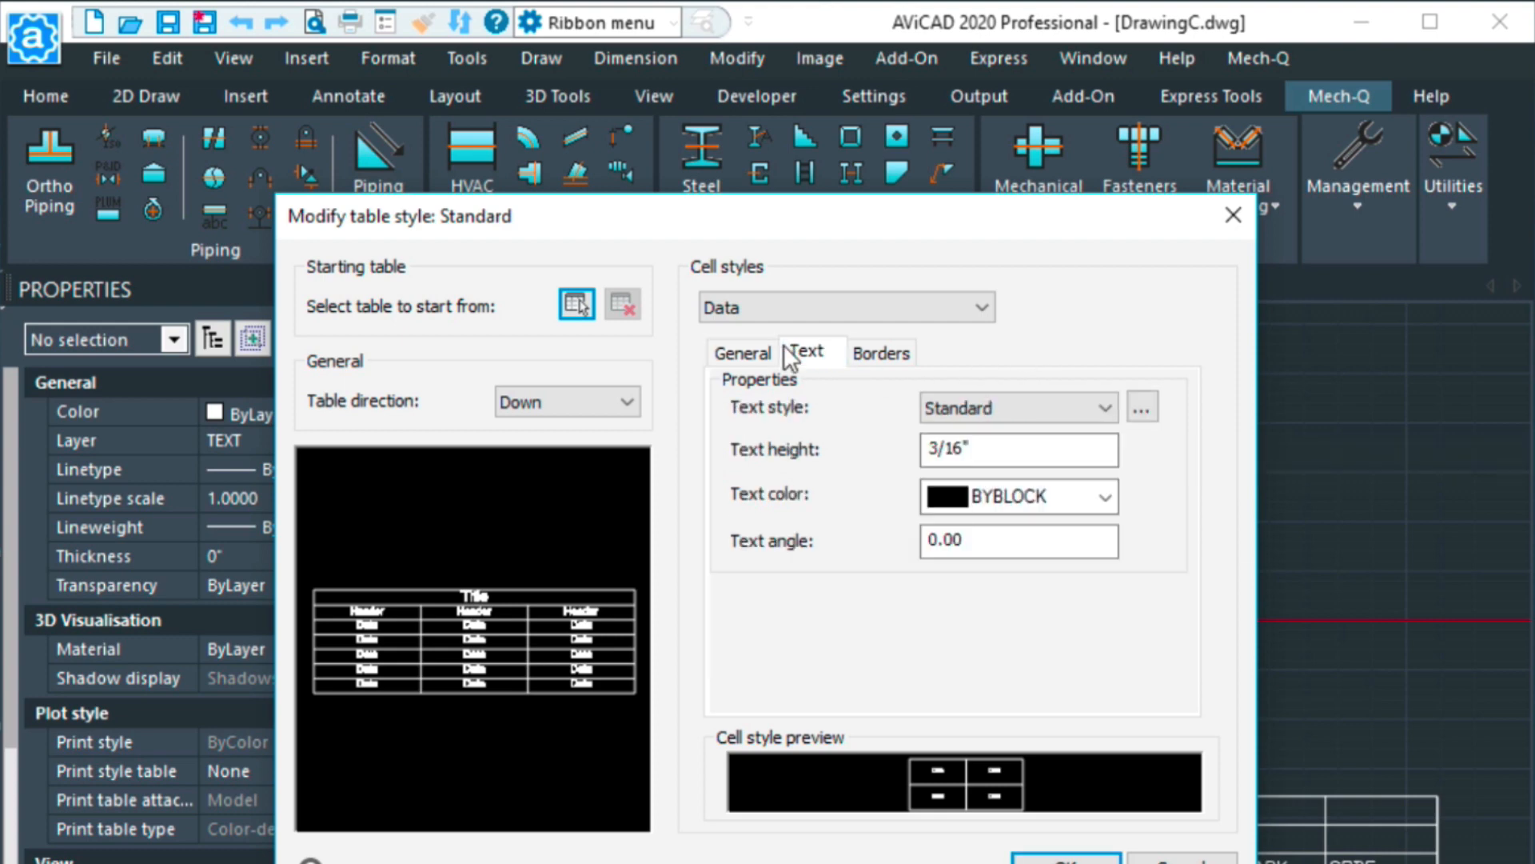
{"action": "left_click", "coordinate": [984, 449]}
{"action": "left_click_drag", "start_coordinate": [1012, 449], "coordinate": [875, 446]}
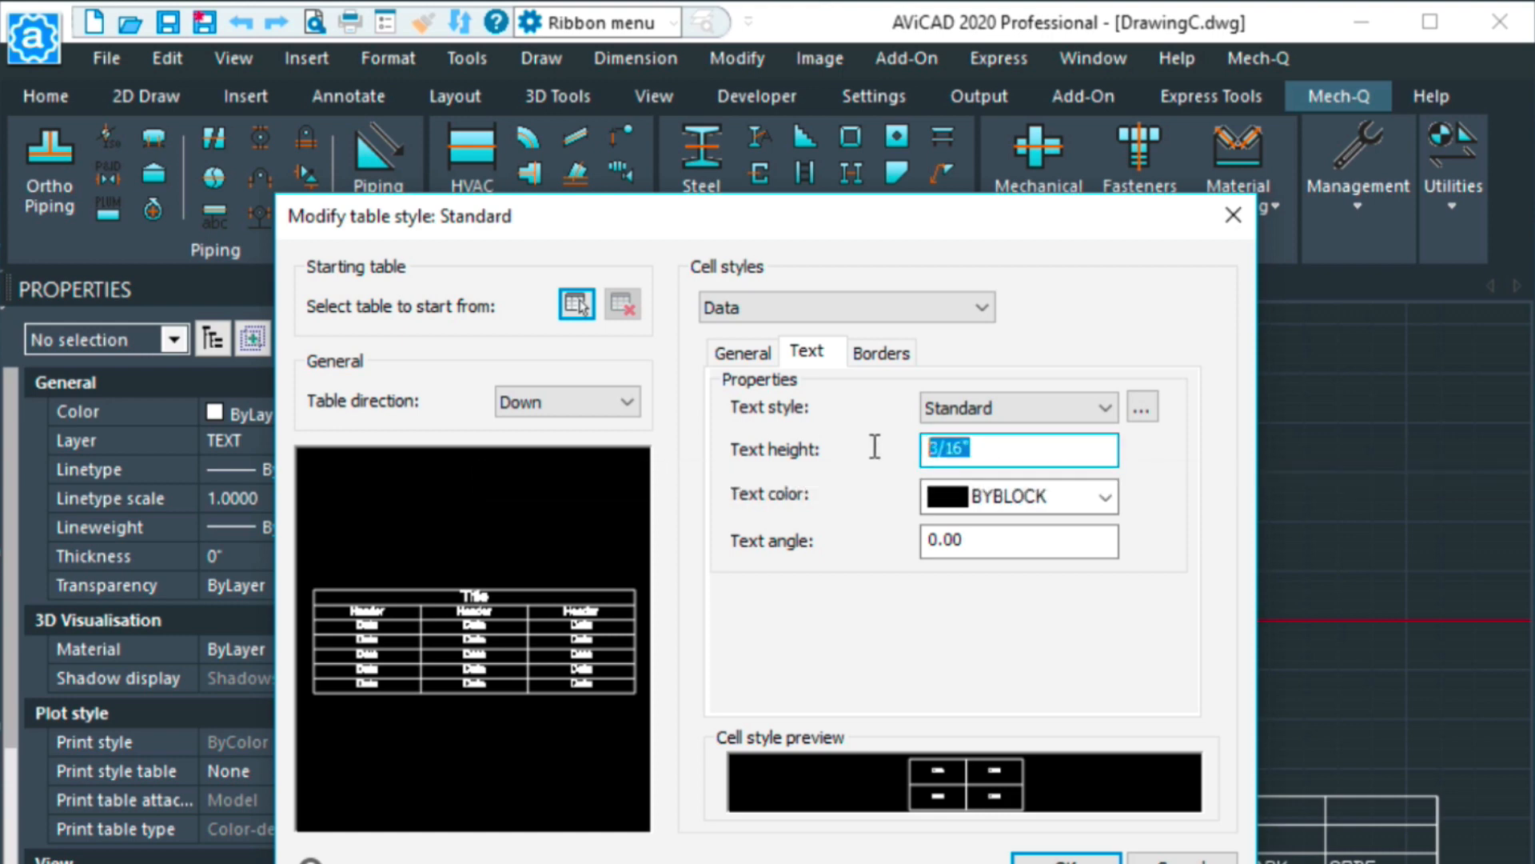
{"action": "type", "text": "3\""}
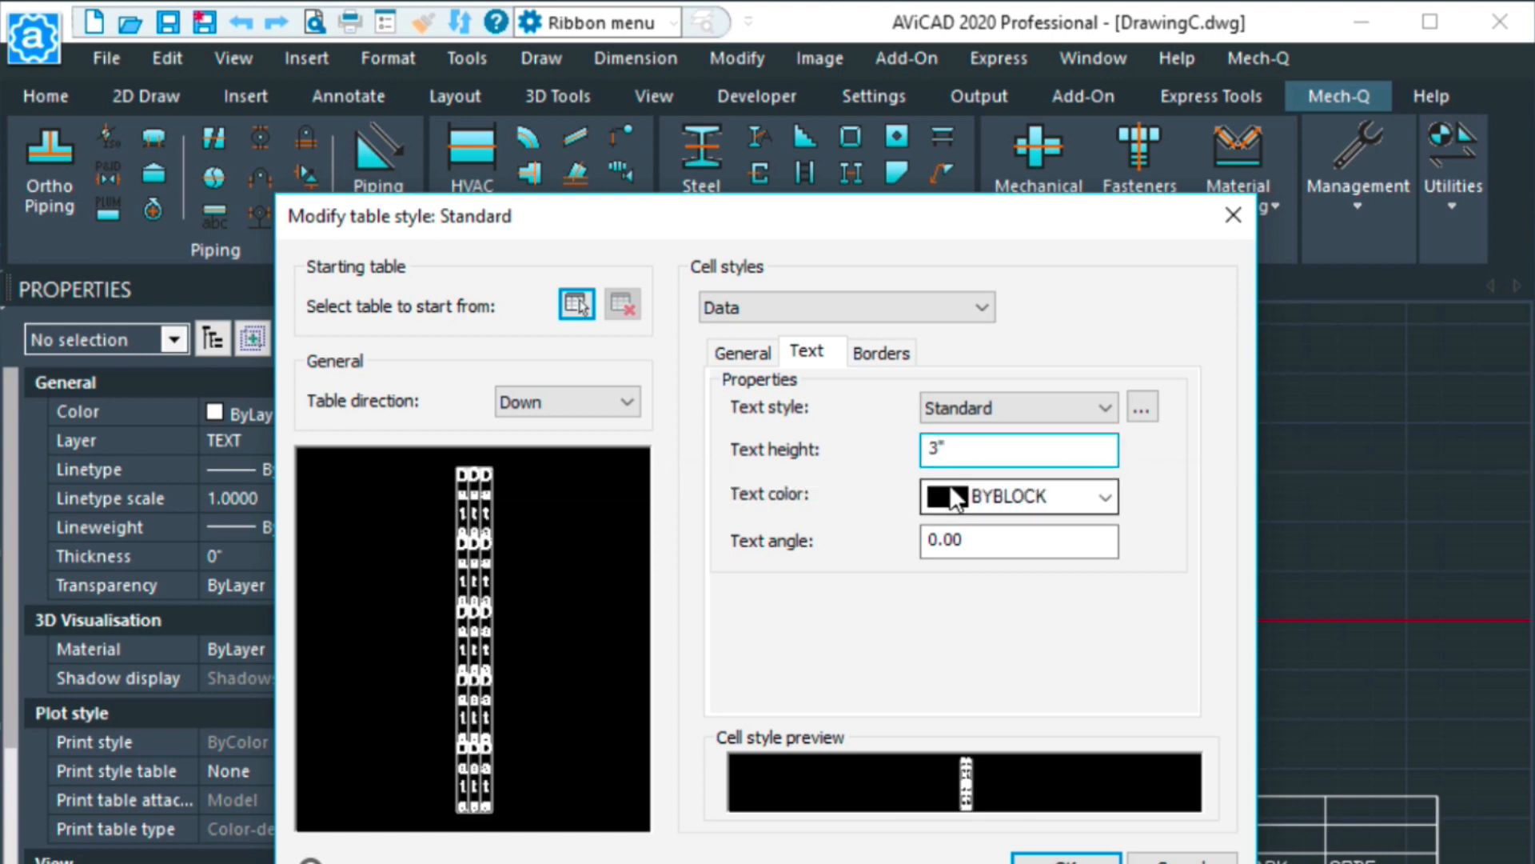
{"action": "key", "text": "Tab"}
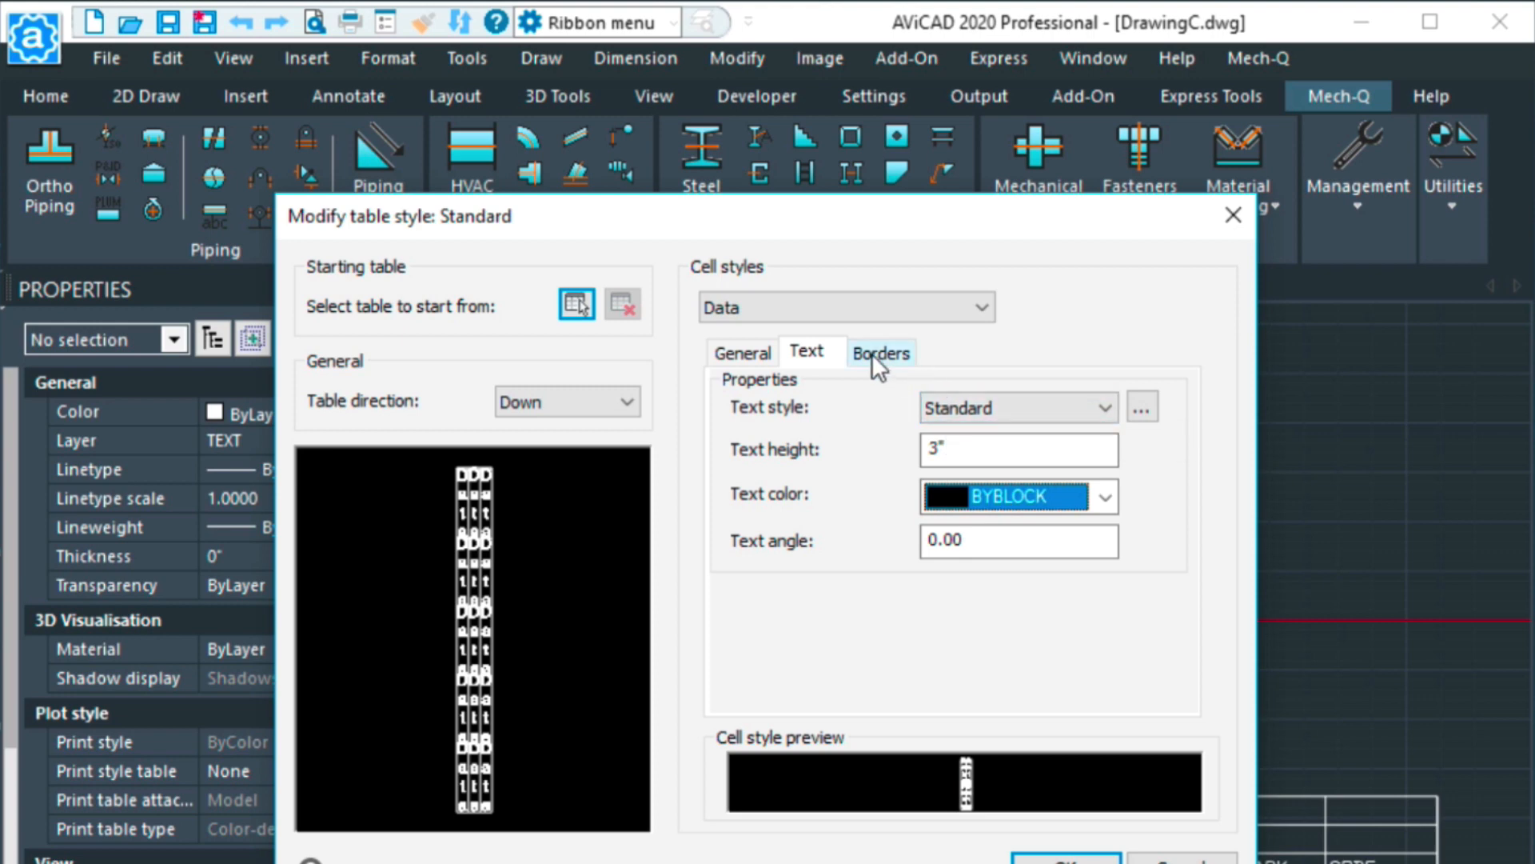
{"action": "left_click", "coordinate": [948, 401]}
{"action": "left_click", "coordinate": [953, 433]}
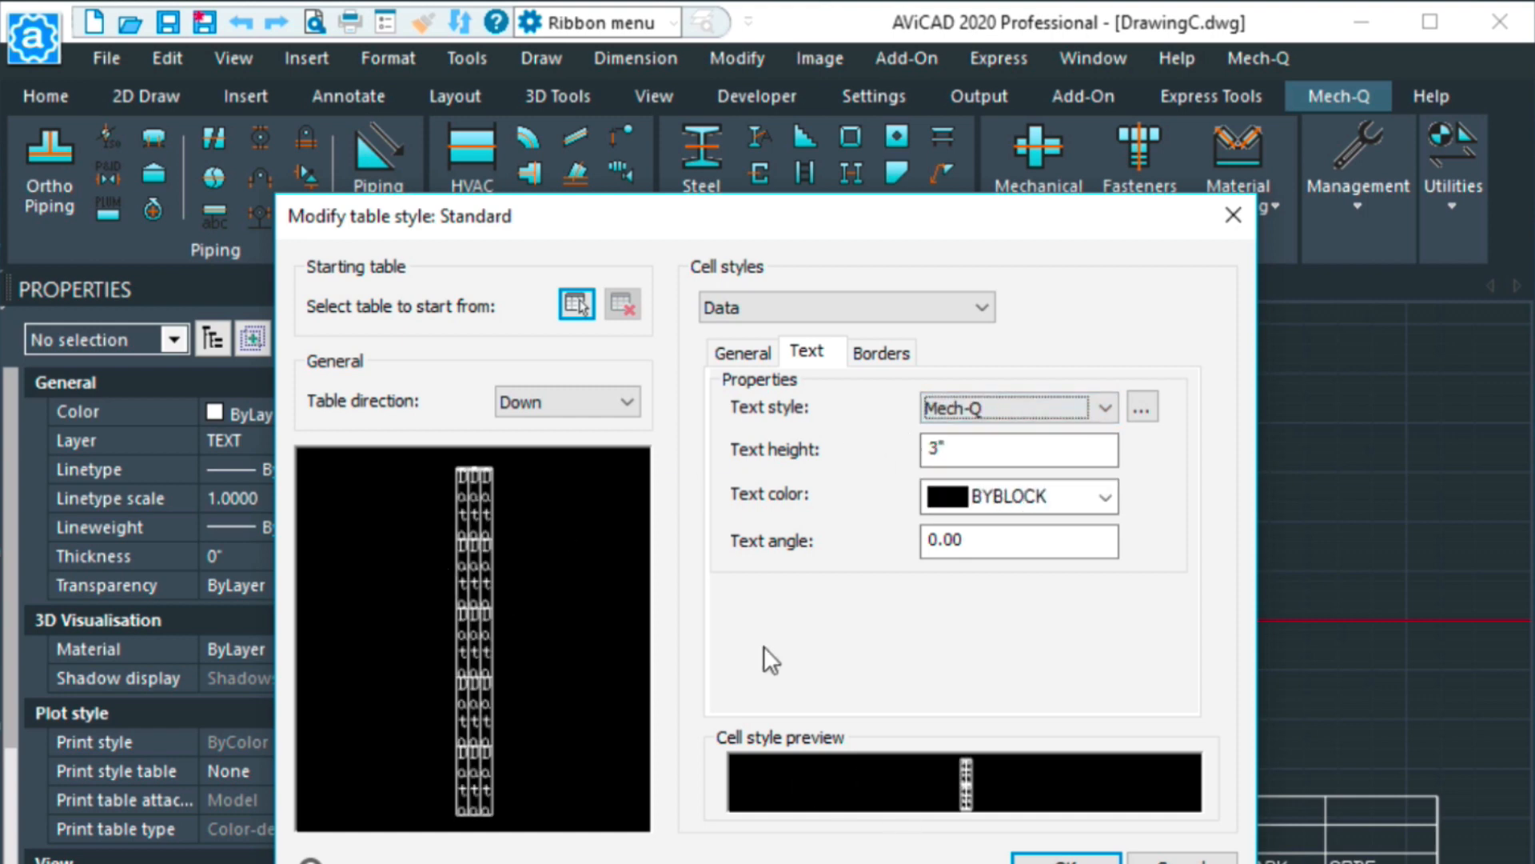
{"action": "left_click", "coordinate": [1066, 859]}
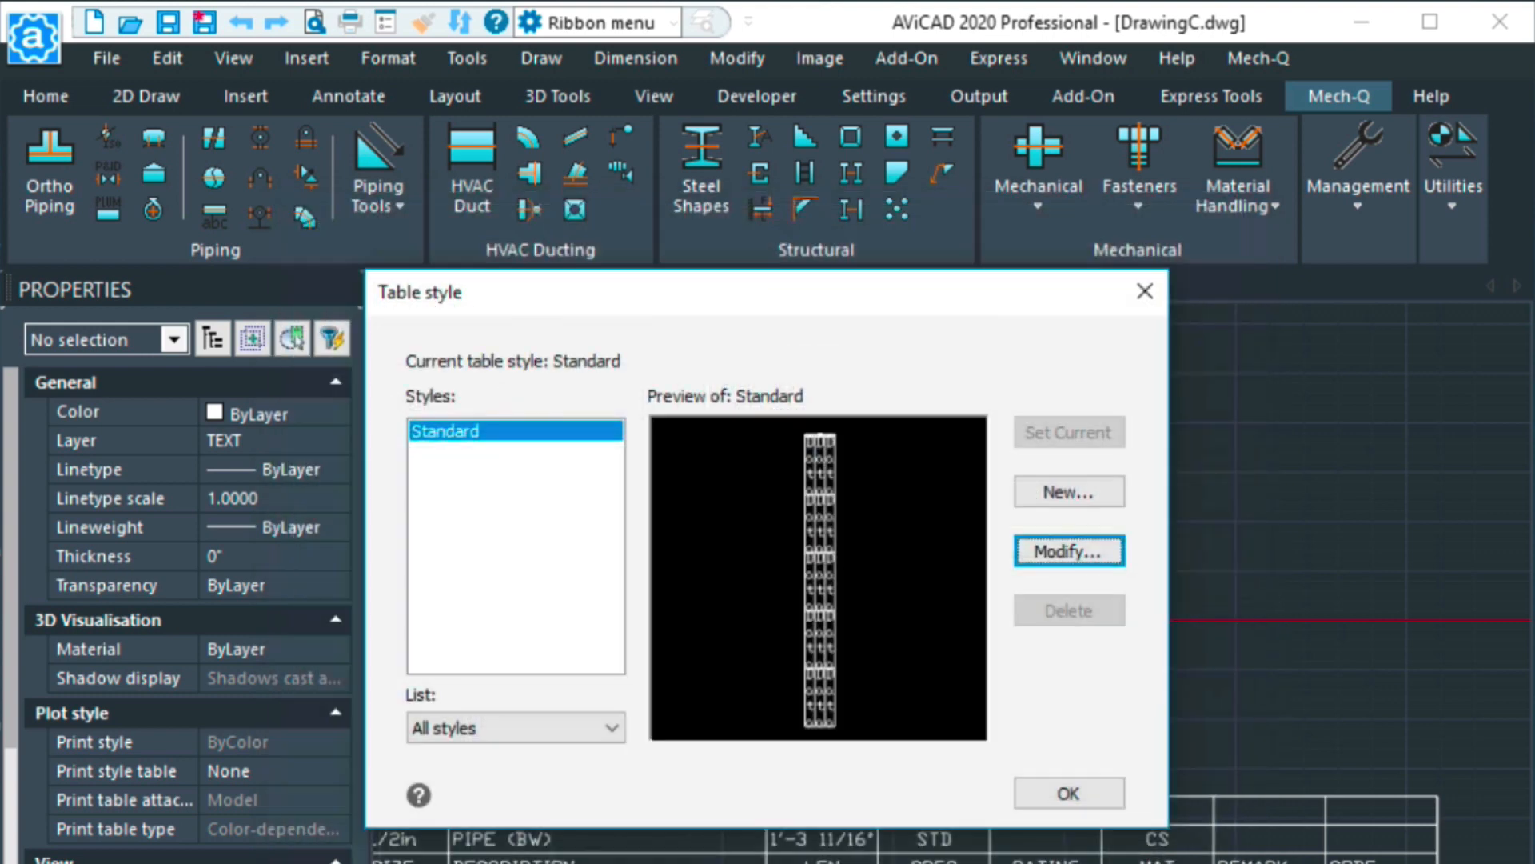
{"action": "left_click", "coordinate": [1069, 792]}
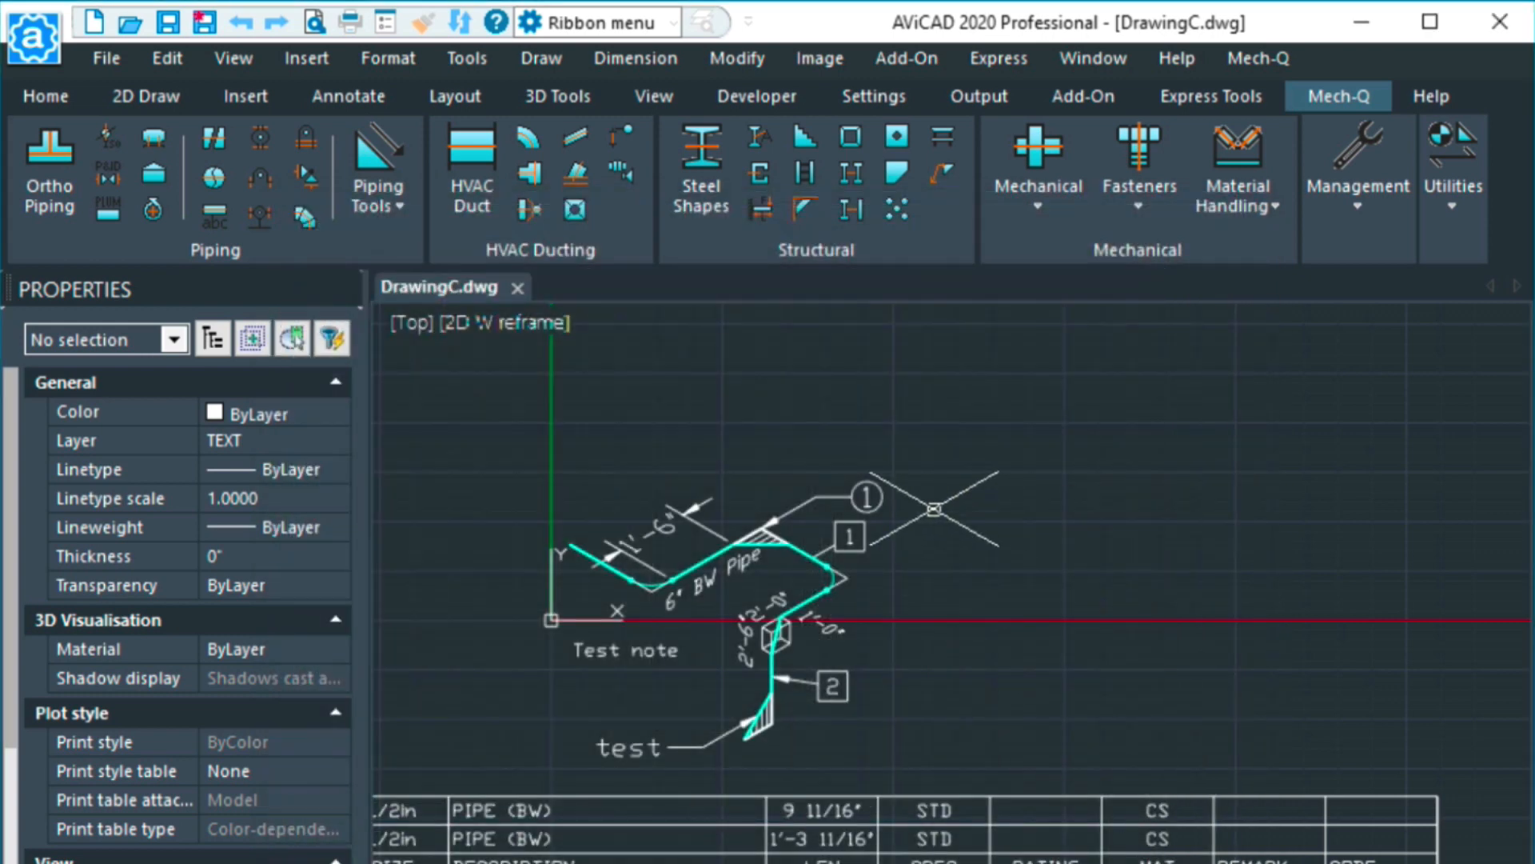
Step: Insert a table from the Desktop file table2.csv in the Standard style, placing it to the right of the isometric pipe
{"action": "type", "text": "TABLE"}
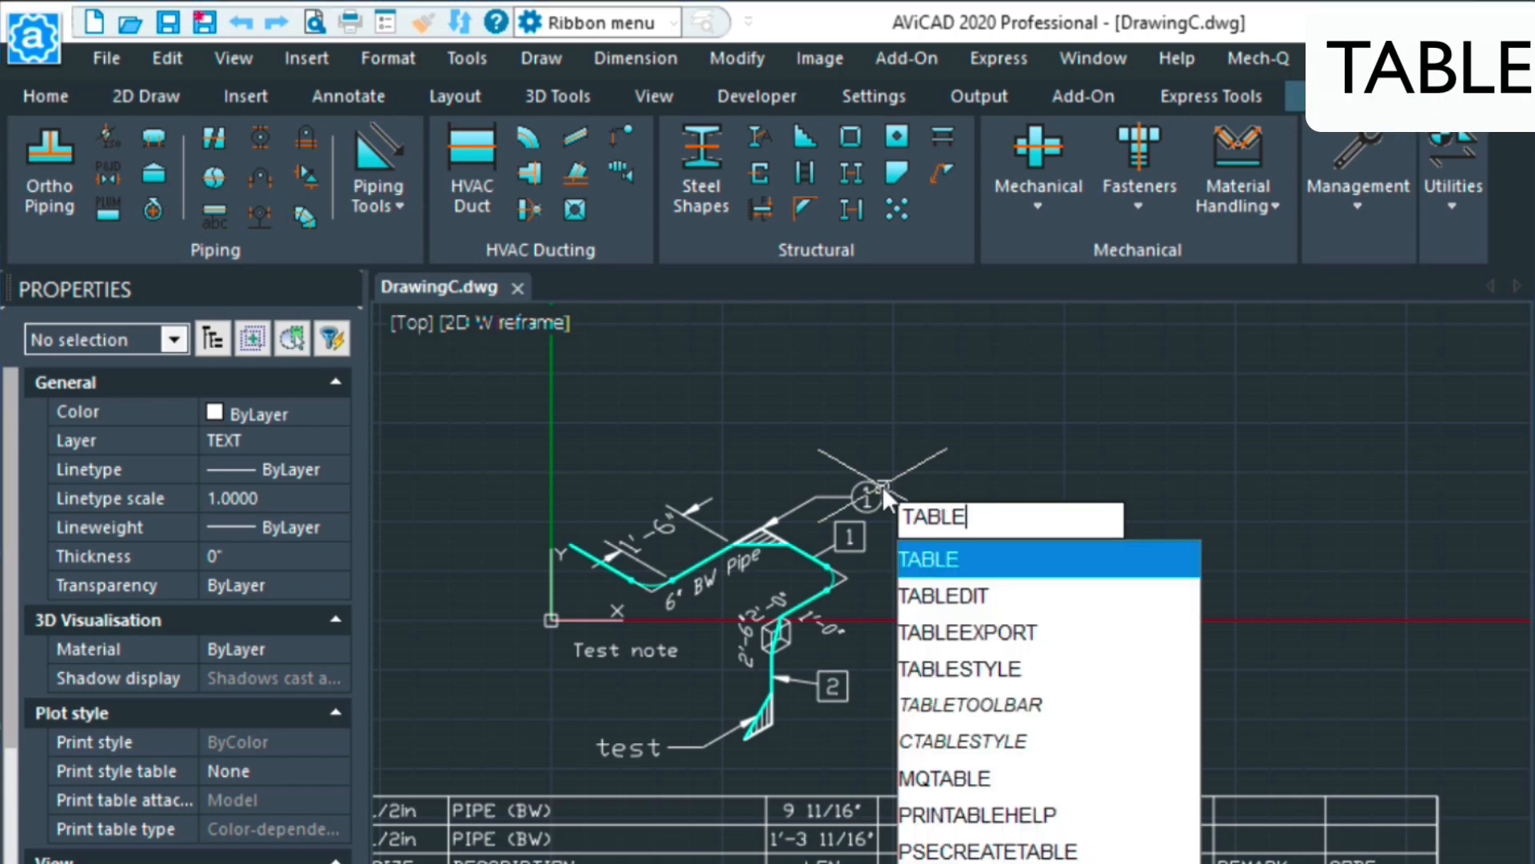
{"action": "key", "text": "Return"}
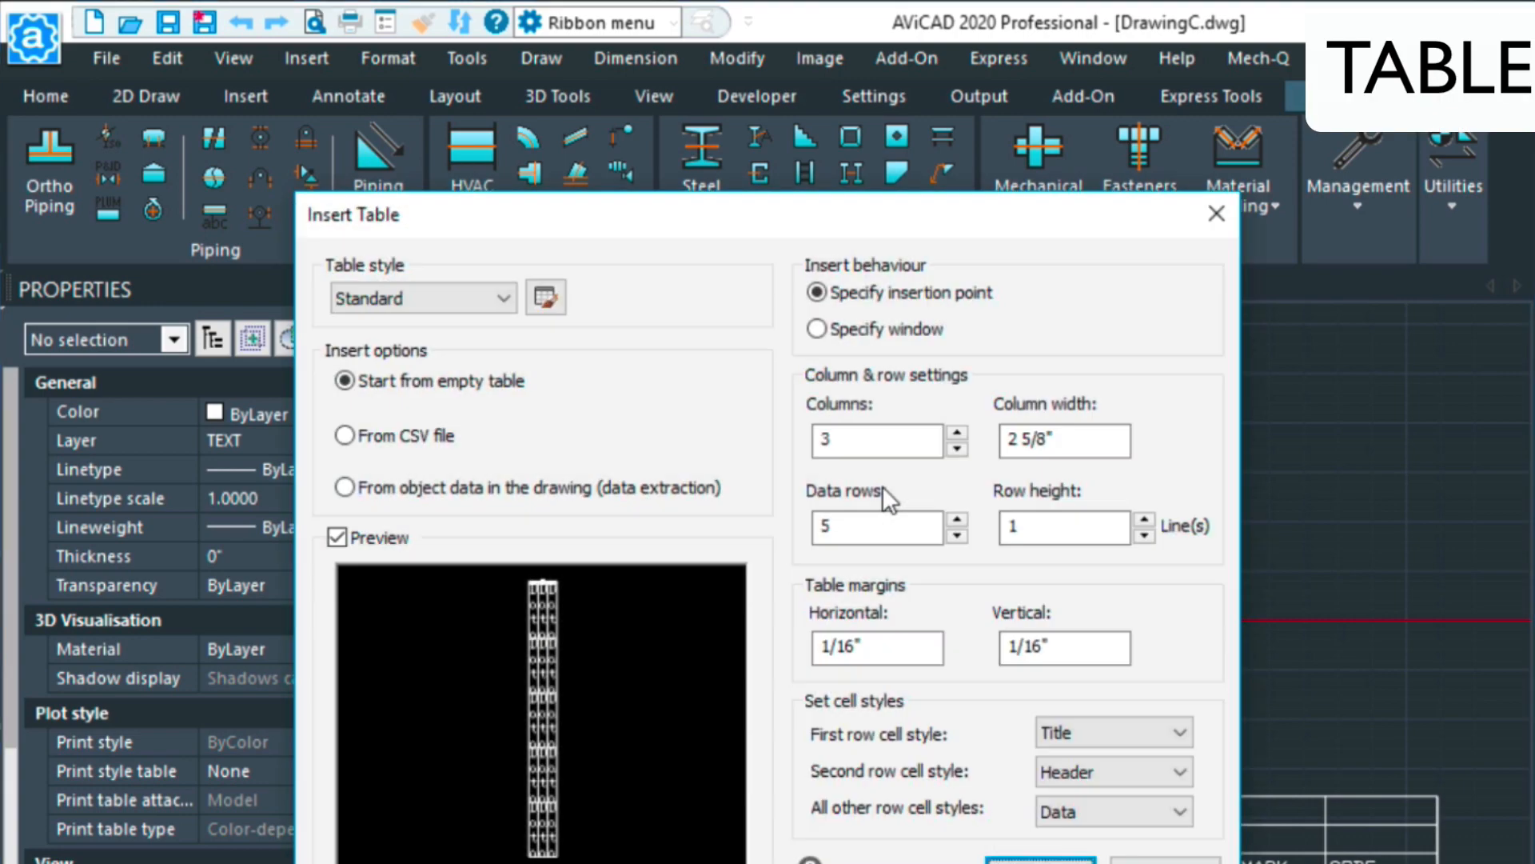
{"action": "left_click", "coordinate": [345, 436]}
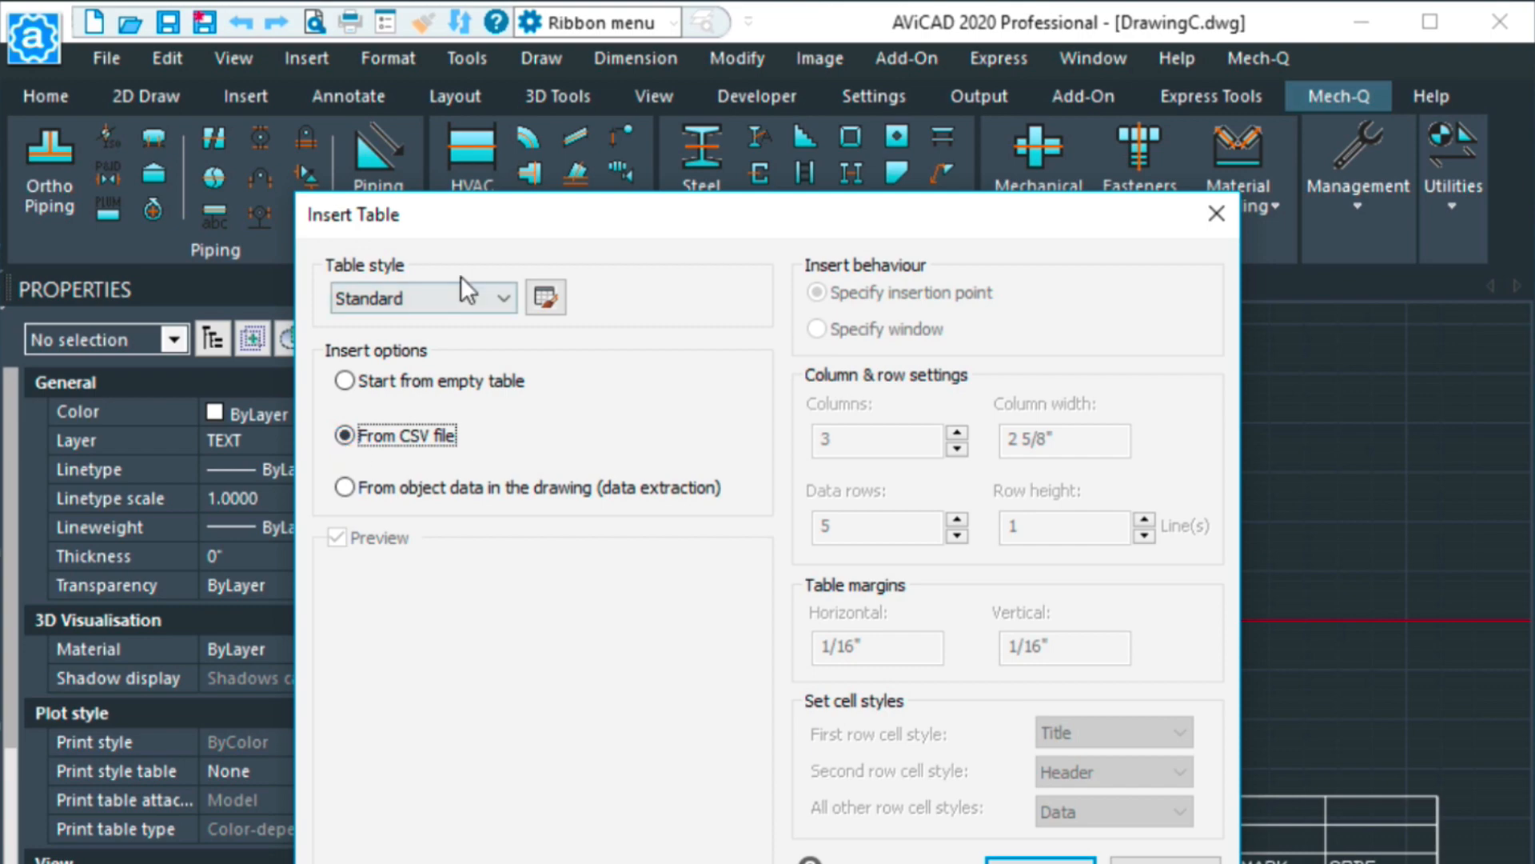
{"action": "left_click", "coordinate": [1078, 860]}
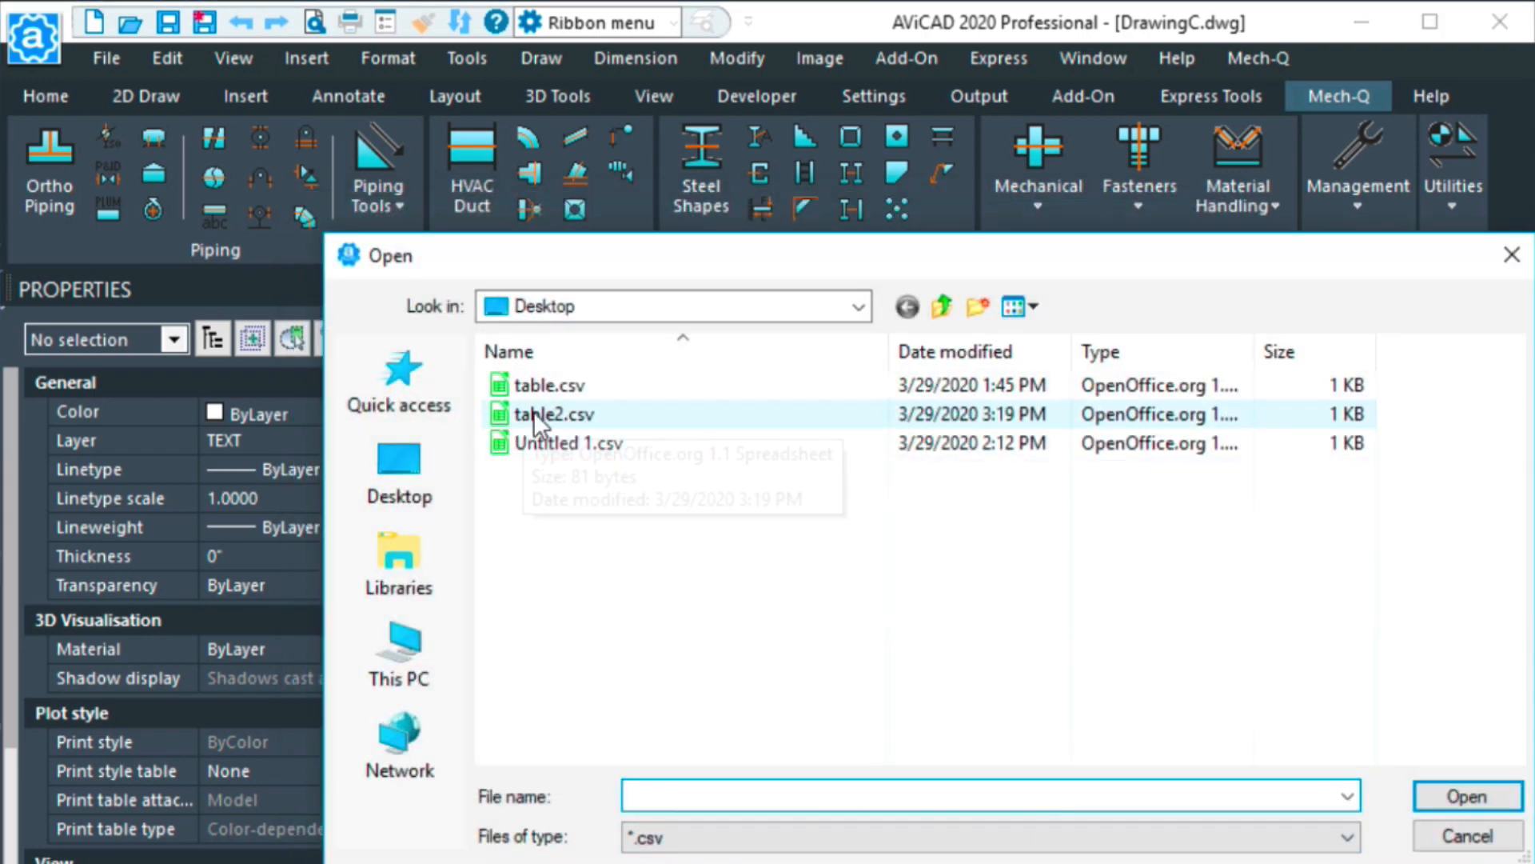
{"action": "double_click", "coordinate": [546, 412]}
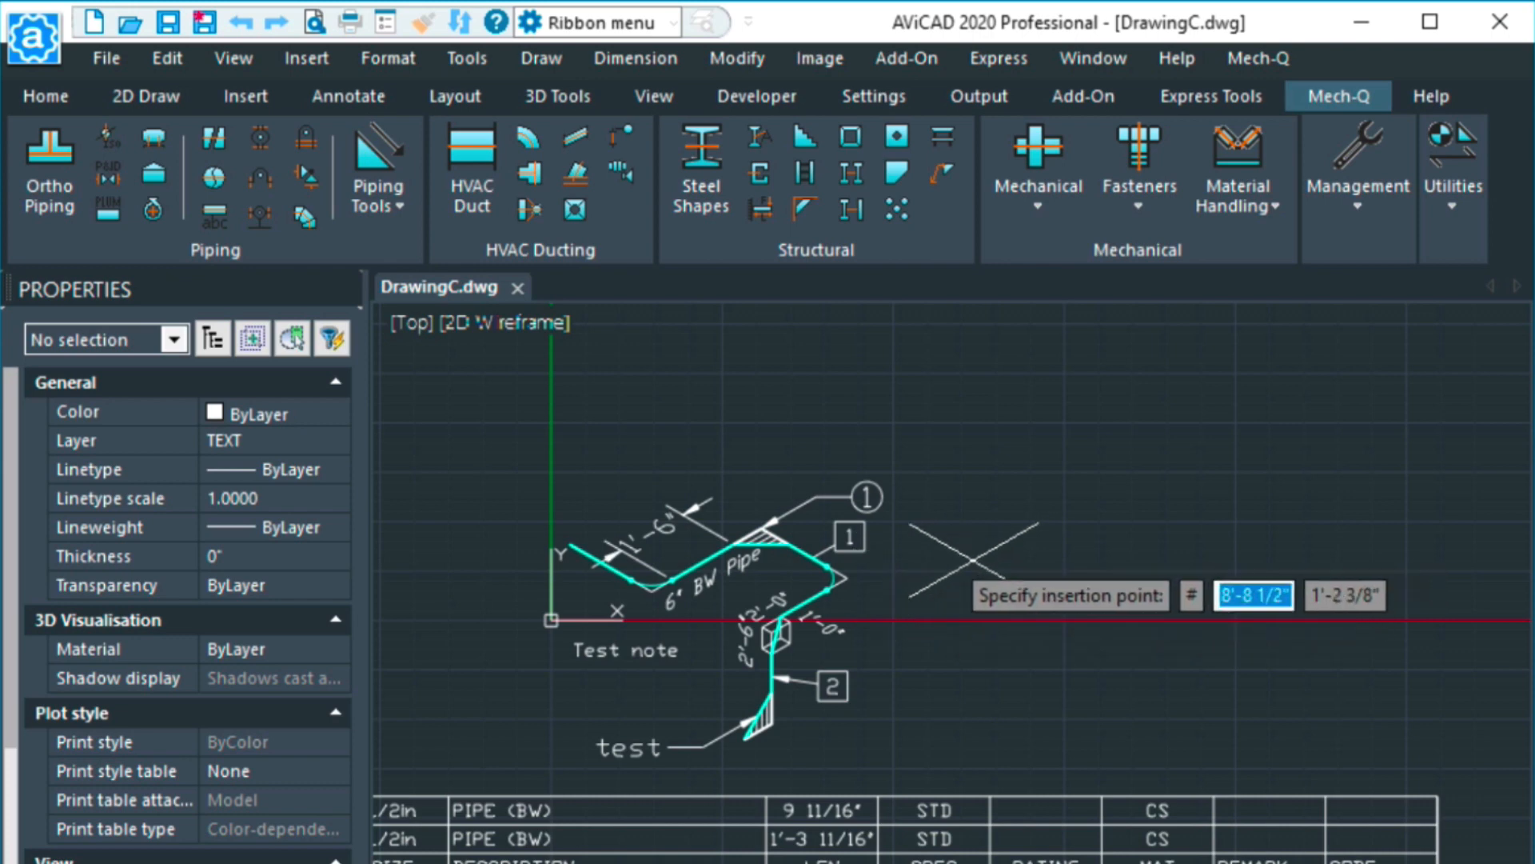
{"action": "left_click", "coordinate": [971, 592]}
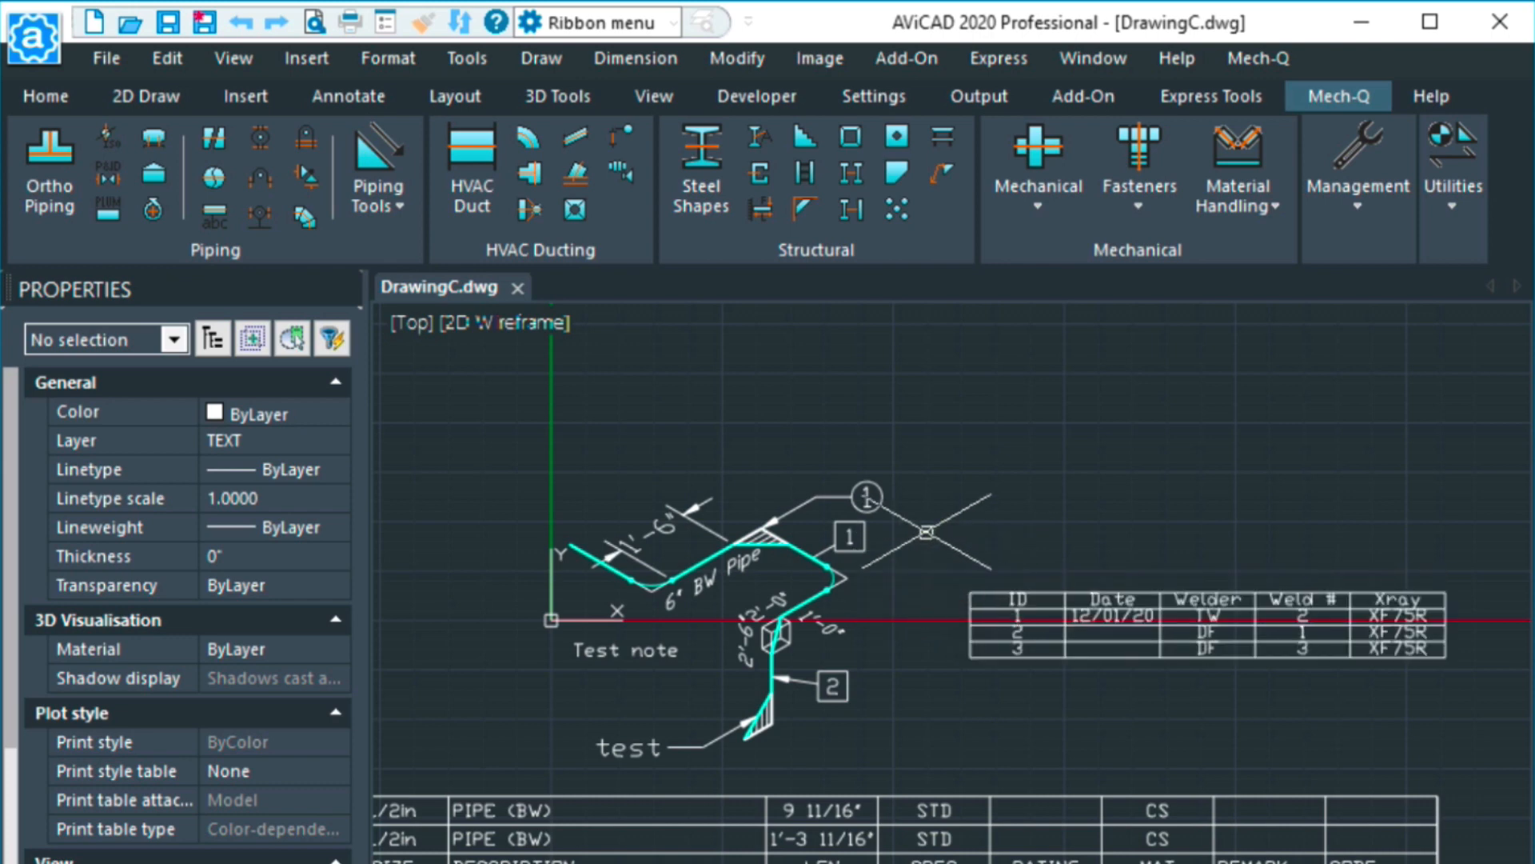
Step: Move the weld table down so it sits just above the BOM table near its right end
{"action": "left_click", "coordinate": [932, 541]}
{"action": "left_click", "coordinate": [1482, 710]}
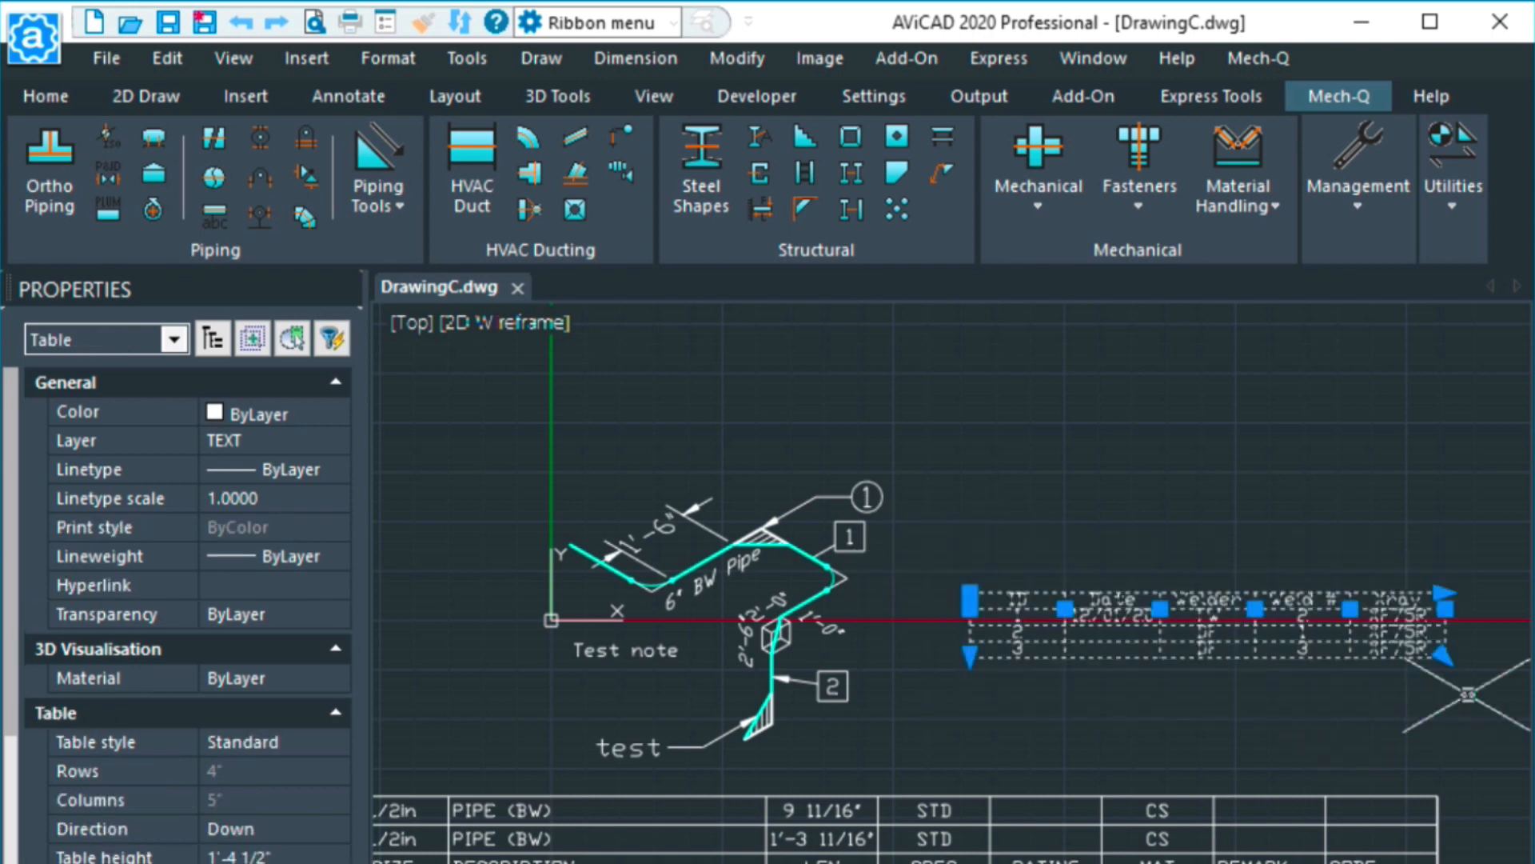
{"action": "type", "text": "m"}
{"action": "key", "text": "Return"}
{"action": "left_click", "coordinate": [1383, 686]}
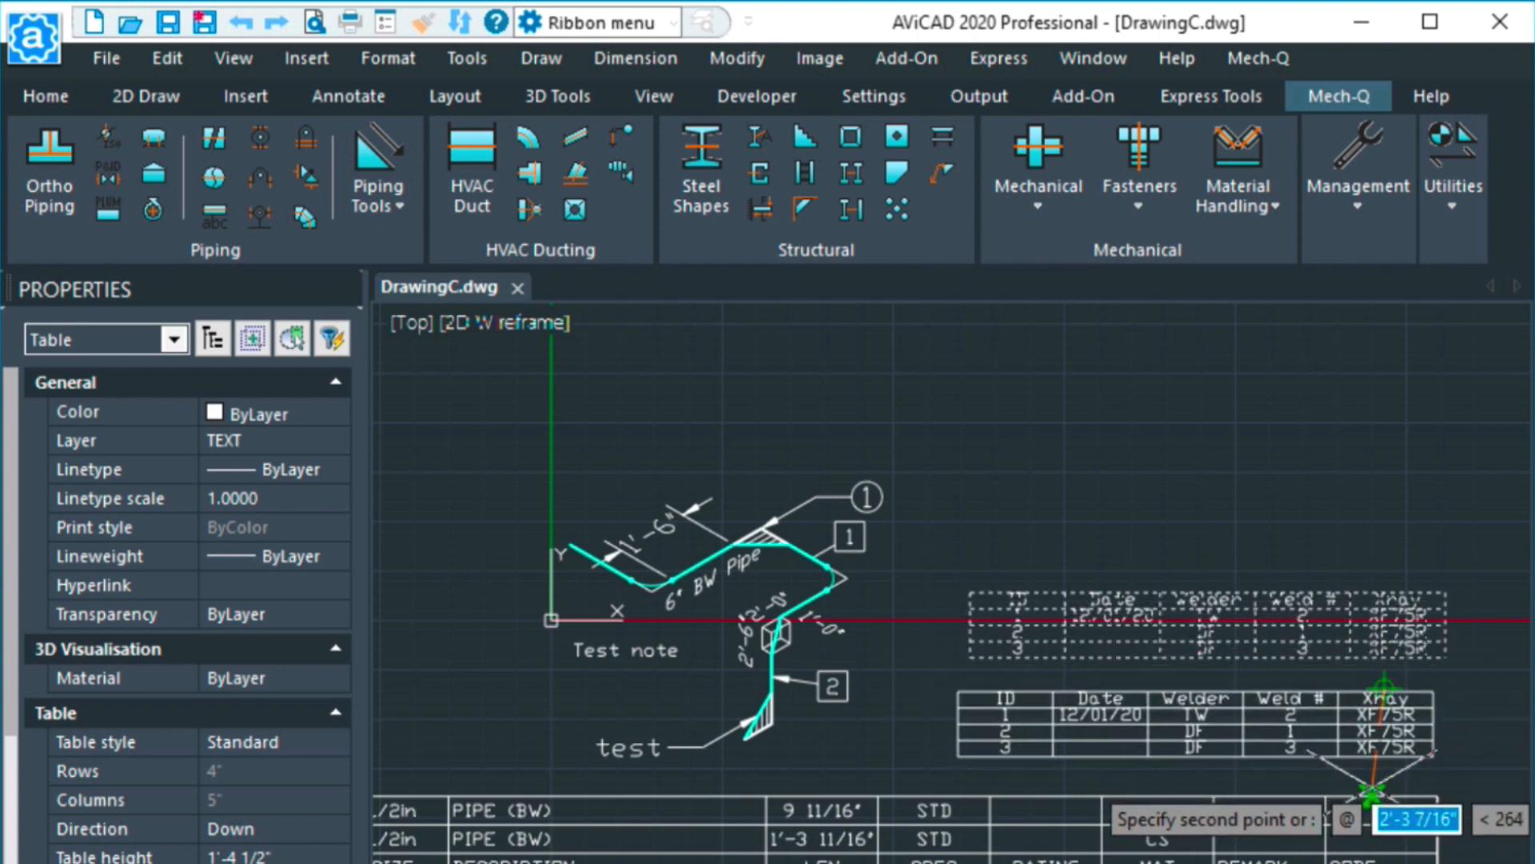
{"action": "left_click", "coordinate": [1372, 792]}
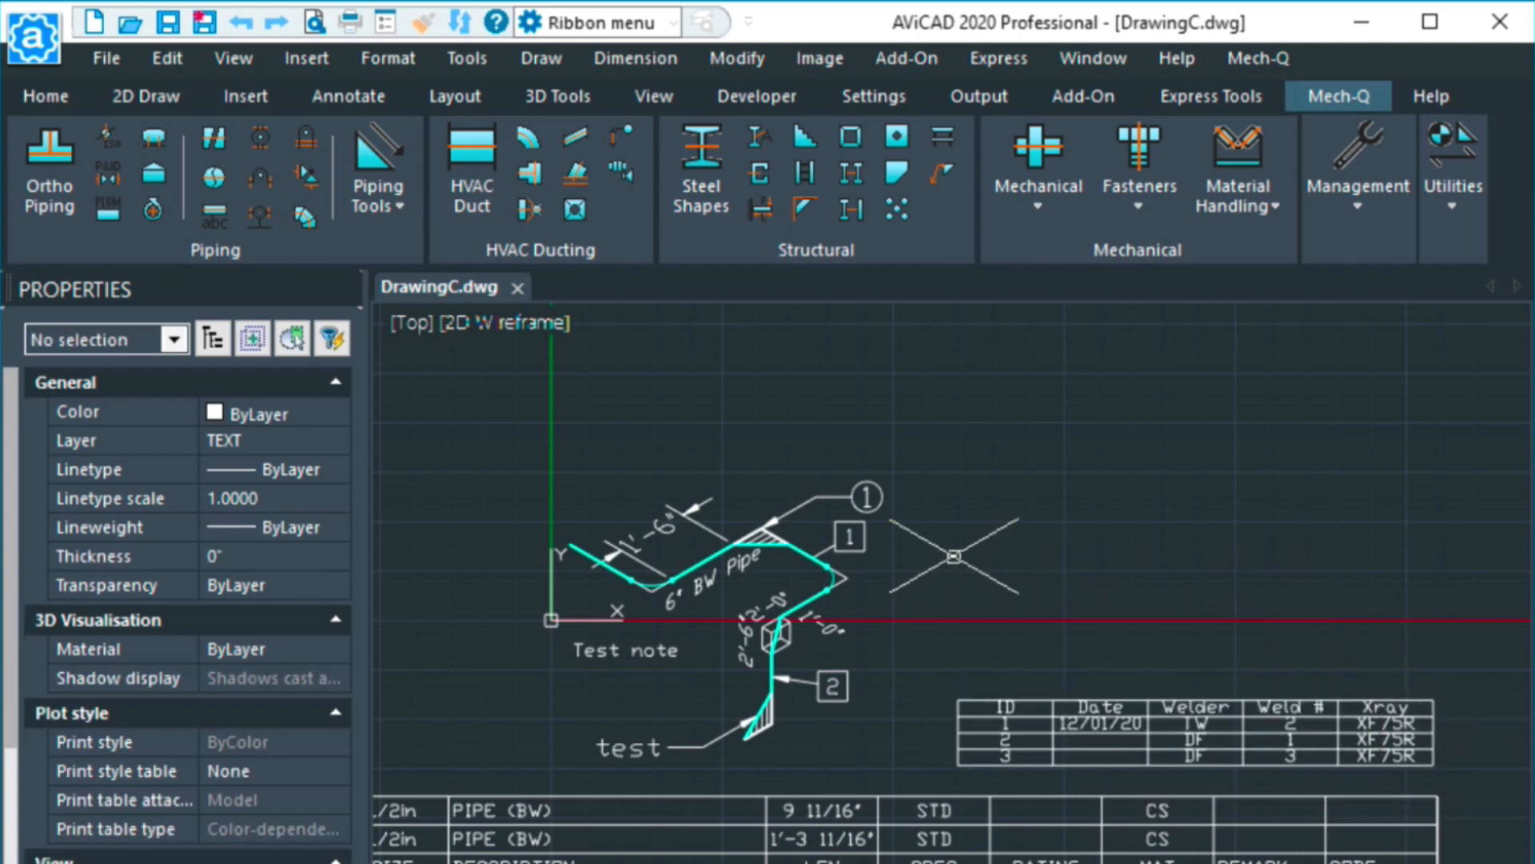